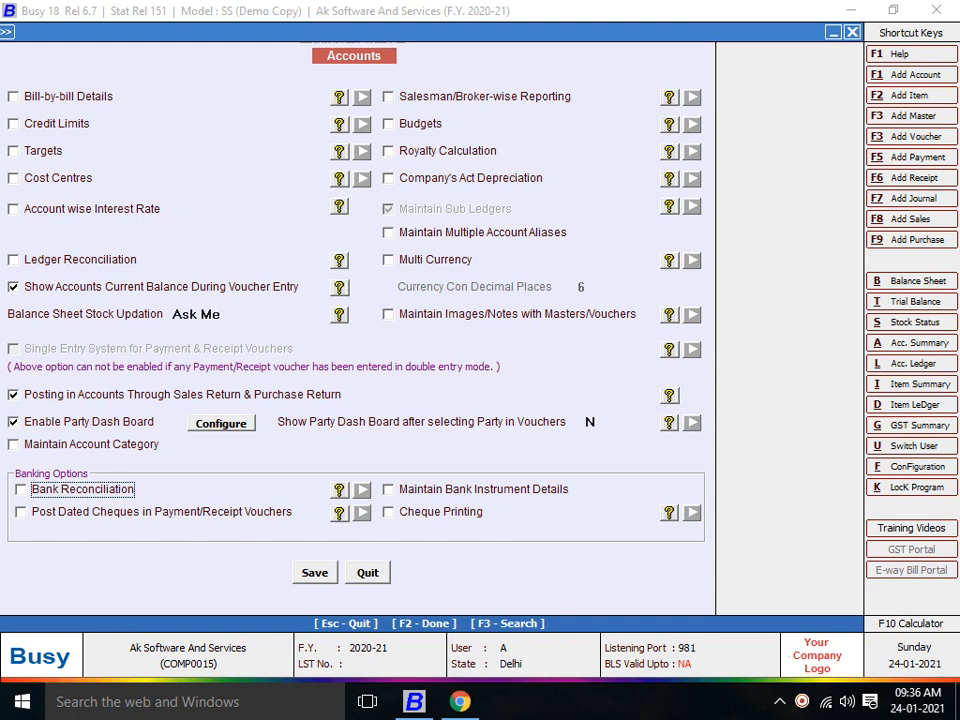
- Enable Bank Reconciliation and Maintain Bank Instrument Details in the Accounts banking options and save the configuration
key(space)
key(Return)
key(space)
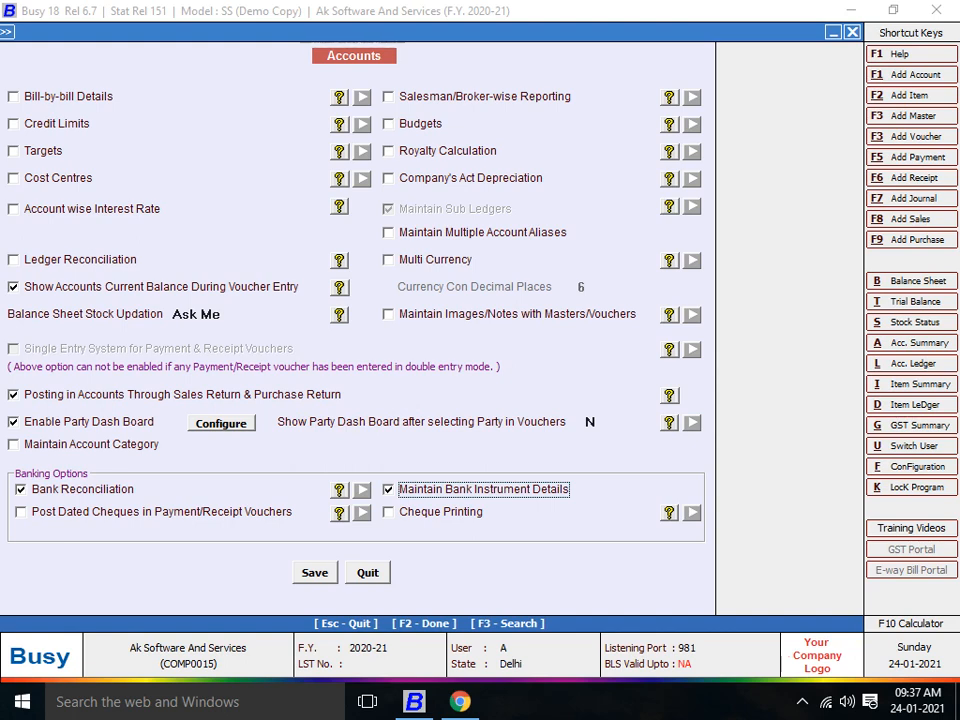
key(F2)
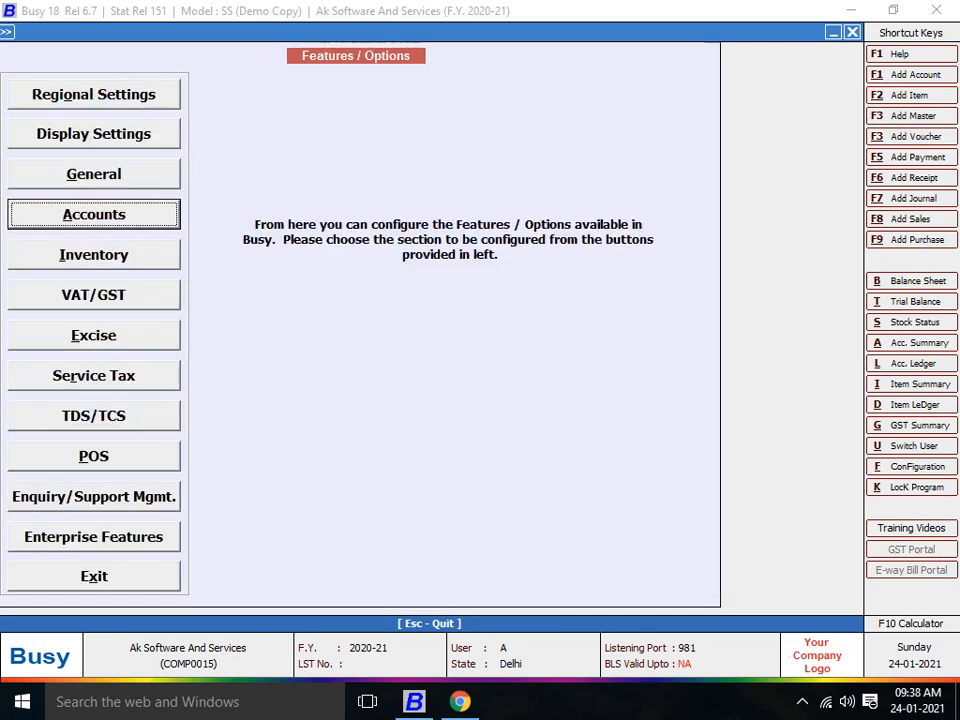
- Leave the feature configuration and start a new payment voucher in series Main dated 01-04-2020, with line 1 as a debit
key(Escape)
key(Escape)
key(Right)
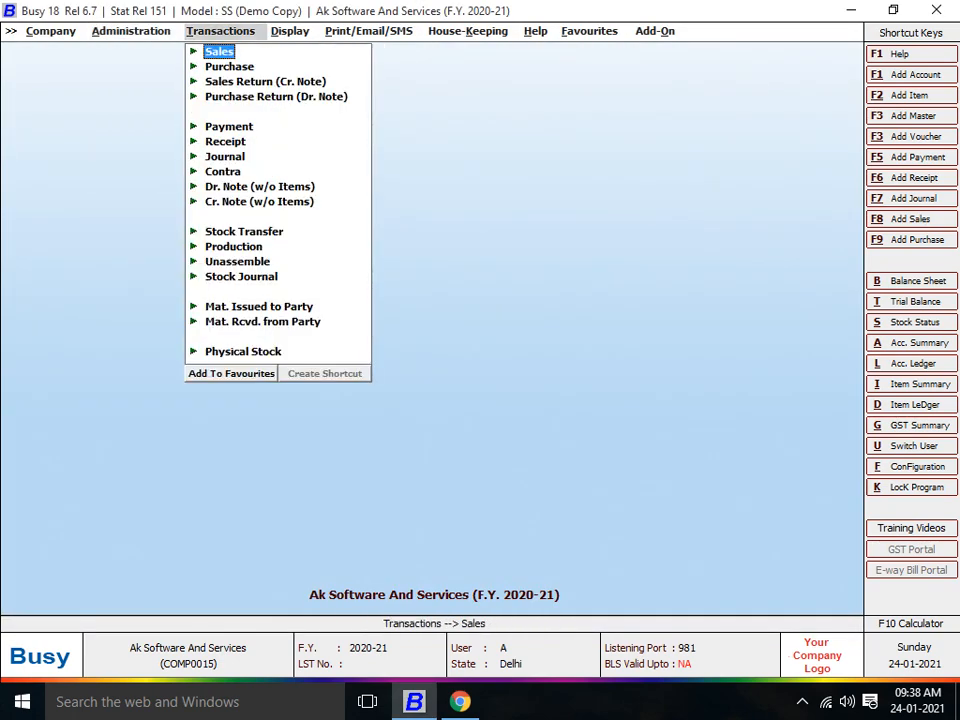
key(Down)
key(Down)
key(Down)
key(Down)
key(Return)
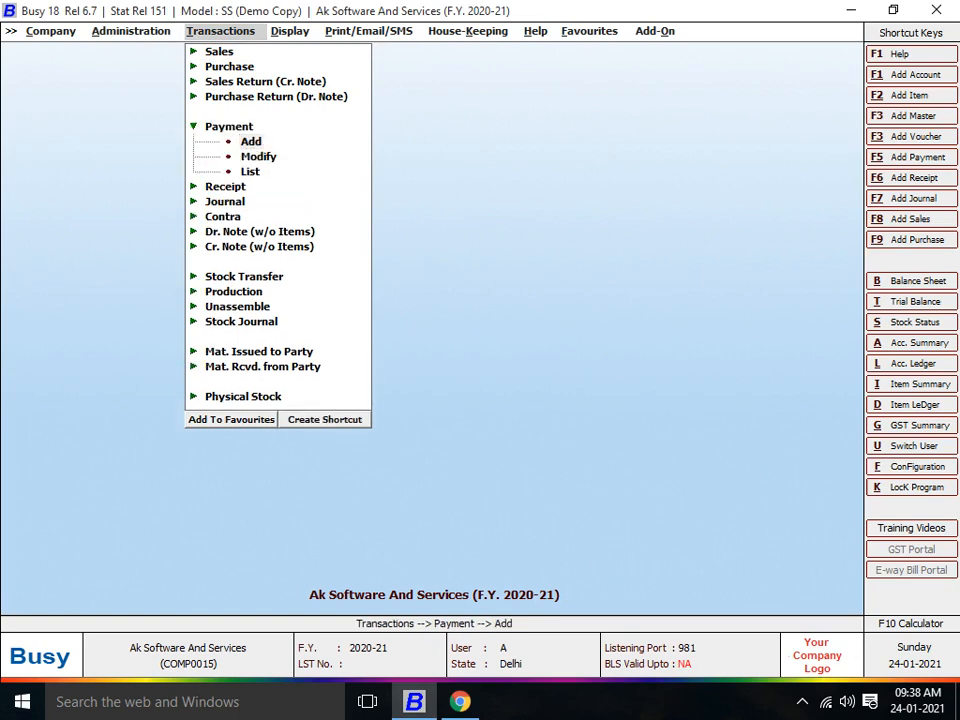
key(Return)
key(Return)
key(Return)
key(Return)
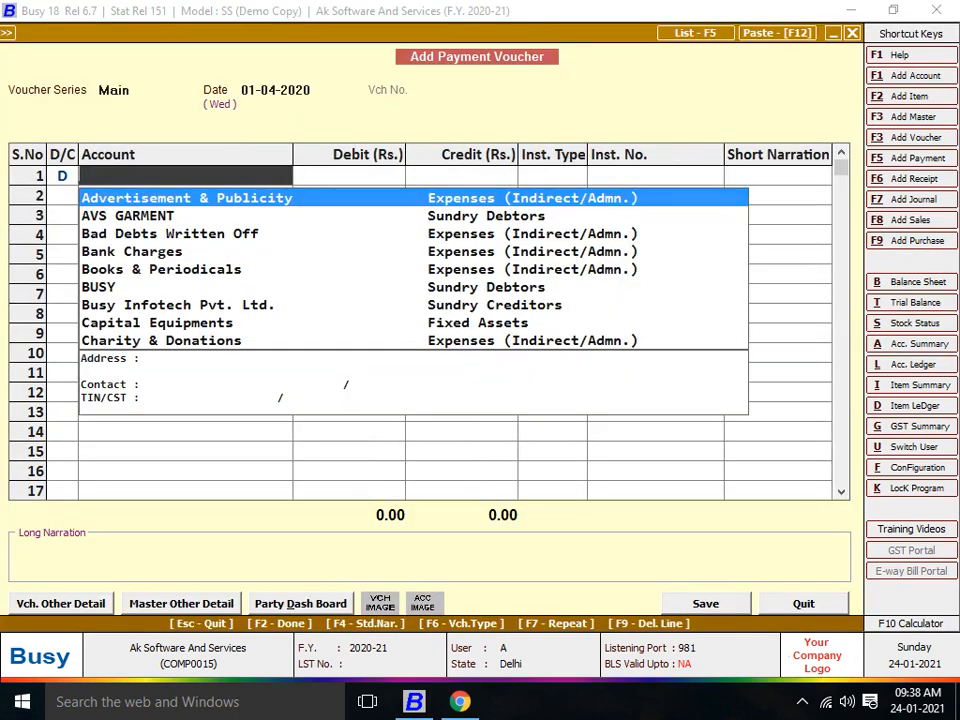
- Debit Busy Infotech Pvt. Ltd. with Rs. 10,000 on line 1 of the payment voucher
key(Down)
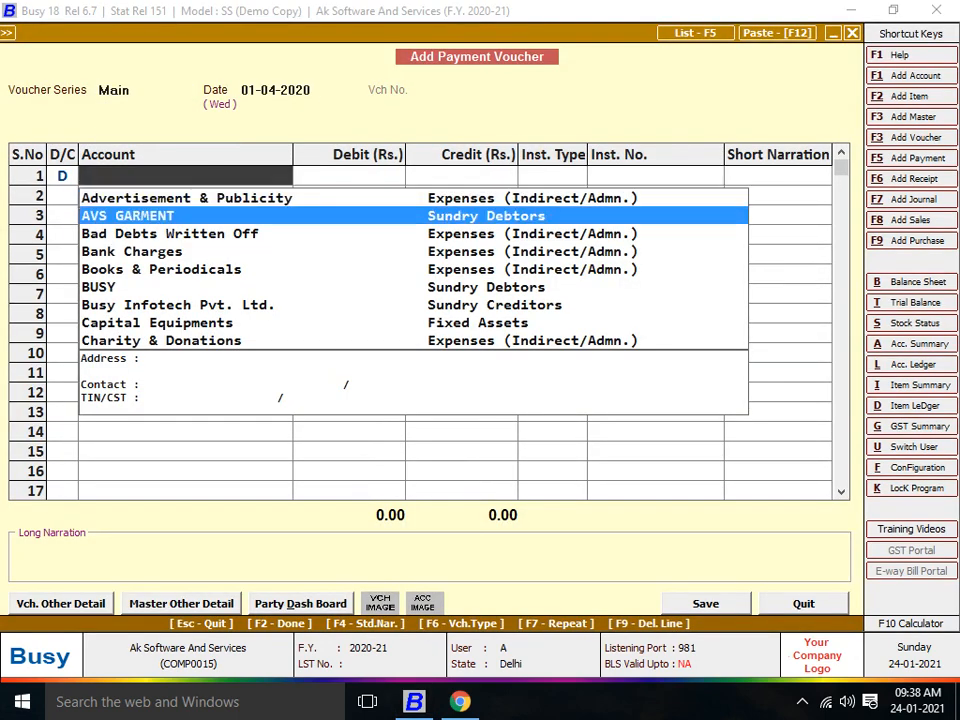
text(BUS)
key(Down)
key(Return)
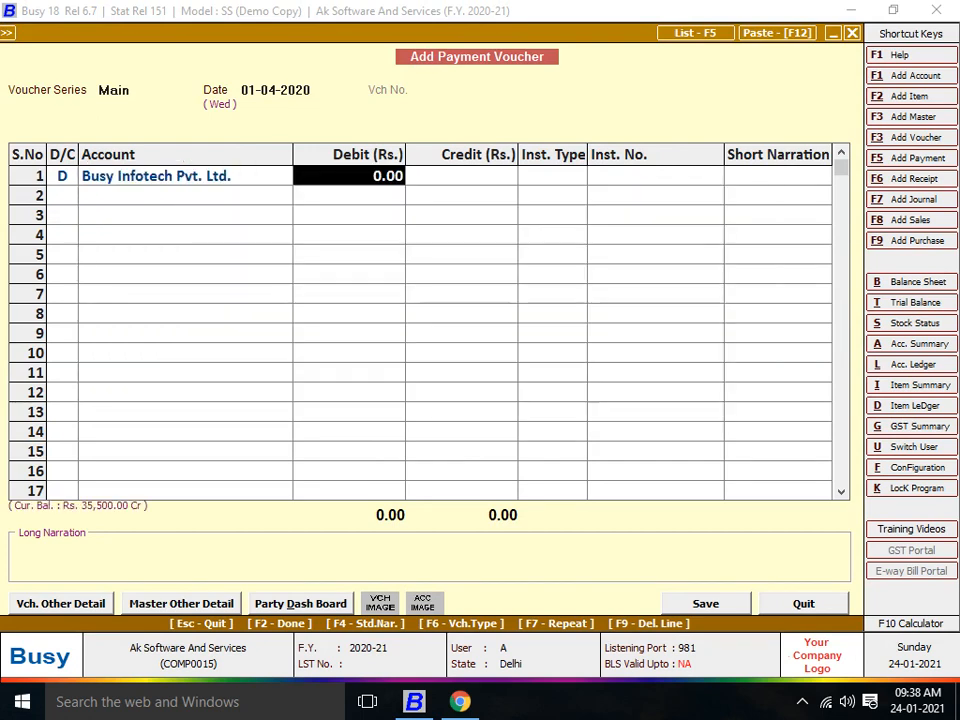
text(1)
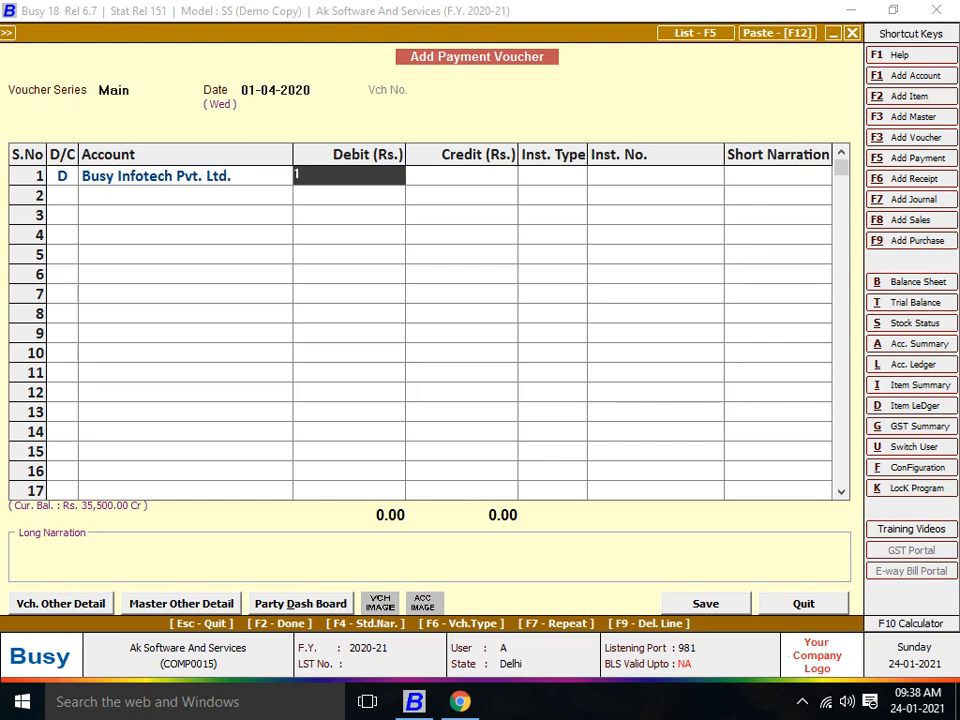
text(0,000)
key(Return)
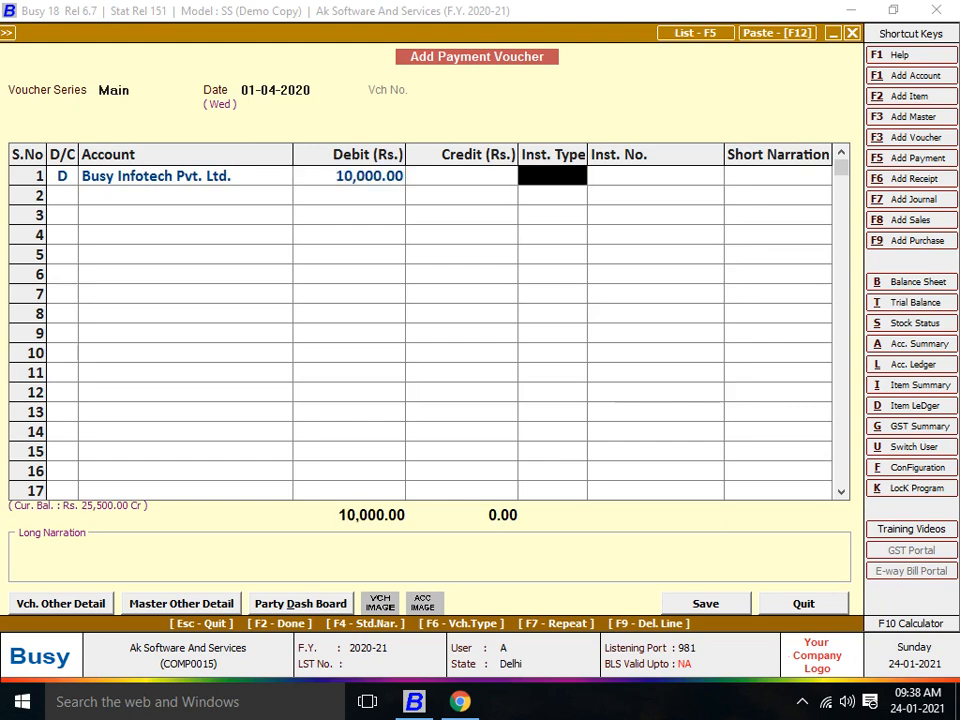
- Set line 1's instrument type to CHQ. with instrument number 2502623 and leave its short narration empty
key(Down)
key(Down)
key(Down)
key(Return)
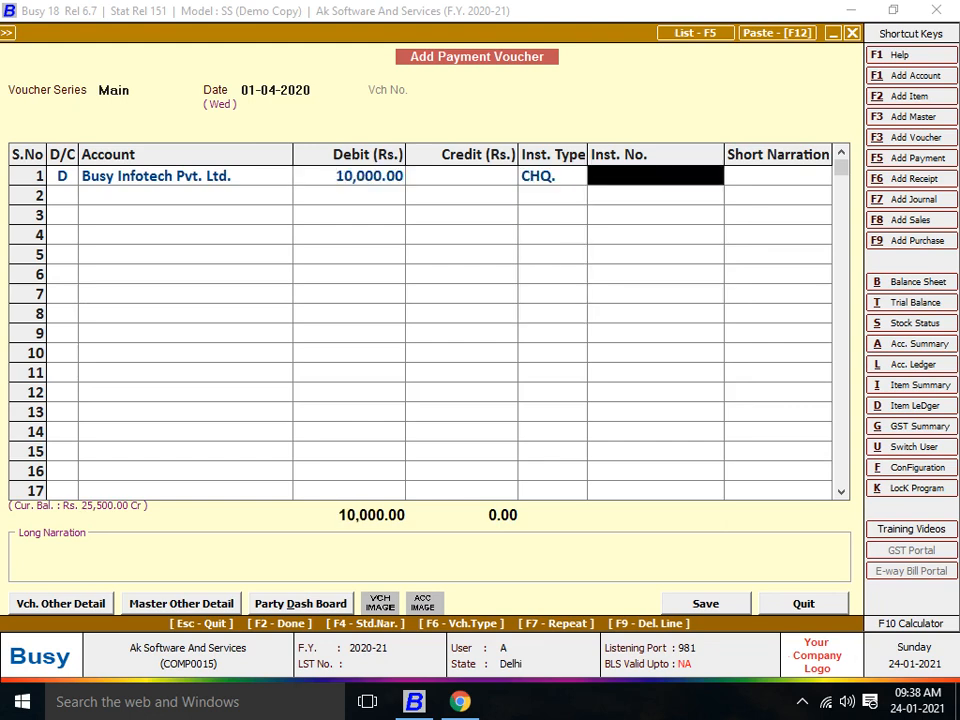
text(2502623)
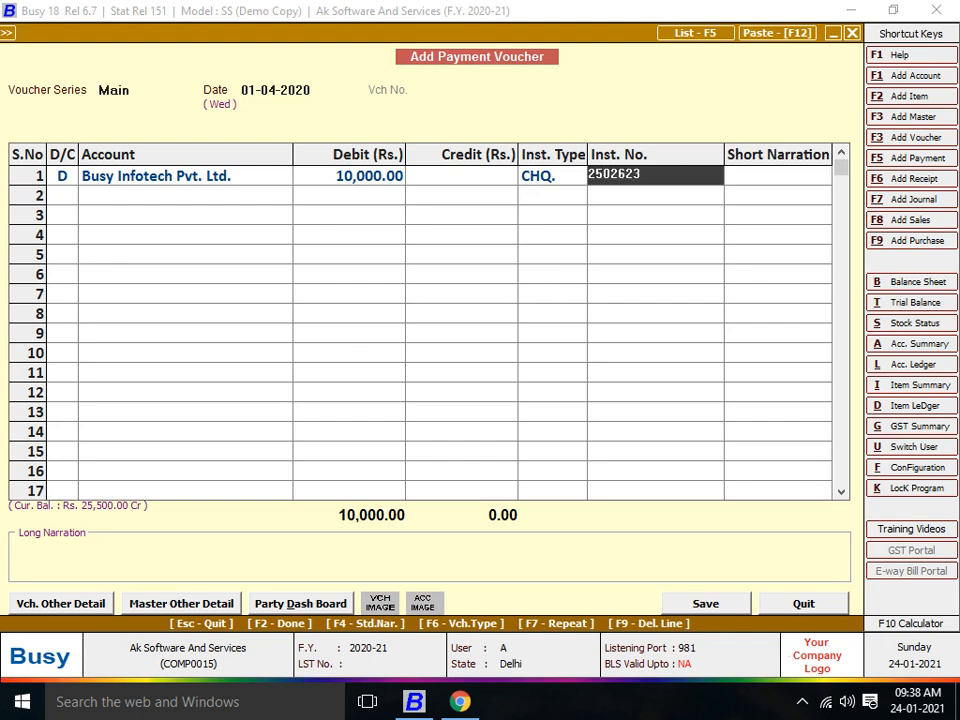
key(Return)
key(Return)
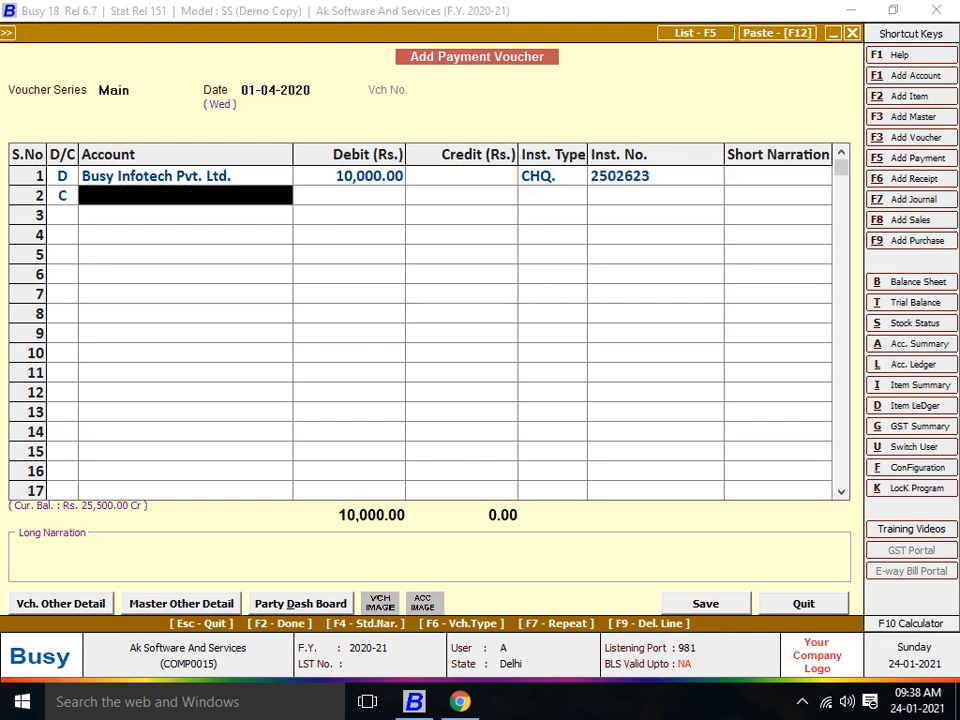
- Credit ICICI BANK A/C with Rs. 10,000 on line 2 and save the payment voucher
key(Down)
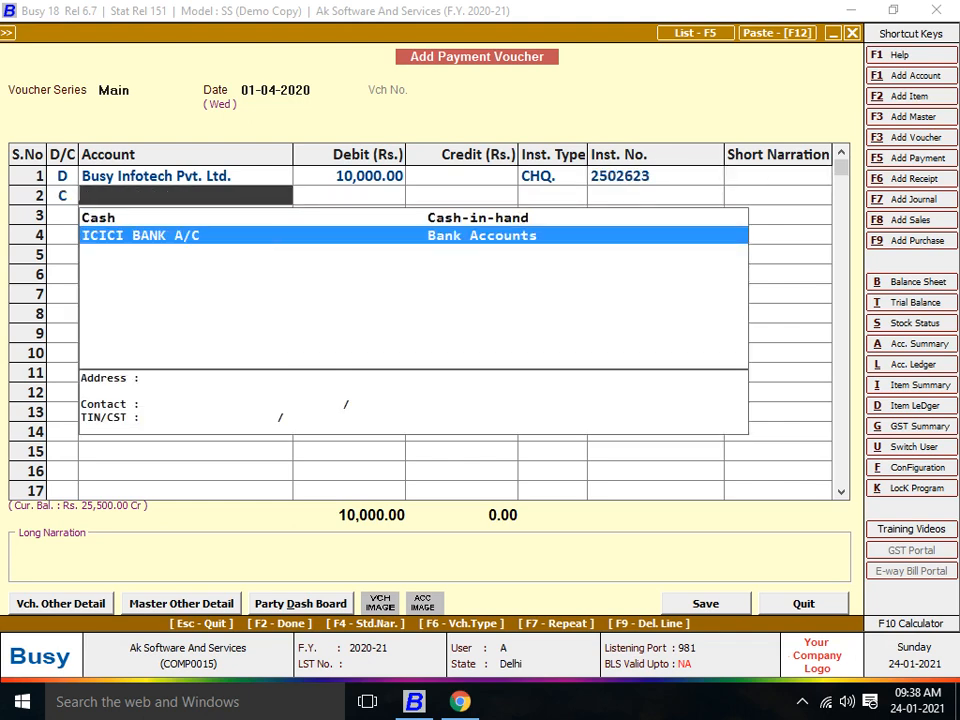
key(Return)
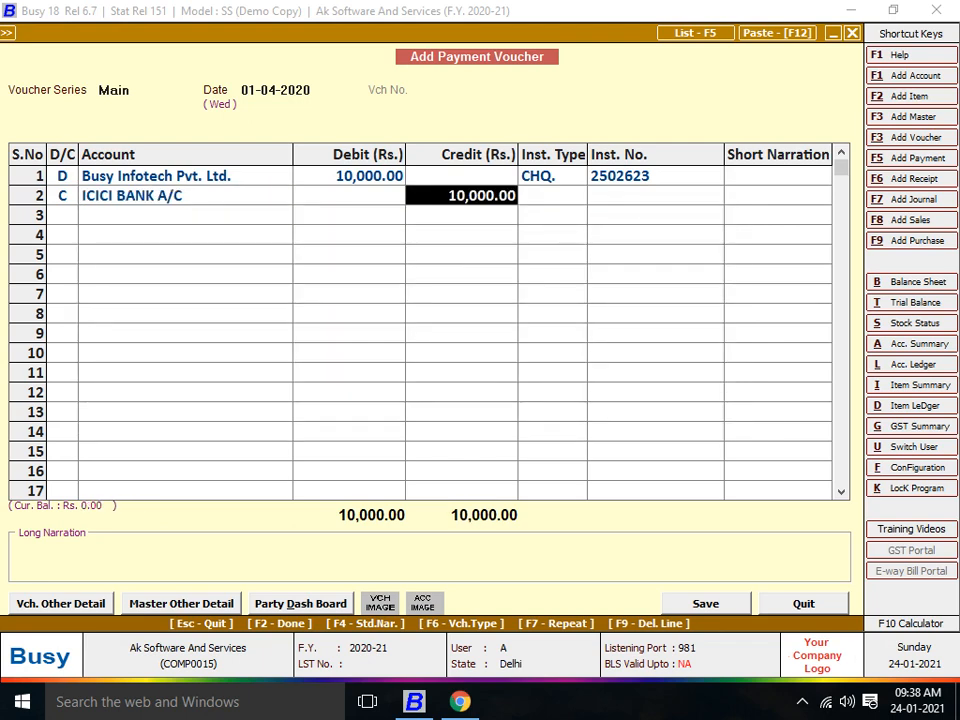
key(Return)
key(Return)
key(Return)
key(Return)
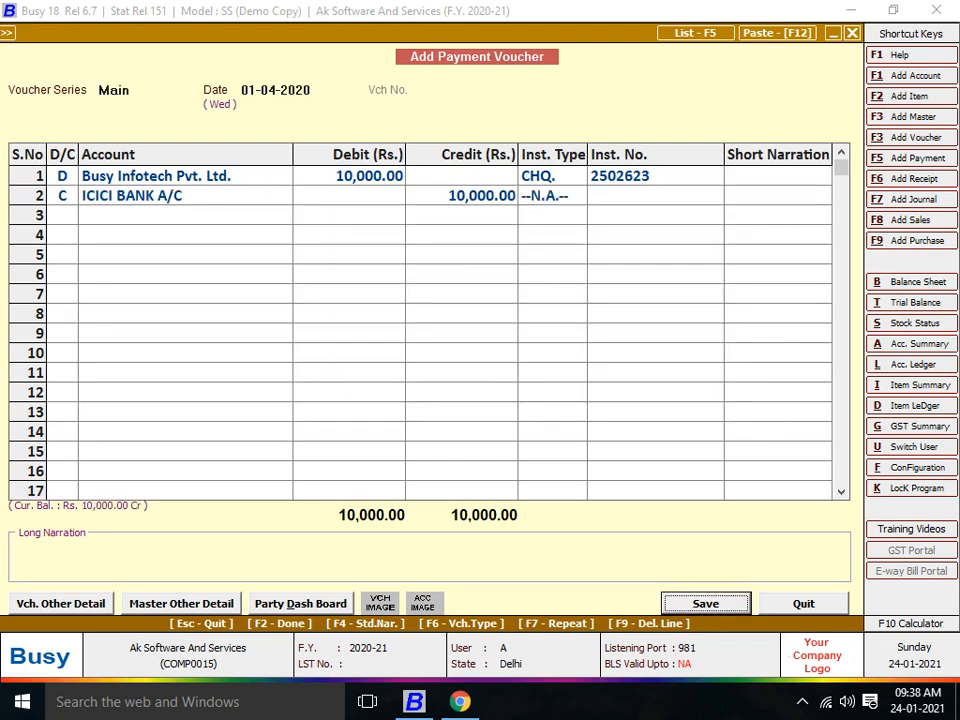
key(Return)
- Date the next payment voucher 10-04-2020 and make its first line a debit
text(10)
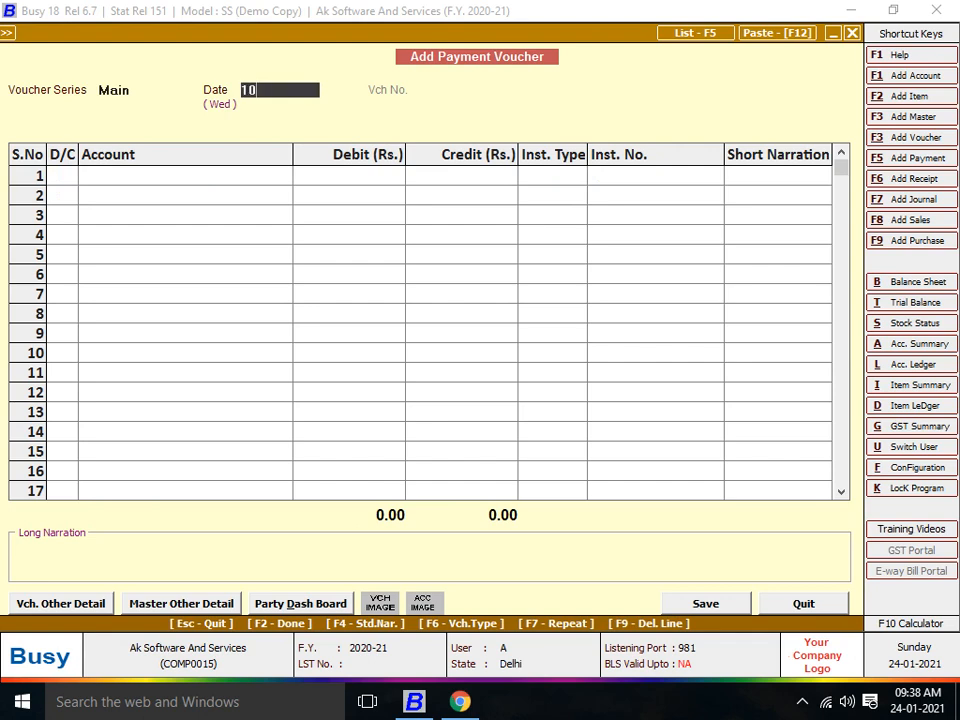
key(Return)
key(Return)
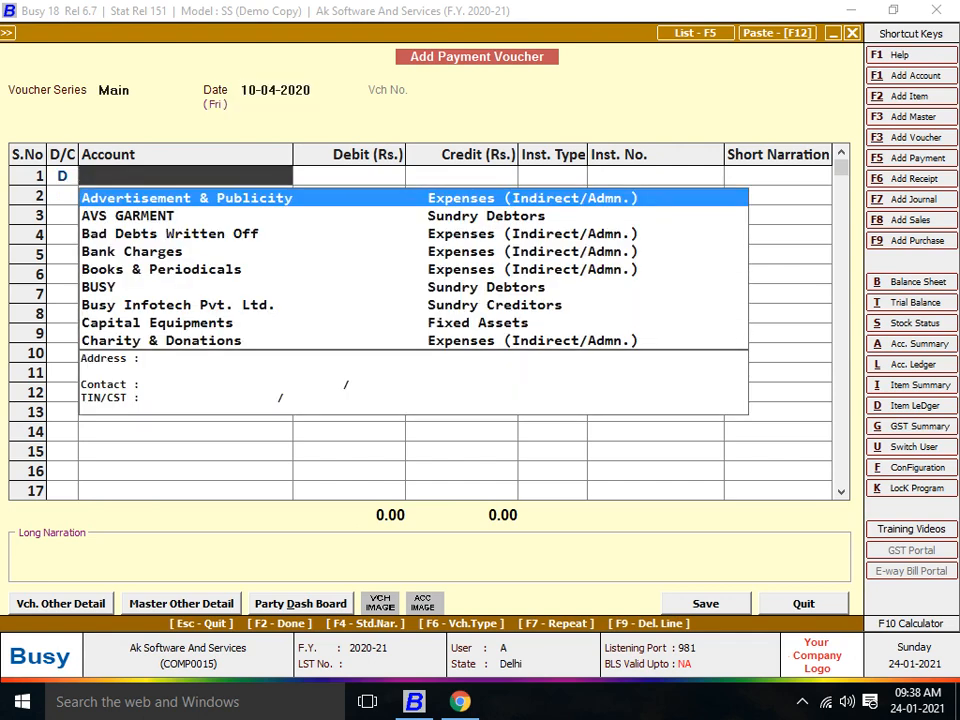
- Debit Busy Infotech Pvt. Ltd. with Rs. 50,000 on line 1 of the 10-04-2020 payment voucher
key(Down)
key(Down)
key(Down)
key(Up)
key(Up)
key(Up)
text(BU)
key(Down)
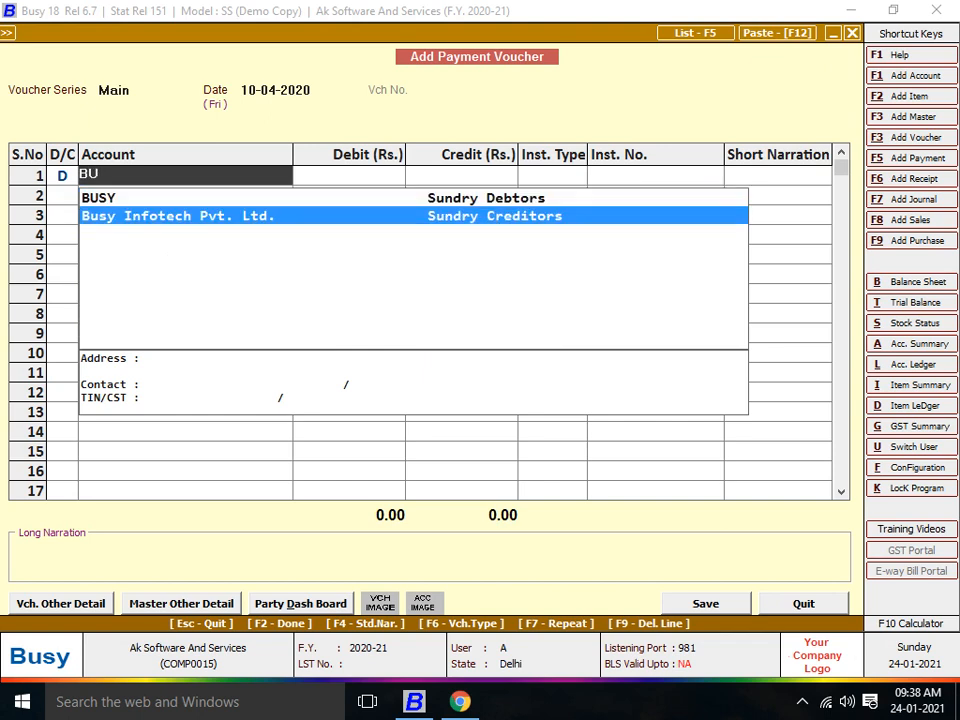
key(Return)
text(50000)
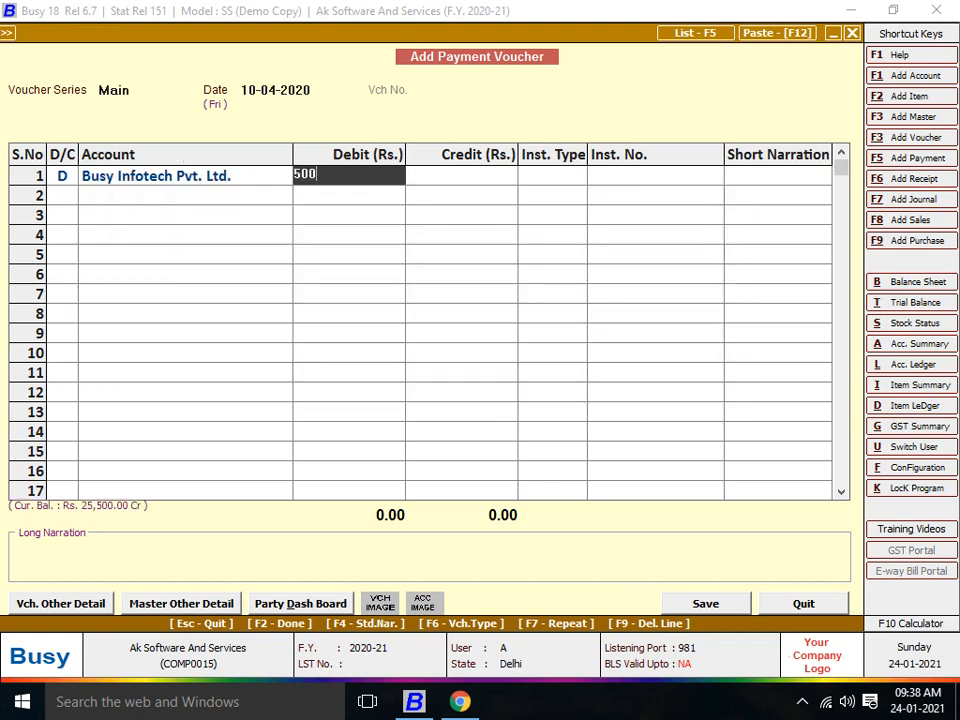
key(Return)
- Record the Rs. 50,000 payment's instrument as CHQ. with instrument number 125452
key(Down)
key(Down)
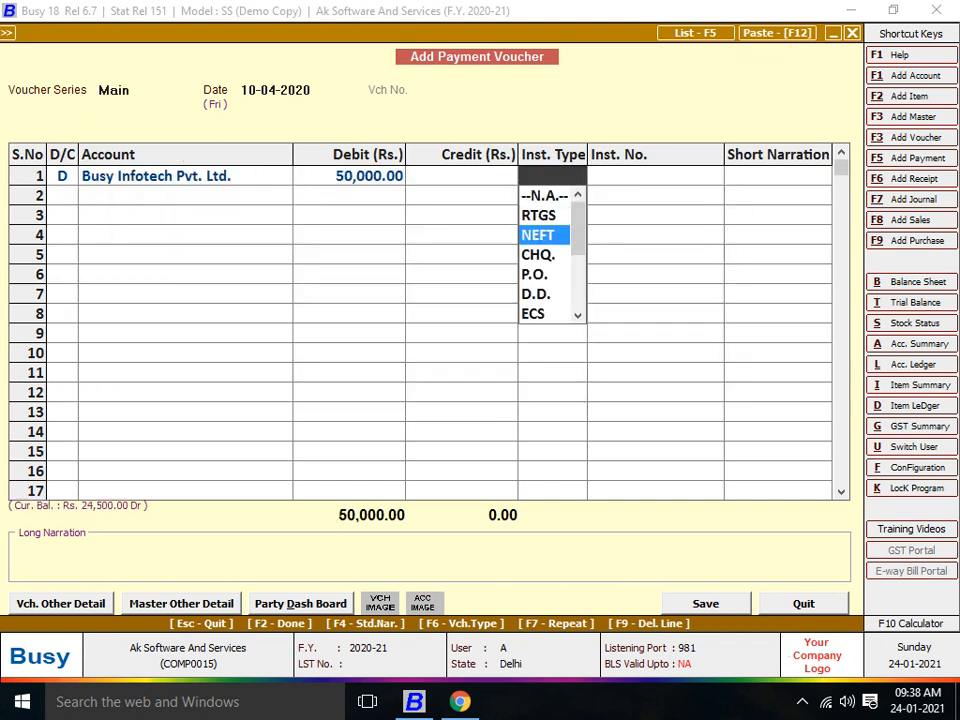
key(Down)
key(Return)
text(125452)
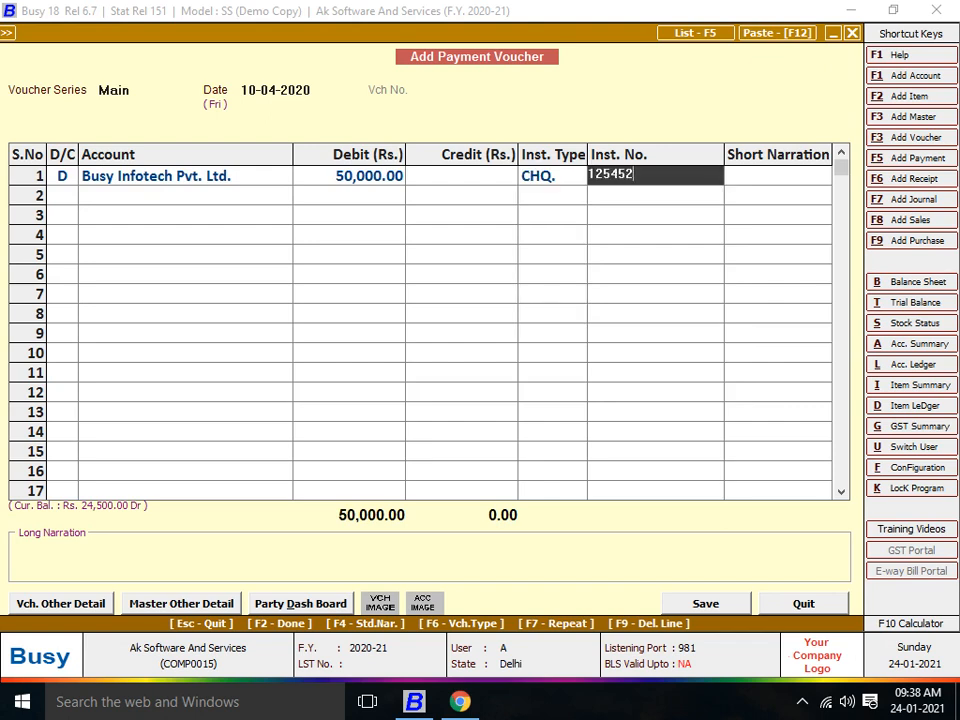
key(Return)
key(Return)
- Credit ICICI BANK A/C with Rs. 50,000 on line 2 and save the 10-04-2020 payment voucher
key(Return)
key(Return)
key(Return)
key(Return)
key(Return)
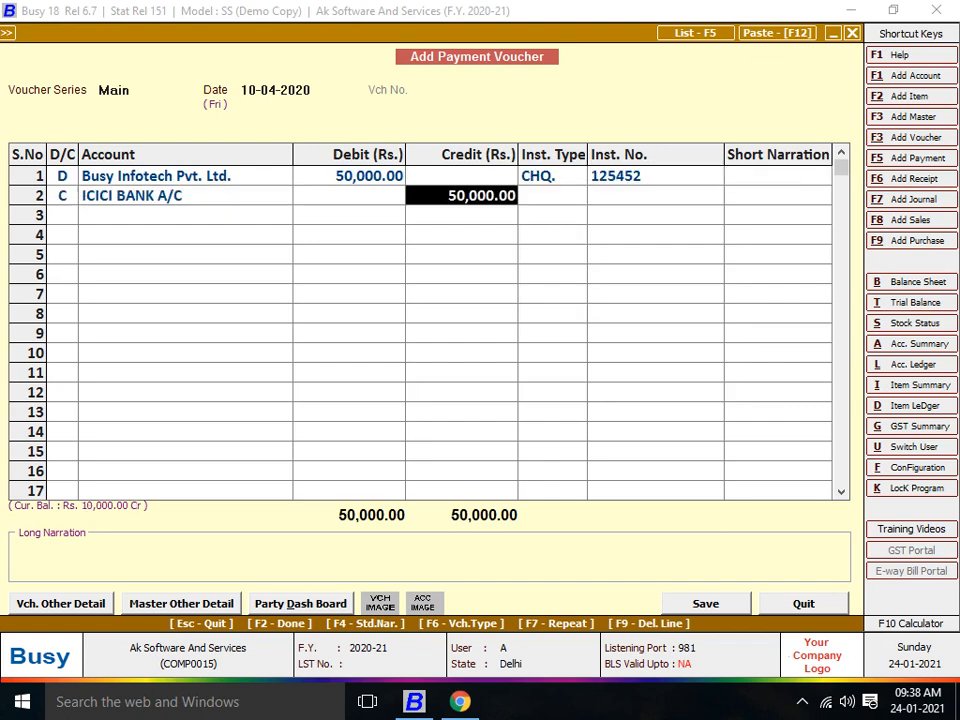
key(Return)
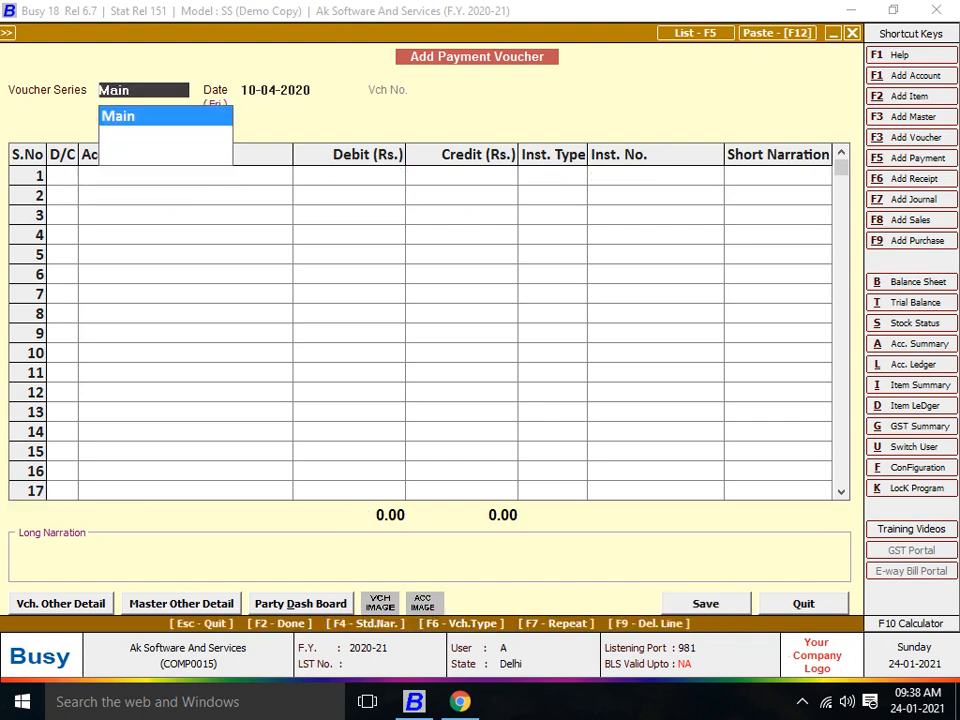
- Switch the voucher type to Receipt and date the new voucher 15-04-2020, with line 1 as a credit
key(F6)
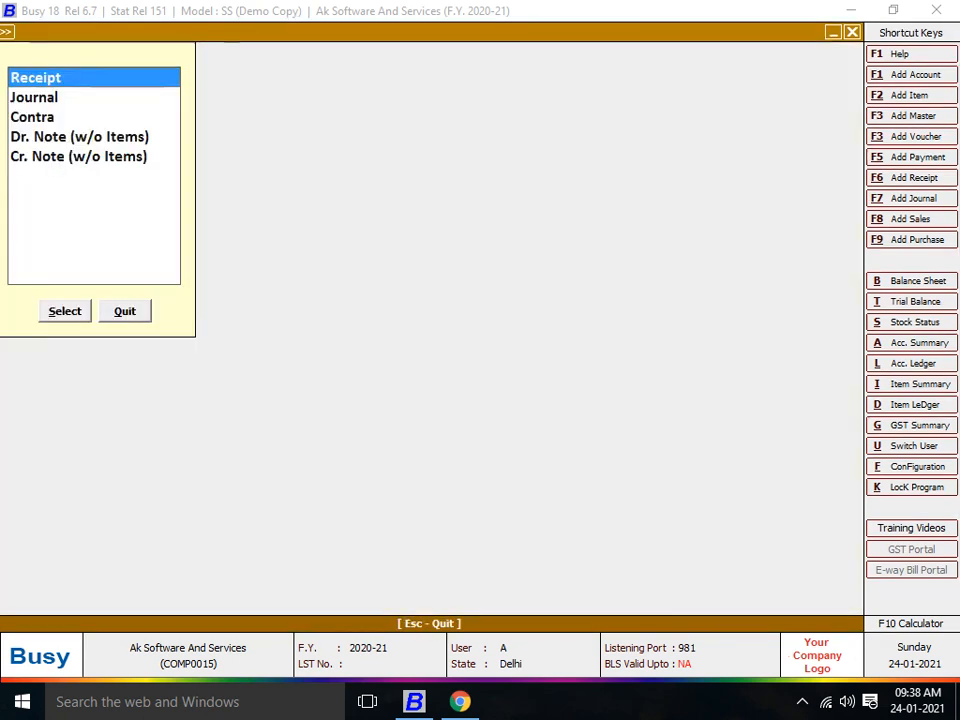
key(Return)
key(Return)
key(Return)
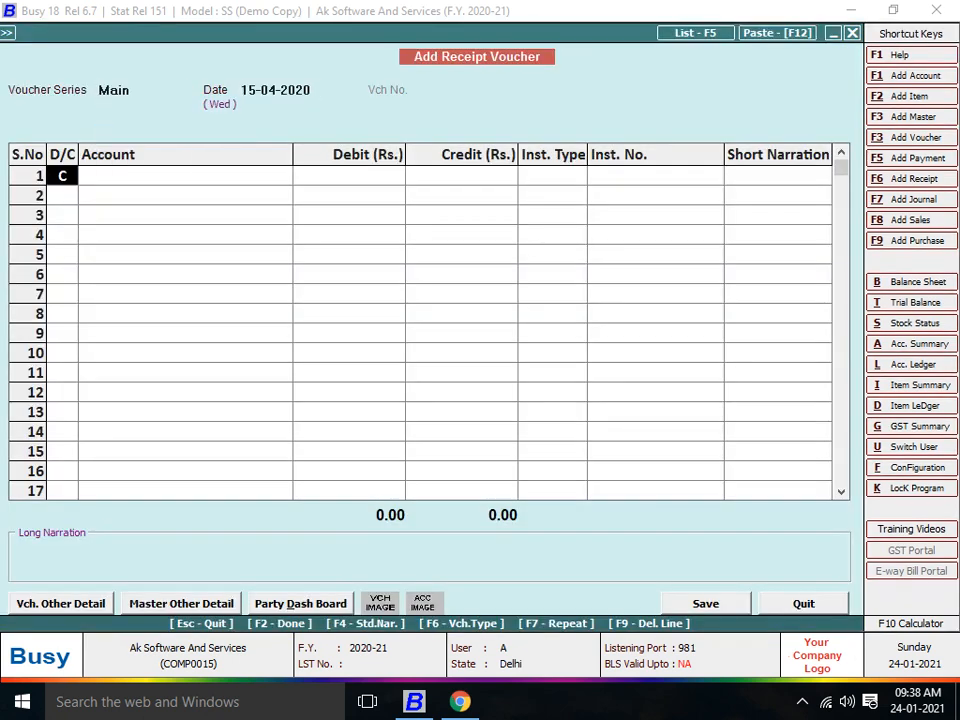
key(Return)
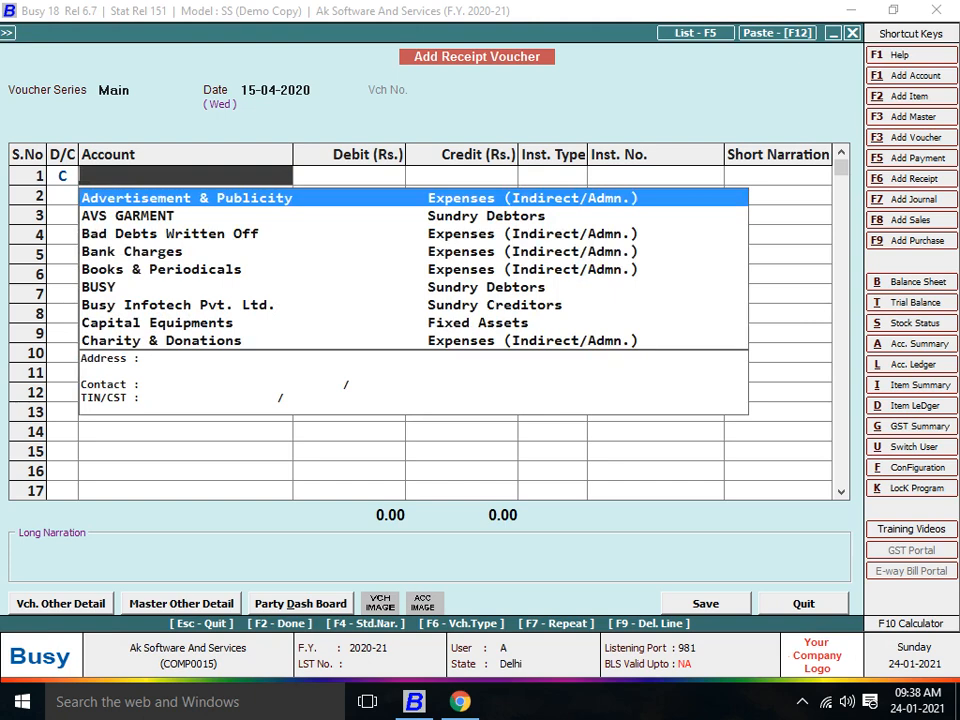
- Credit AVS GARMENT with Rs. 80,000 on line 1 of the receipt voucher
key(Down)
key(Return)
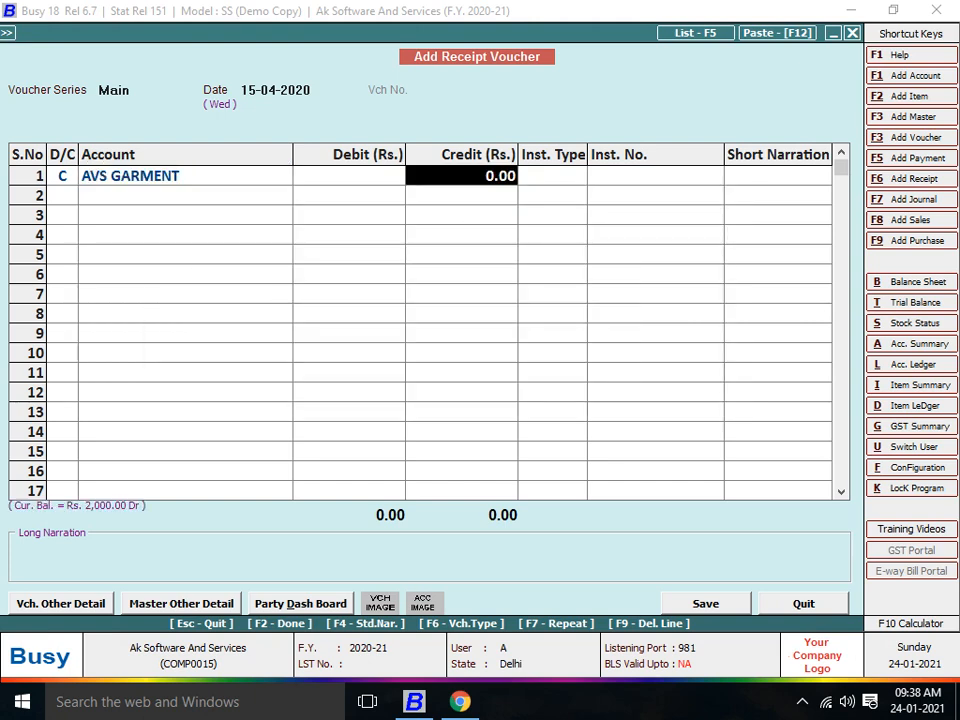
text(80000)
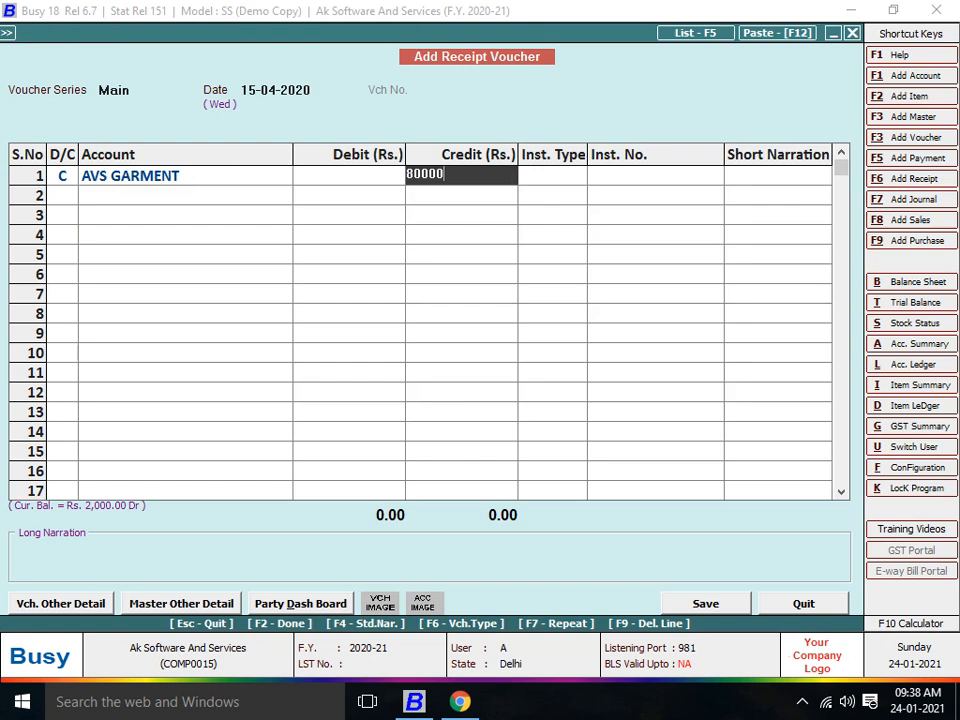
key(Return)
- Set the AVS GARMENT line's instrument type to CHQ. with instrument number 850326
key(Down)
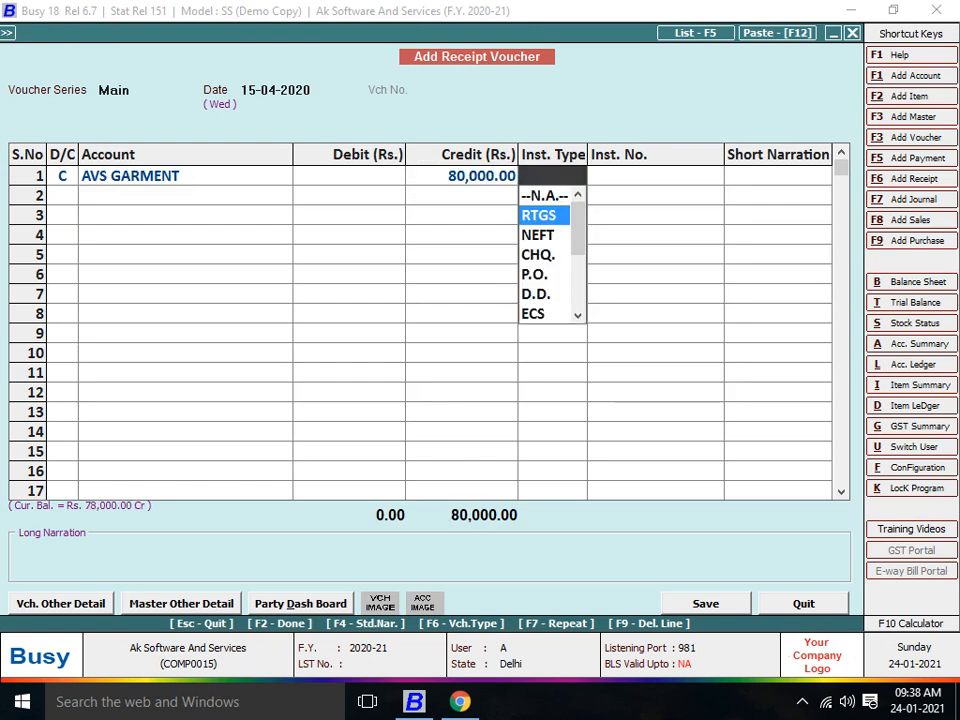
key(Down)
key(Down)
key(Return)
text(850)
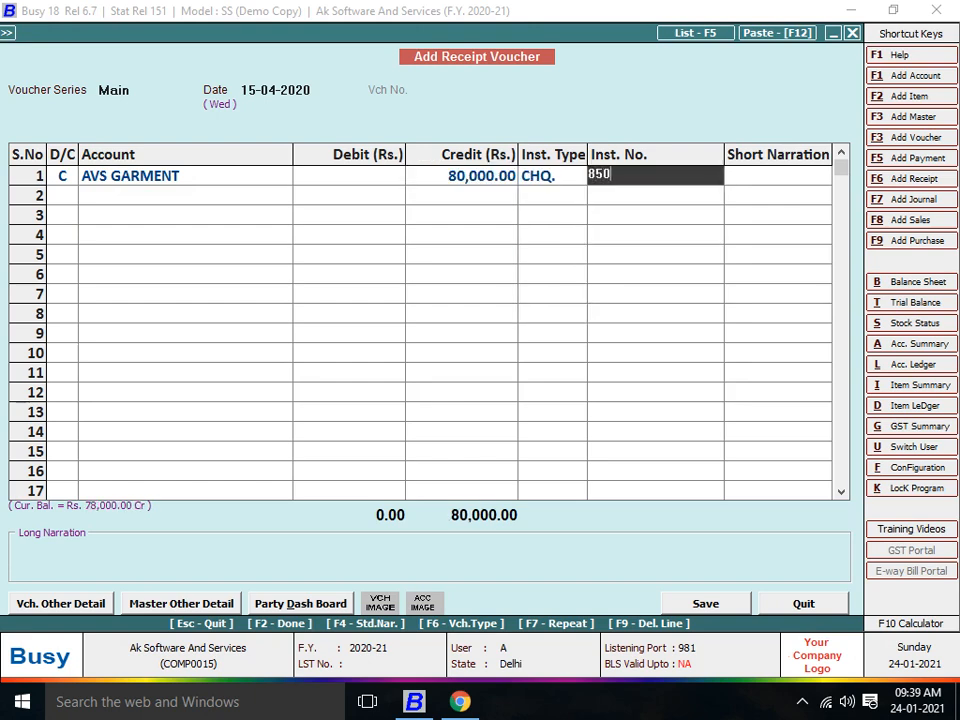
text(326)
key(Return)
key(Return)
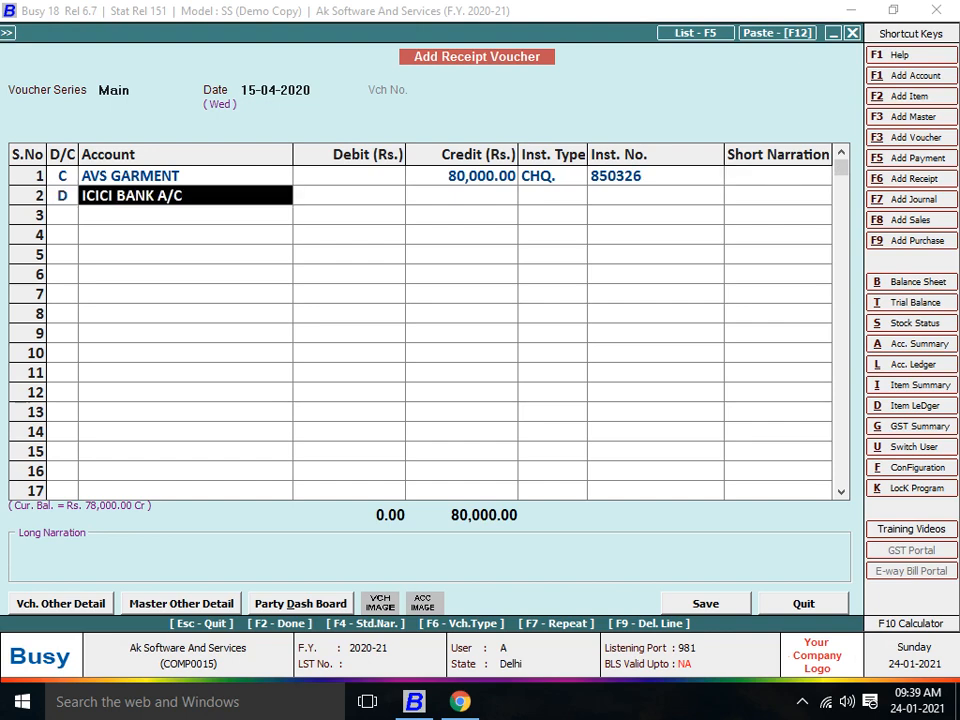
- Debit ICICI BANK A/C with Rs. 80,000 on line 2 and save the receipt voucher
key(Return)
key(F2)
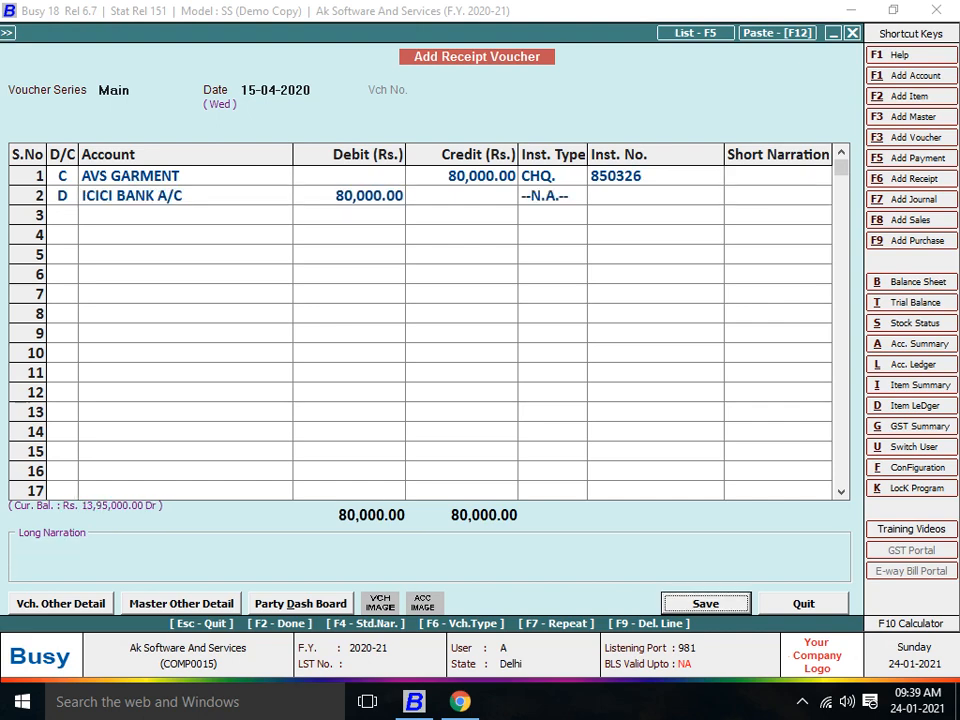
key(Return)
- Save the voucher, and credit JKL GARMENTS with Rs. 75,000 as CHQ. on line 1 of a new receipt voucher
key(Return)
key(Return)
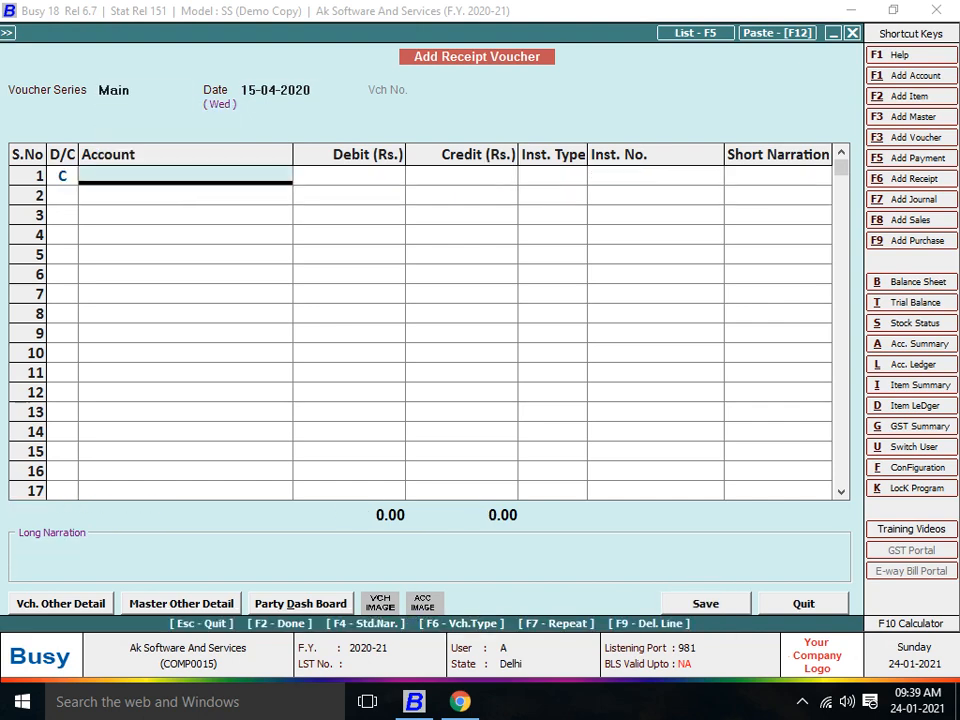
text(JKL)
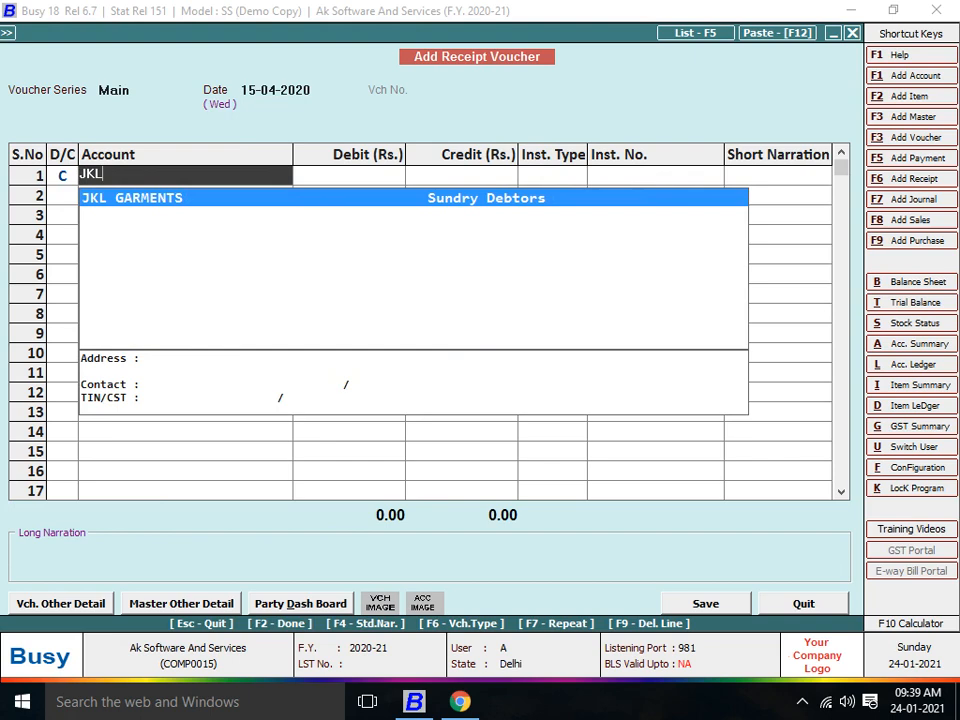
key(Return)
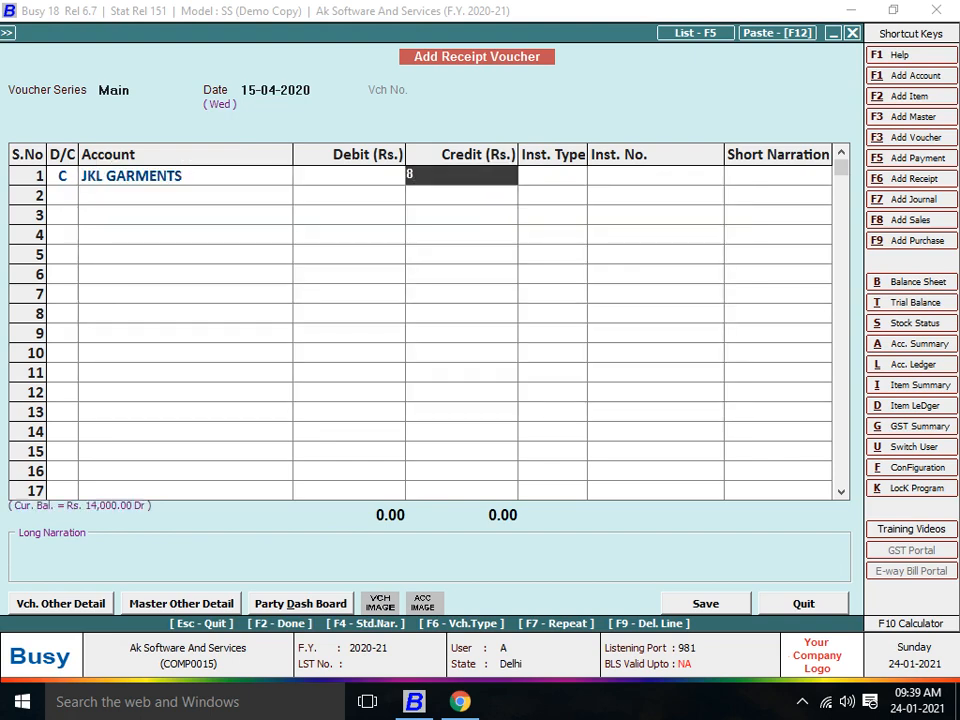
text(75000)
key(Return)
text(CH)
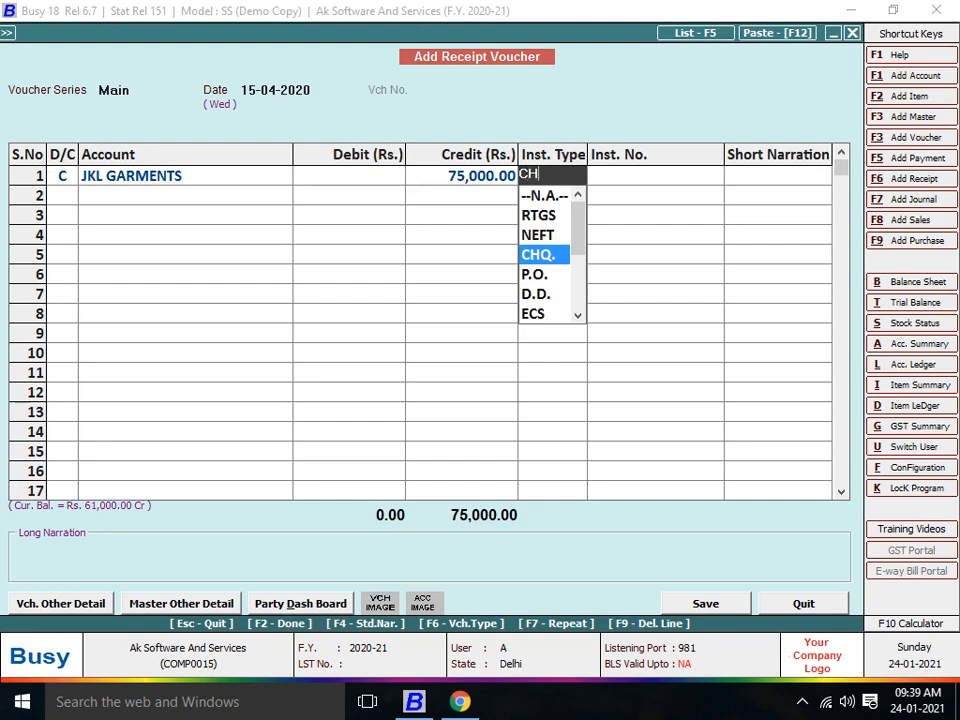
key(Return)
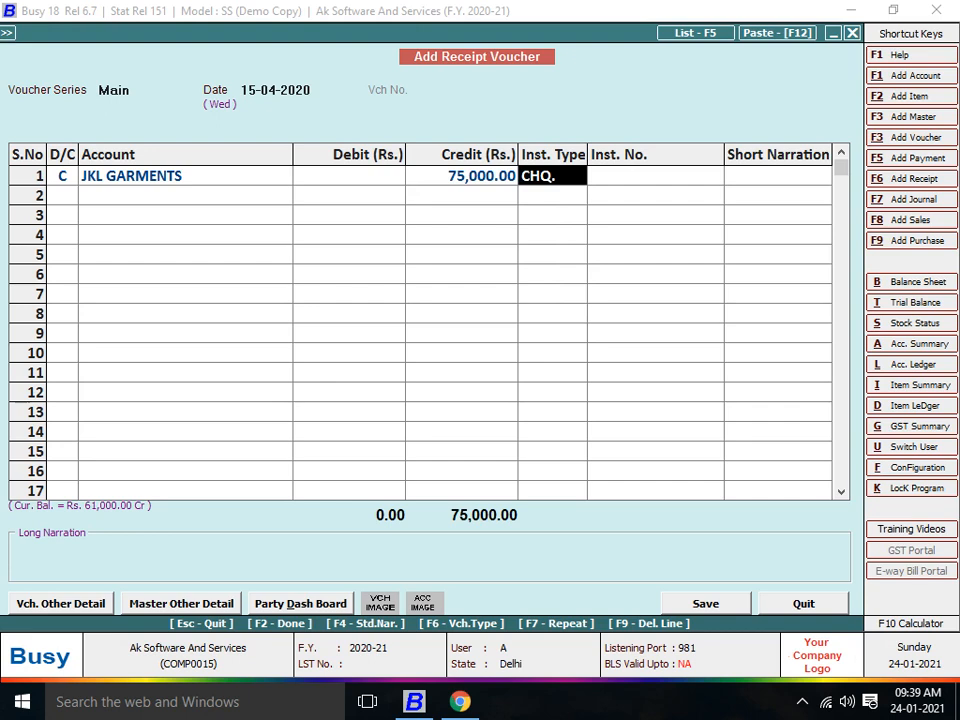
- Review the instrument types available for the JKL GARMENTS line, from RTGS and NEFT through to Wallet, UPI and Other
text(t)
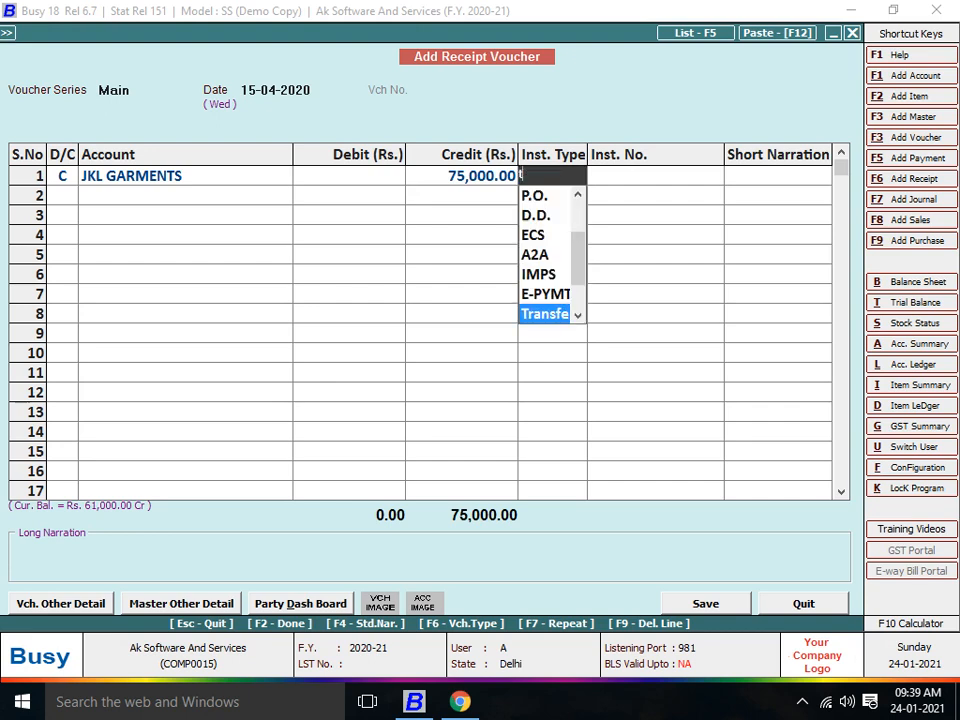
key(Up)
key(Up)
key(Up)
key(Up)
key(Up)
key(Up)
key(Up)
key(Up)
key(Up)
key(Up)
key(Down)
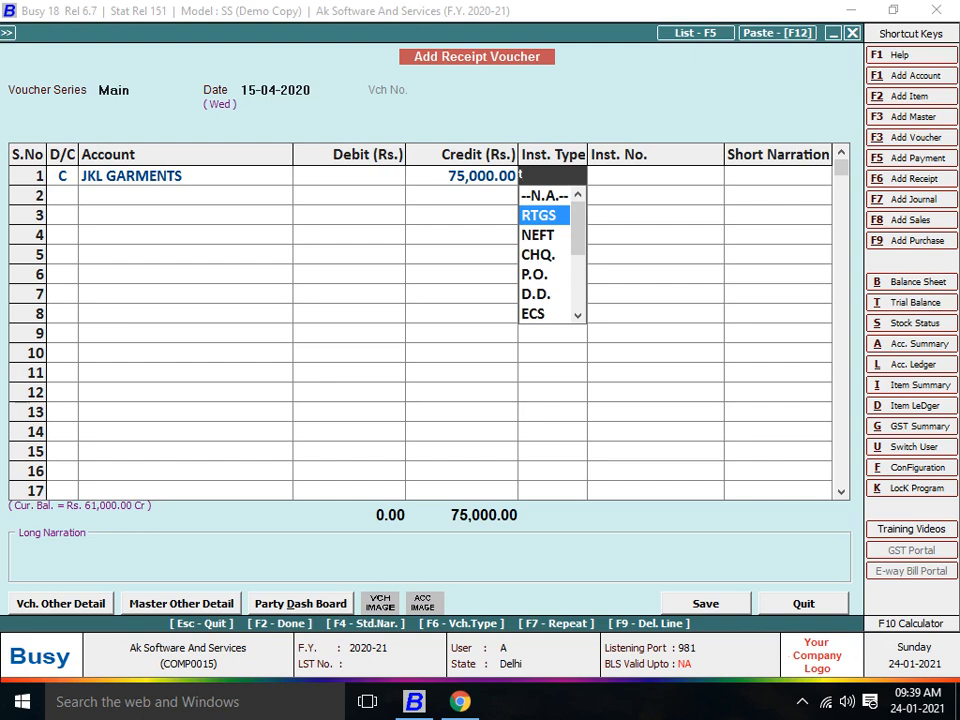
key(Down)
key(Down)
key(Down)
key(Down)
key(Down)
key(Down)
key(Down)
key(Down)
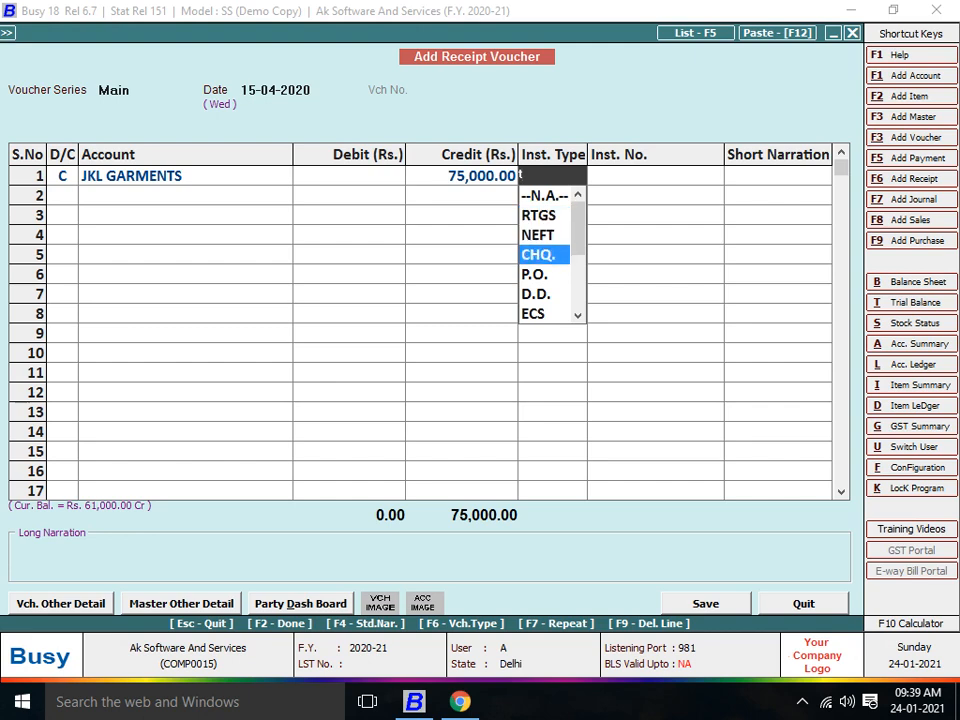
key(Up)
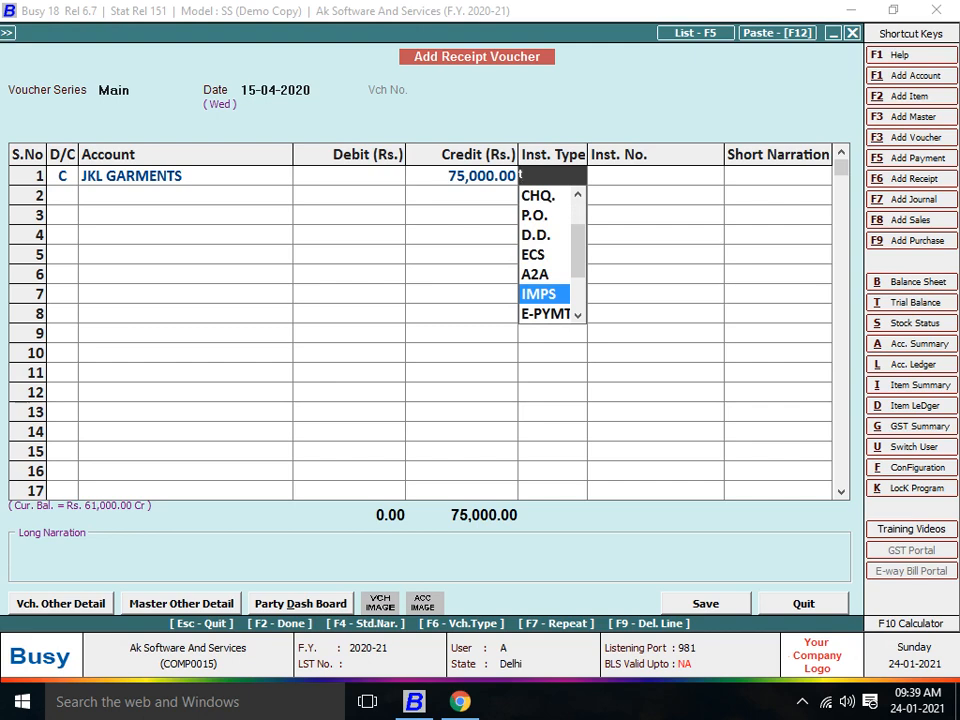
key(Down)
key(Down)
key(Down)
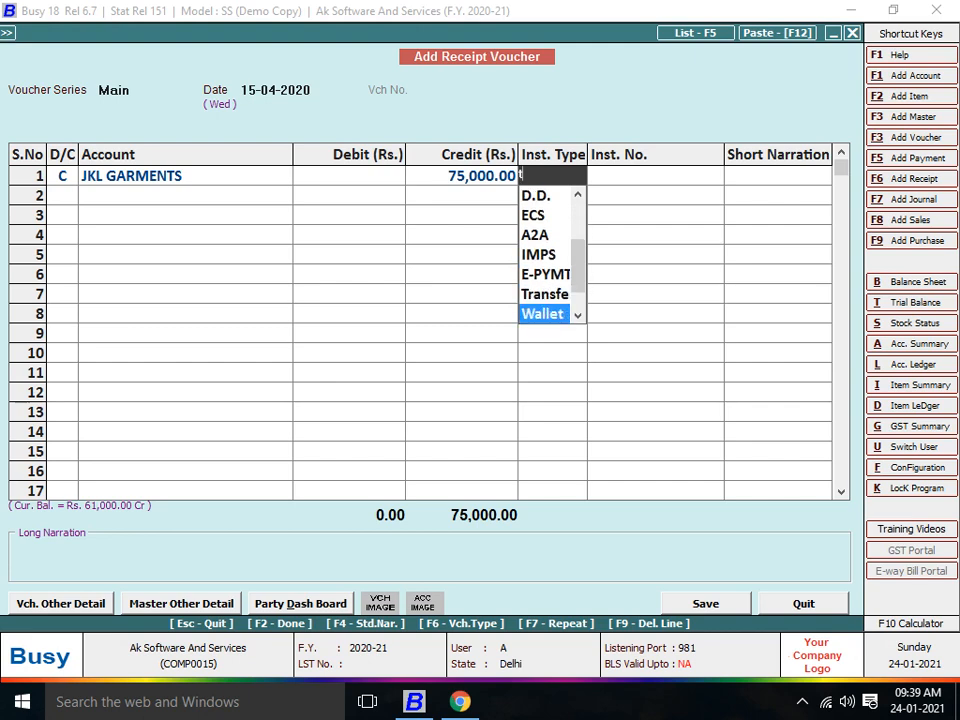
key(Down)
key(Down)
key(Up)
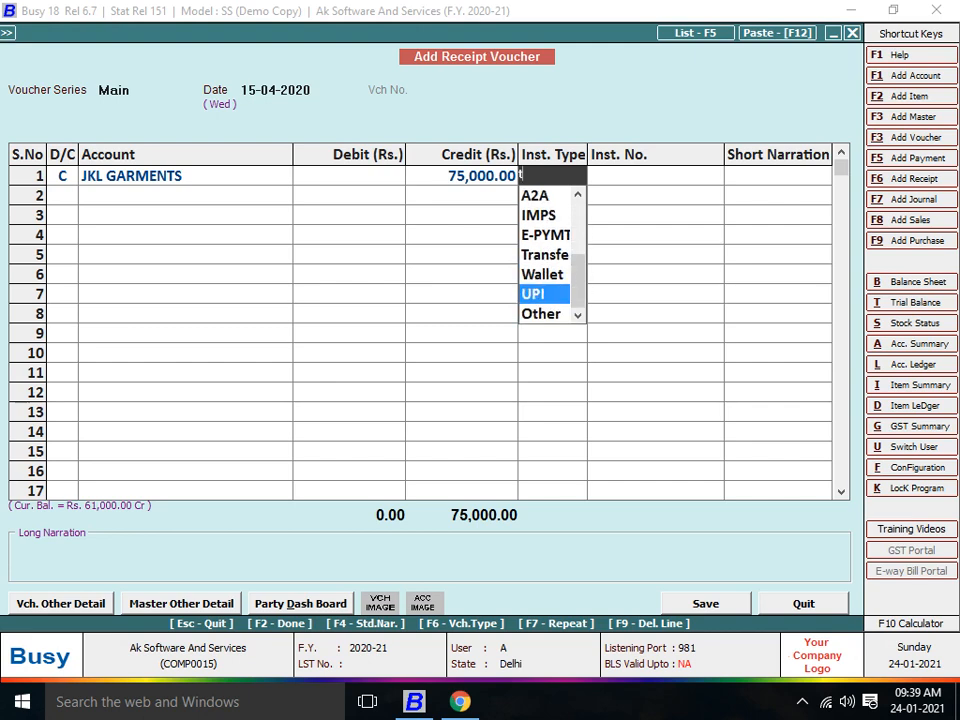
key(Up)
key(Up)
key(Up)
key(Up)
key(Up)
key(Up)
key(Up)
key(Up)
key(Up)
key(Up)
key(Up)
key(Up)
key(Down)
key(Down)
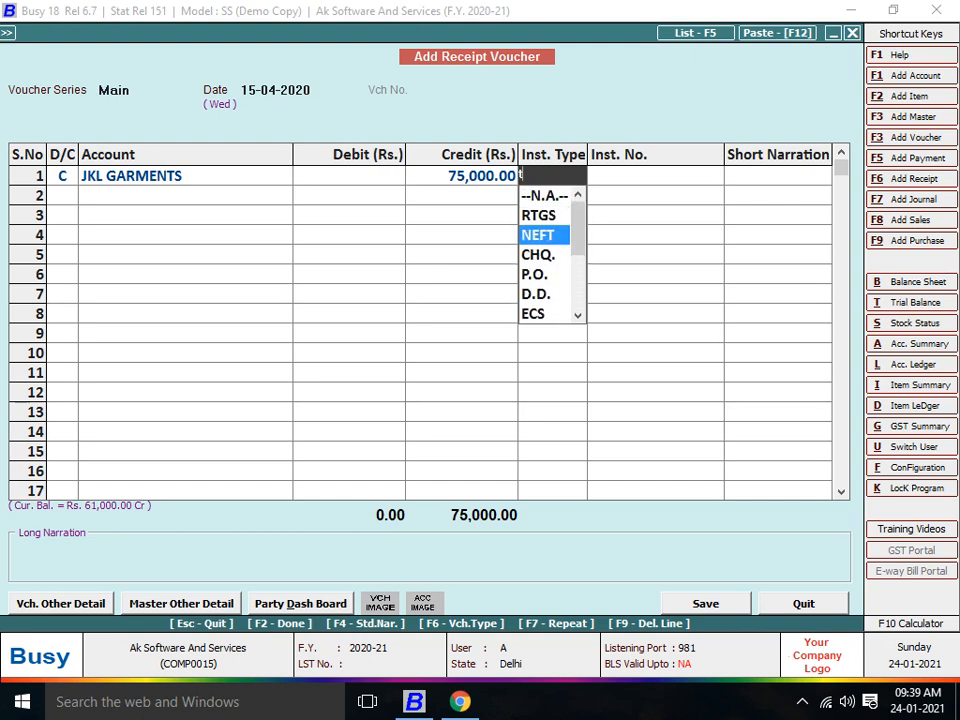
- Choose CHQ. as the JKL GARMENTS line's instrument type and enter instrument number 852036
key(Up)
key(Down)
key(Down)
key(Return)
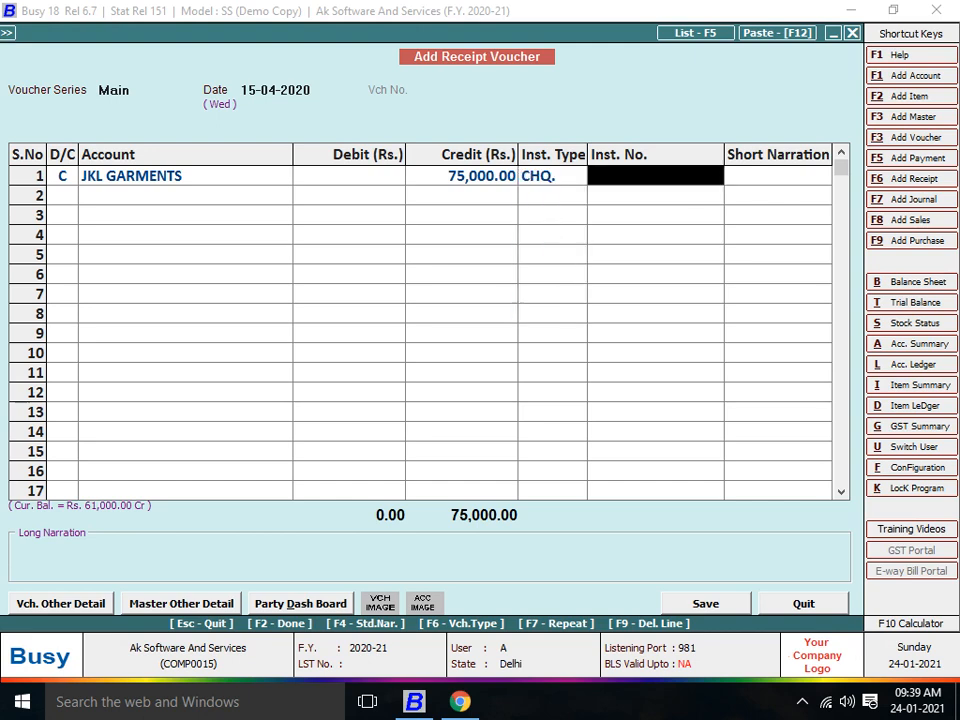
text(8520)
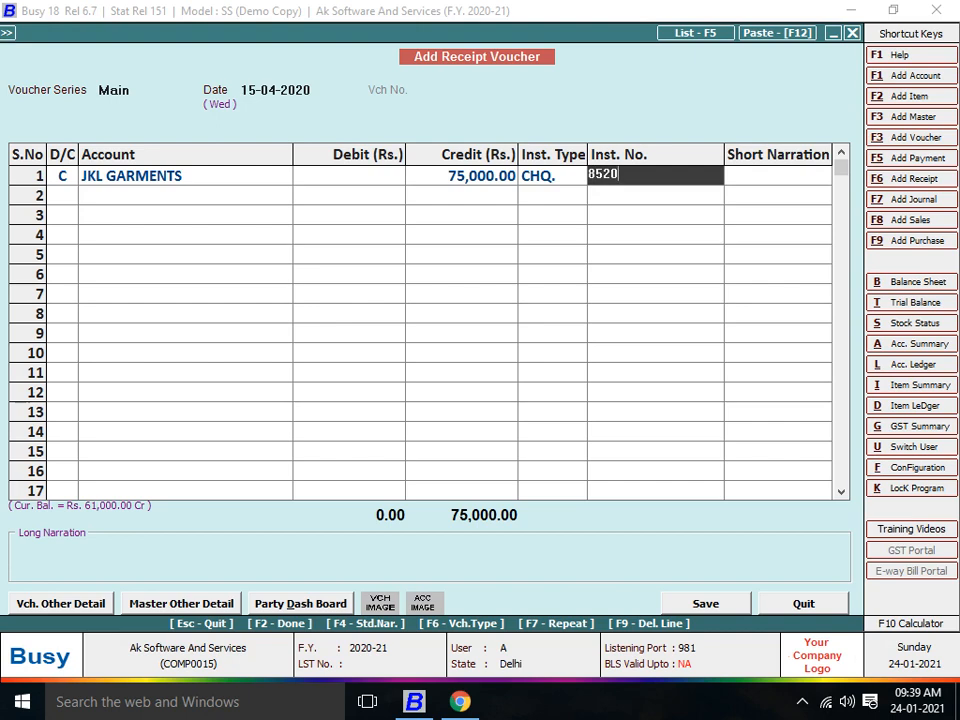
text(36)
key(Return)
- Debit ICICI BANK A/C with Rs. 75,000 on line 2, save the receipt voucher and leave voucher entry
key(Return)
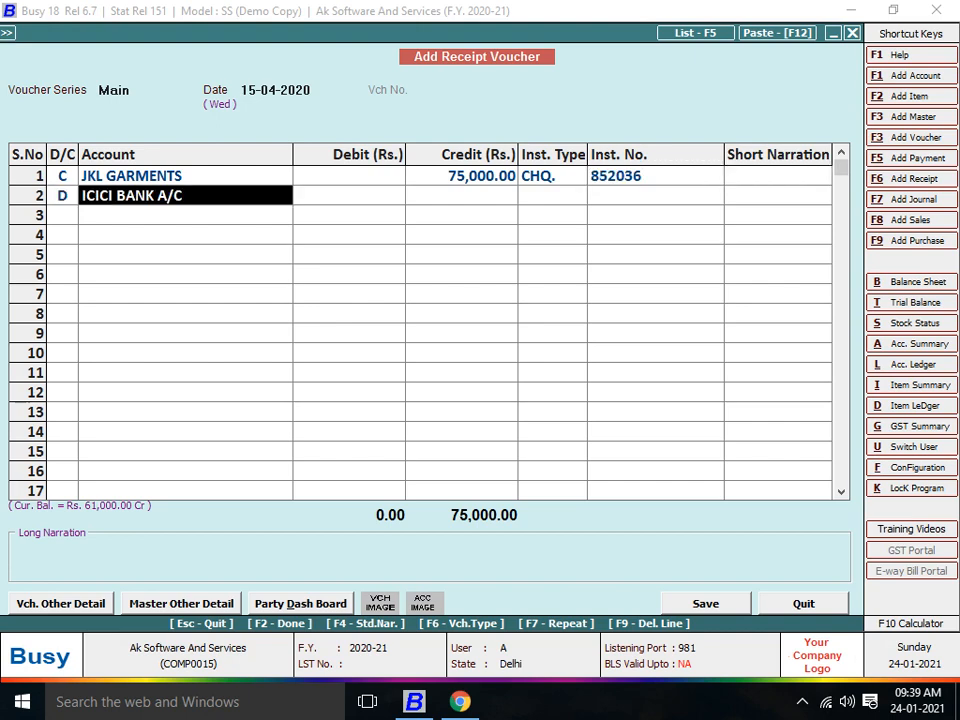
key(Return)
key(Return)
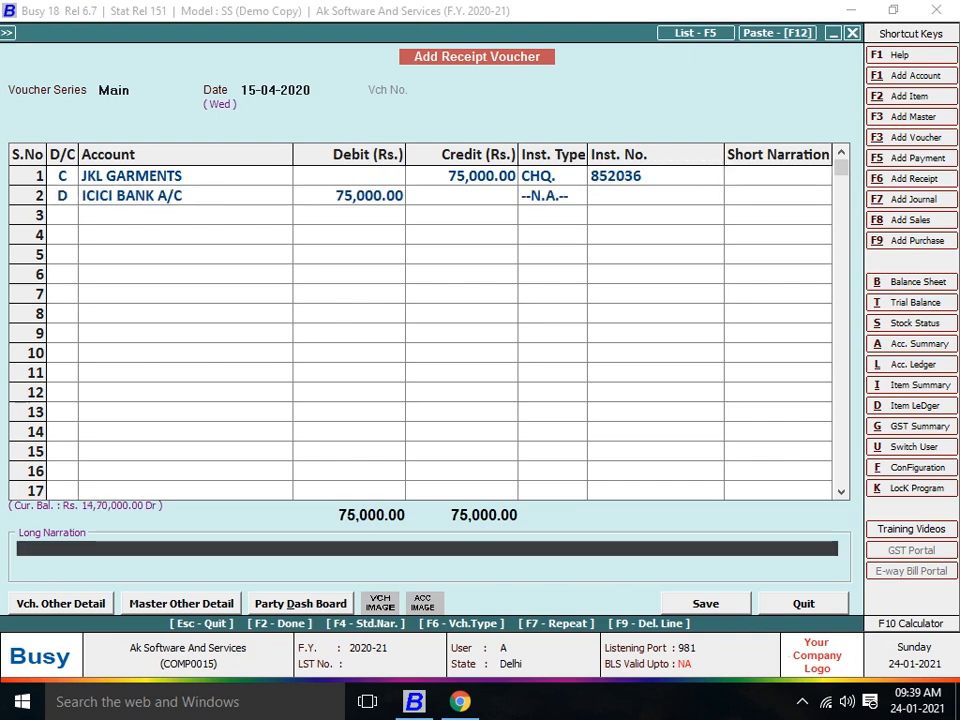
key(Return)
key(Return)
key(Return)
key(Return)
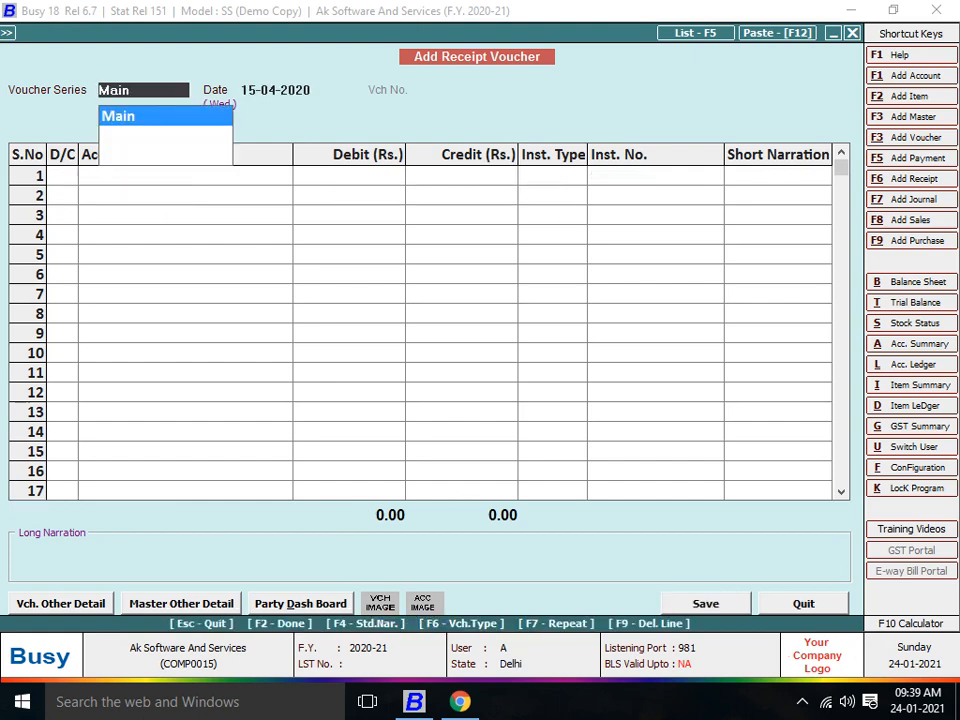
key(Escape)
key(Escape)
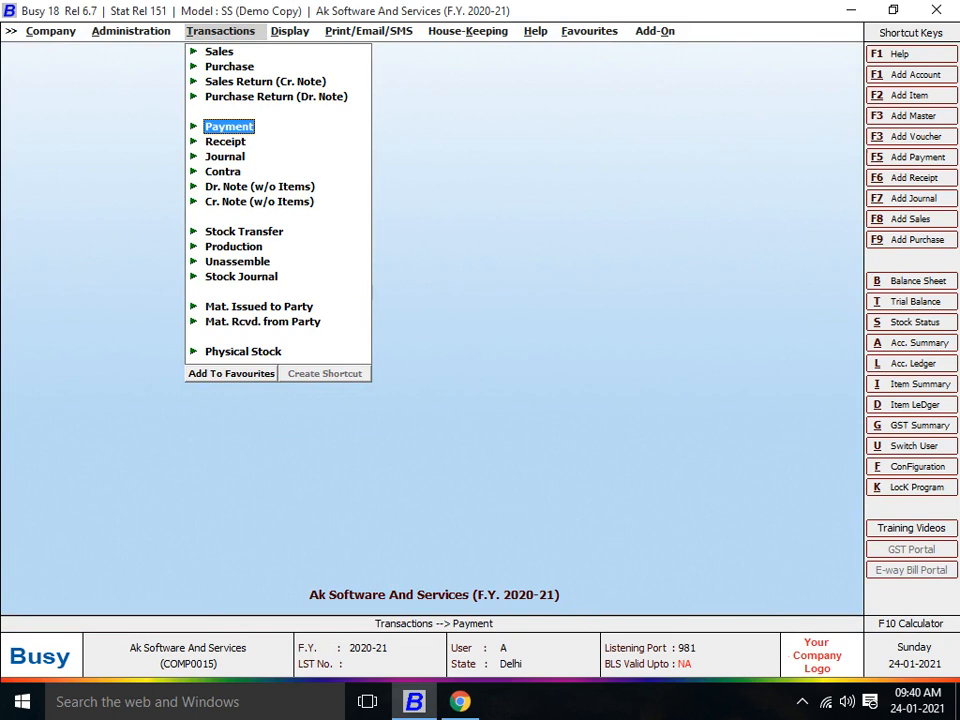
- Open the list of Bank Reconciliation reports among the display reports
key(Right)
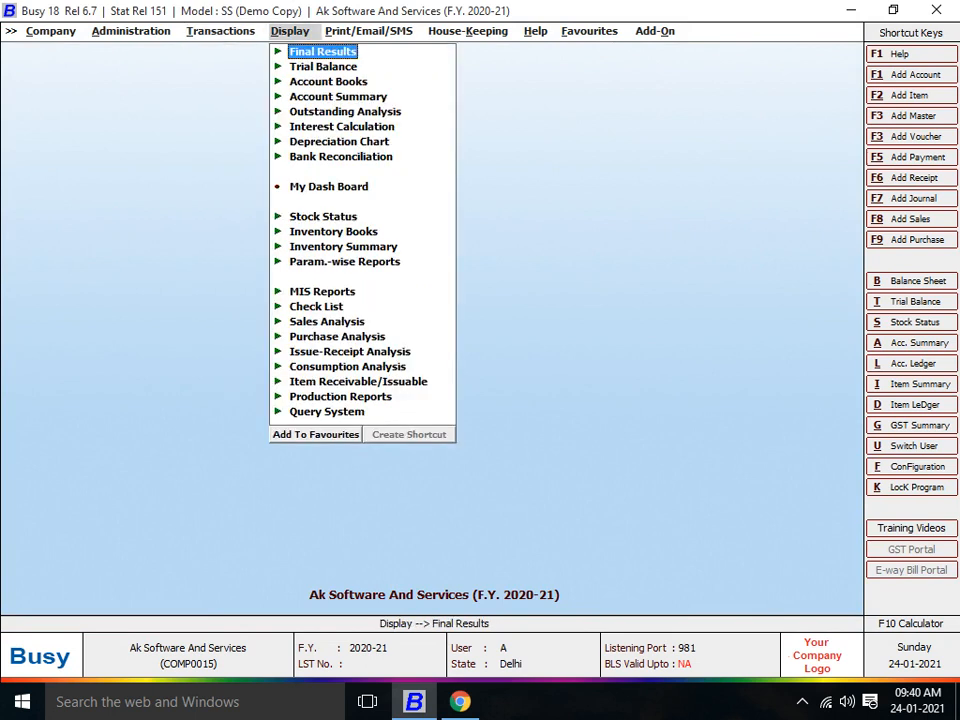
key(Down)
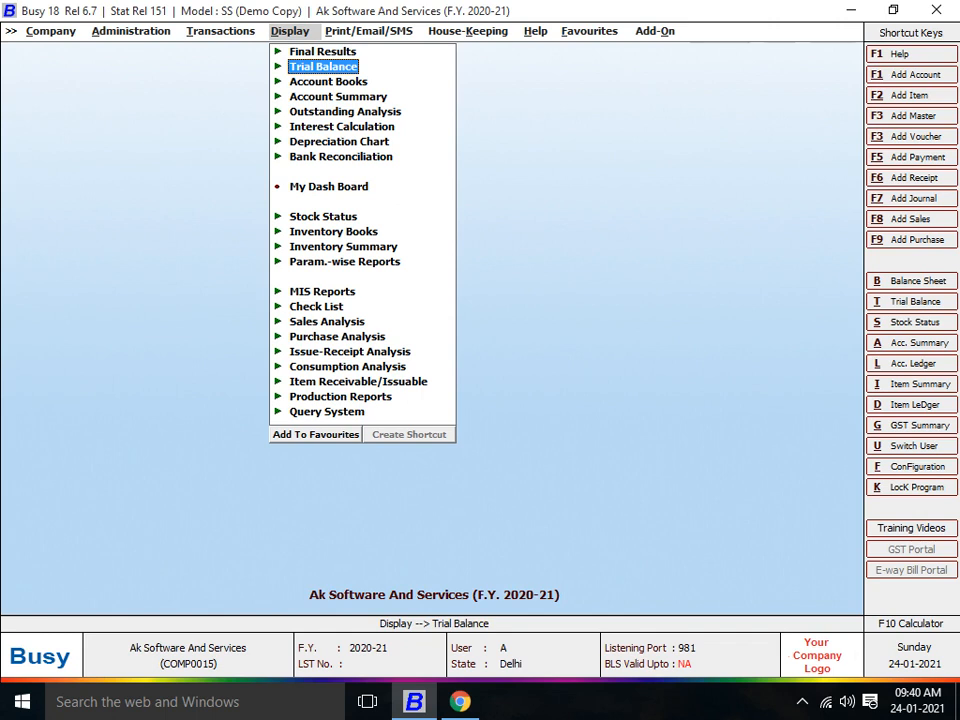
key(Down)
key(Down)
key(Down)
key(Down)
key(Down)
key(Down)
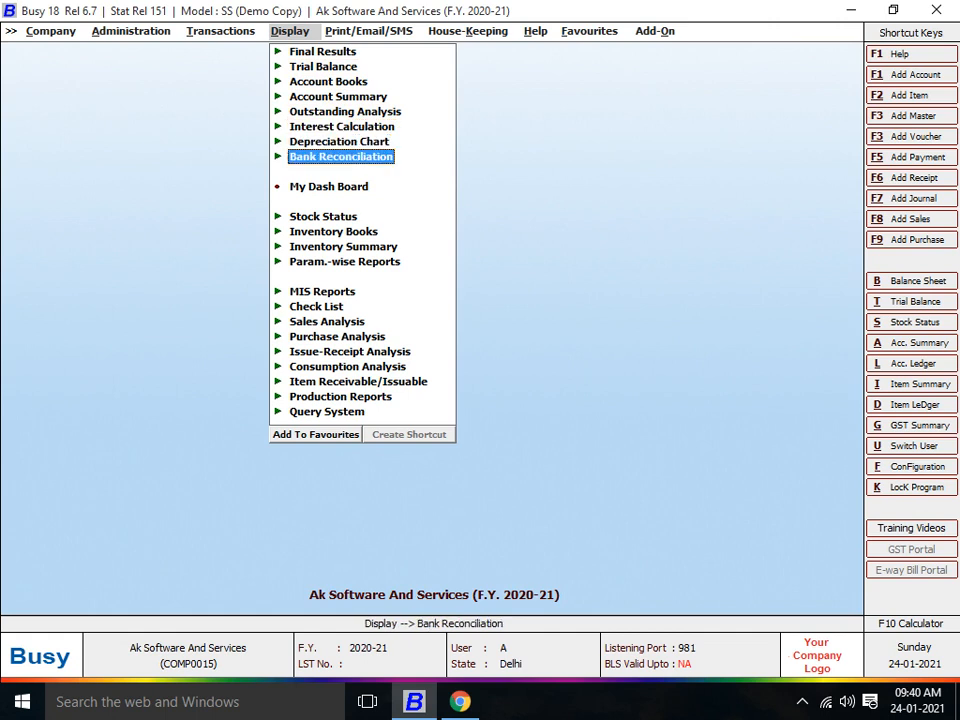
key(Return)
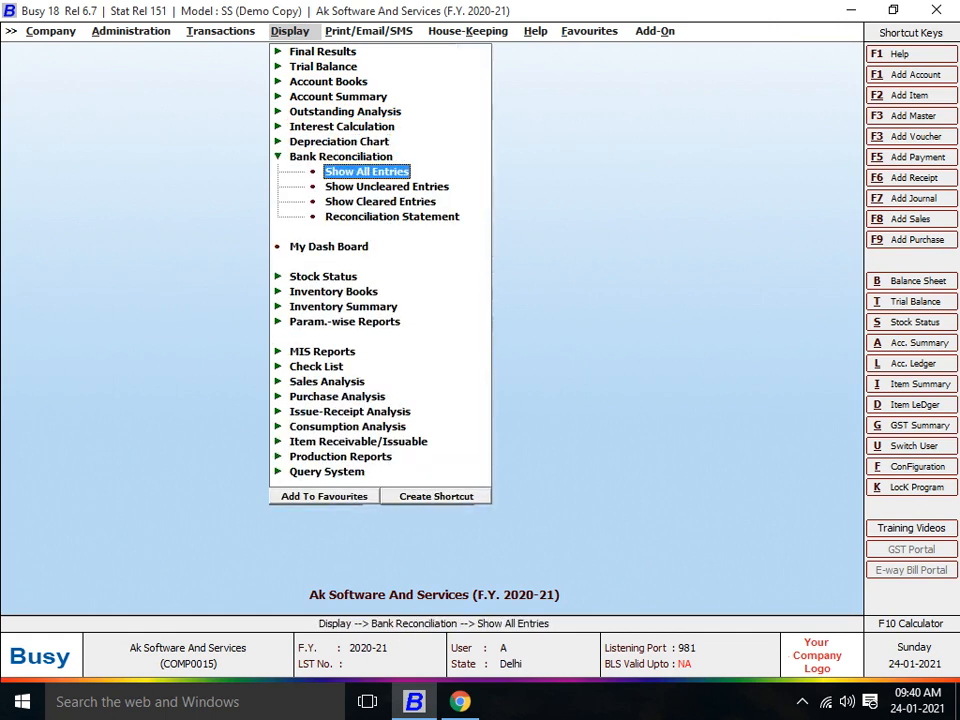
- Review the Bank Reconciliation options for all, uncleared and cleared entries and the reconciliation statement
key(Down)
key(Up)
key(Down)
key(Down)
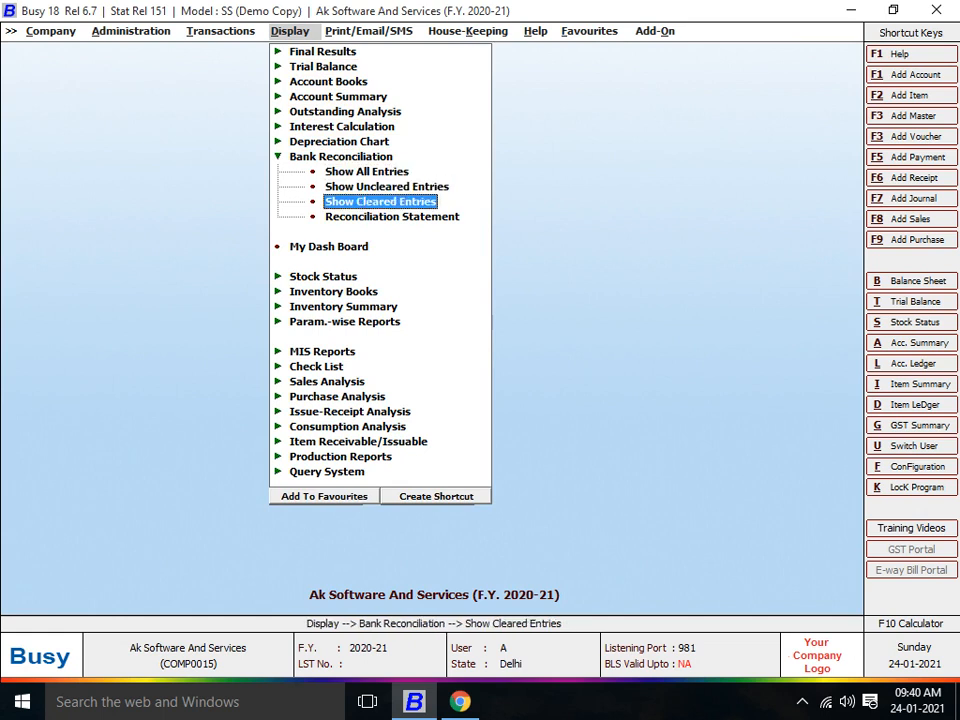
key(Up)
key(Up)
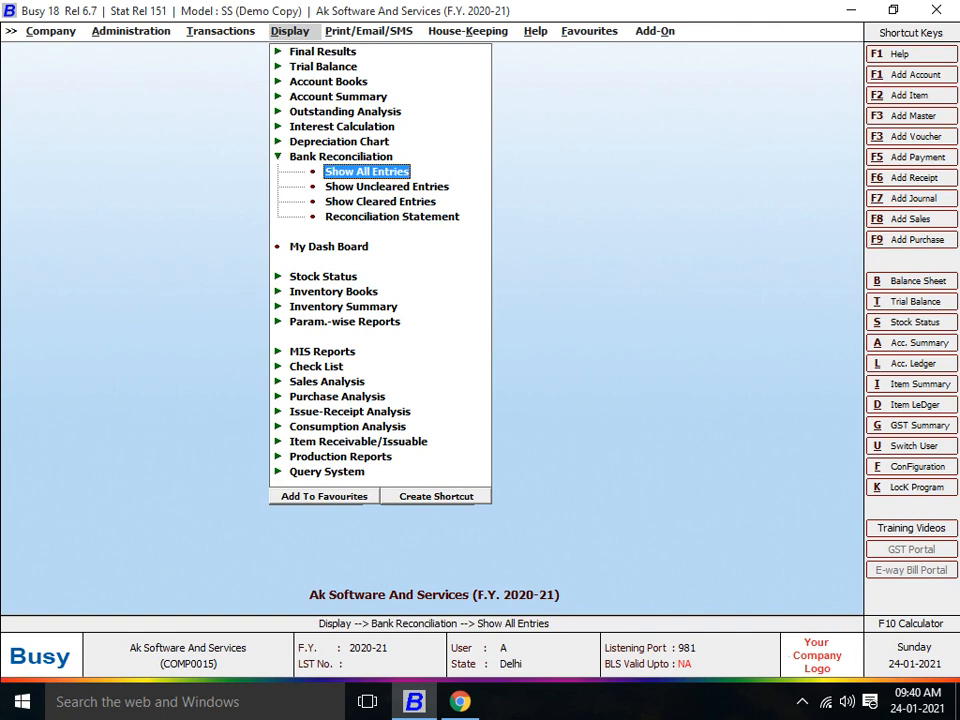
key(Down)
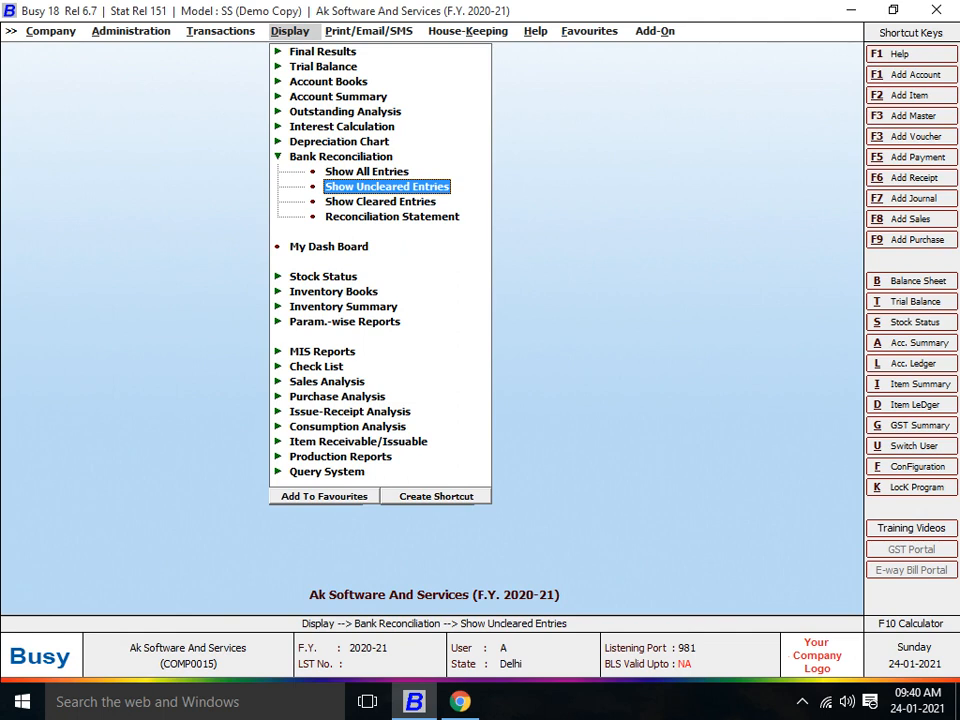
key(Down)
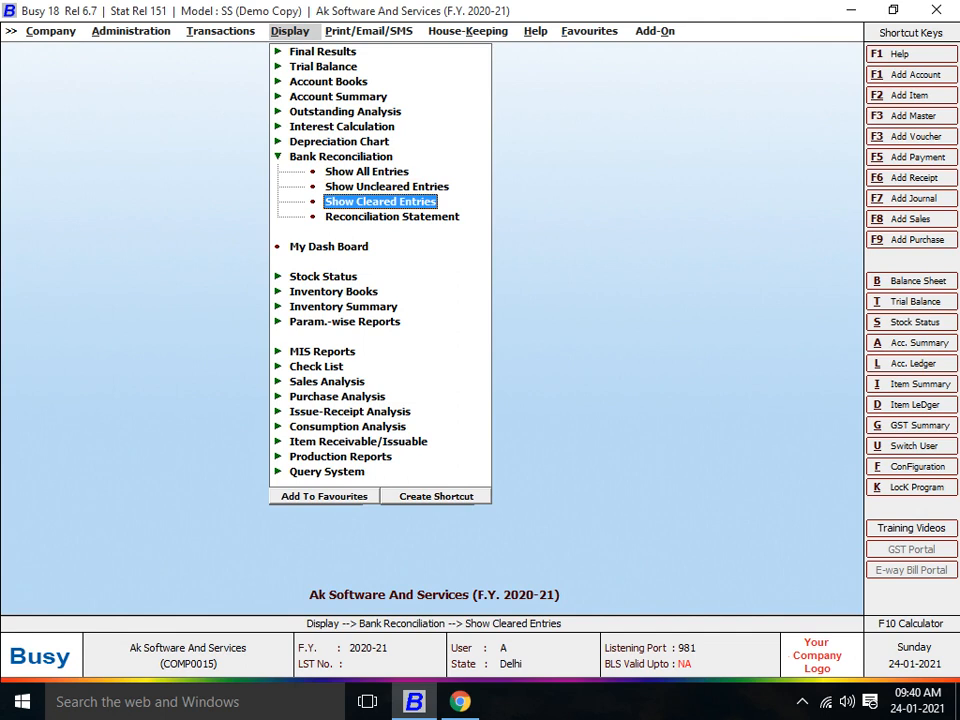
key(Down)
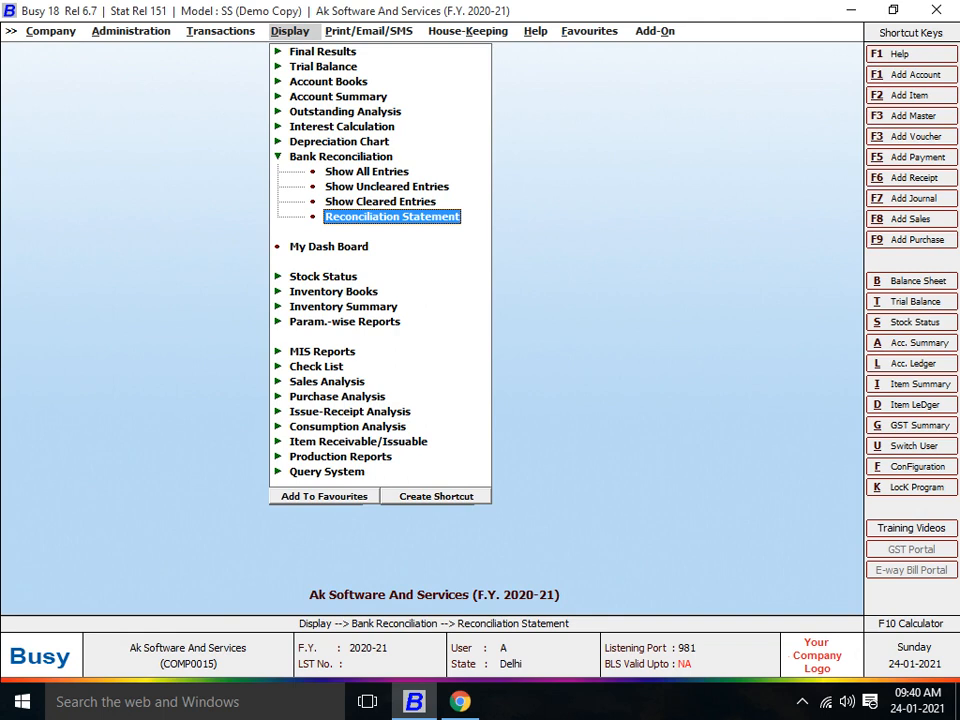
key(Up)
key(Up)
key(Up)
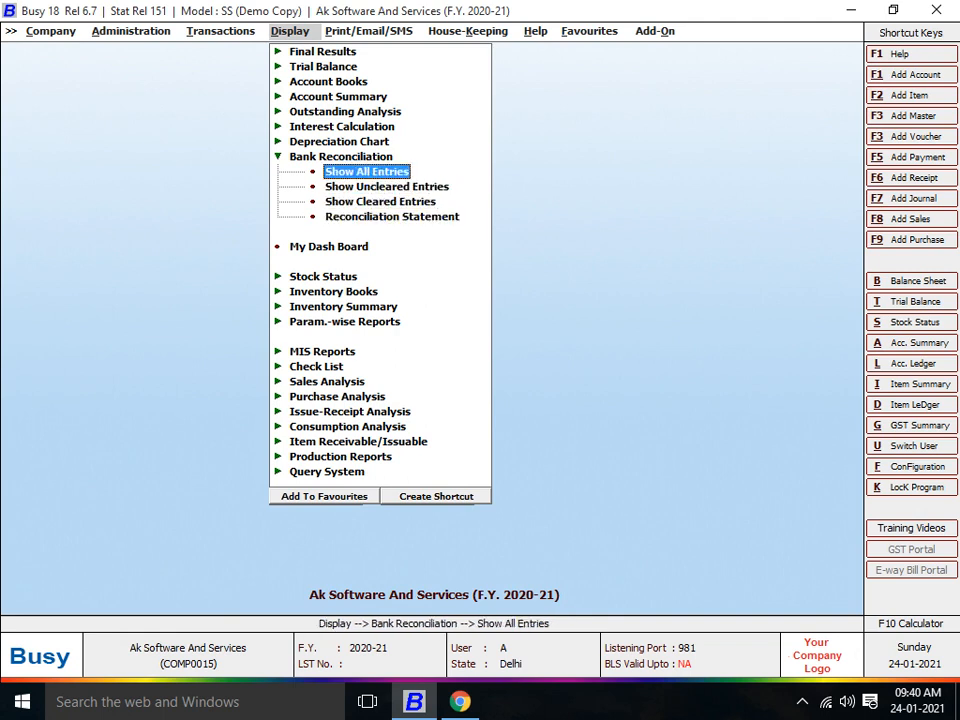
- Show all bank entries of ICICI BANK A/C from 01-04-2020 to 15-04-2020, by account name
key(Return)
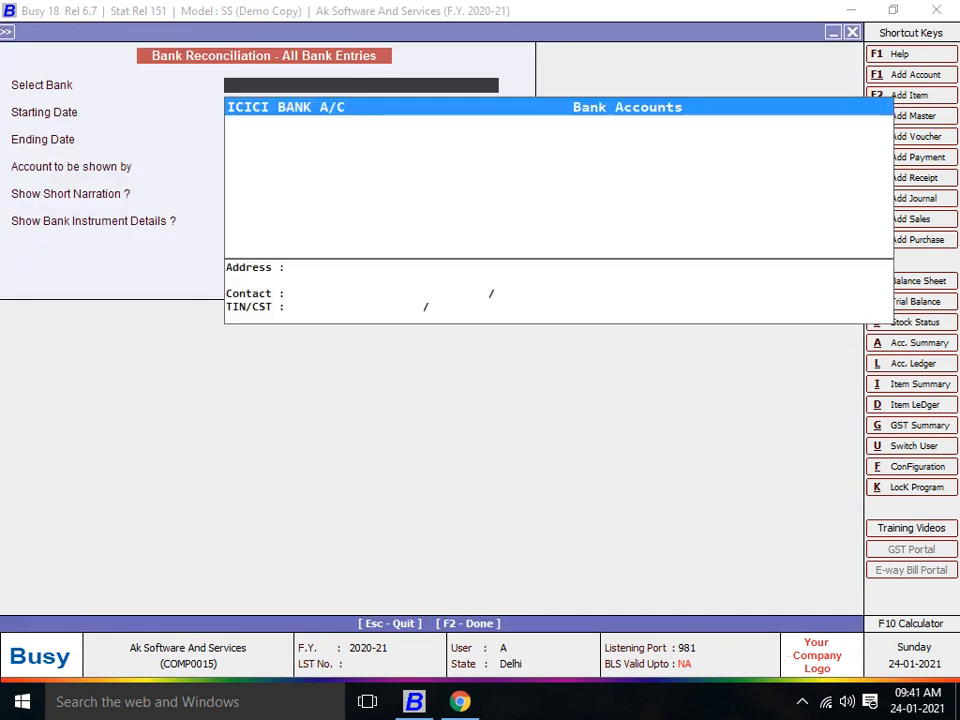
key(Return)
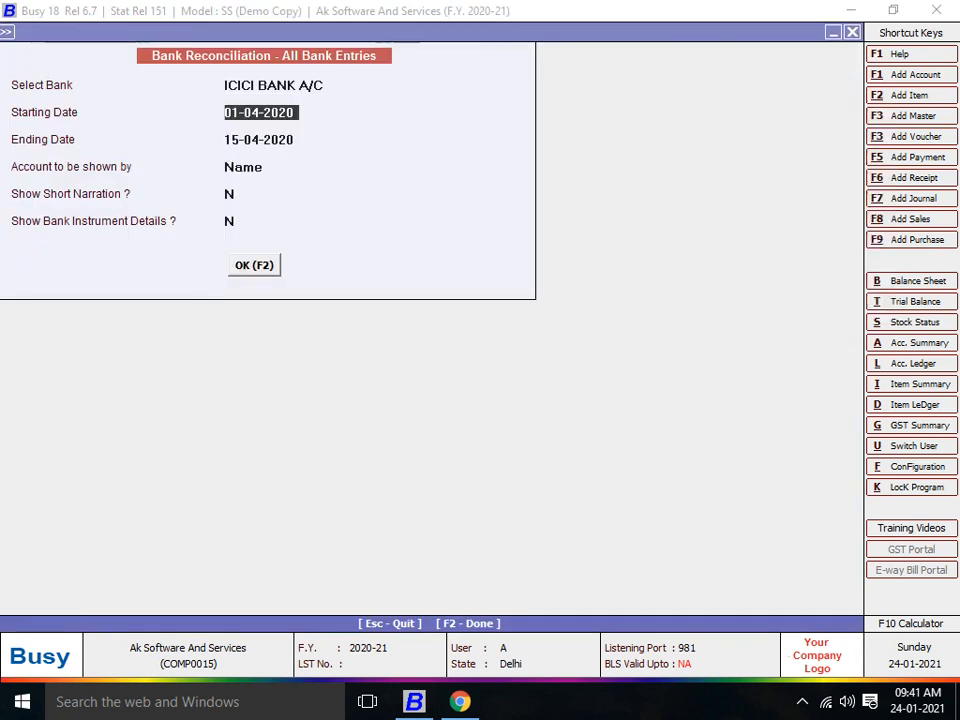
key(Return)
key(Return)
key(Return)
key(Return)
key(Return)
key(Return)
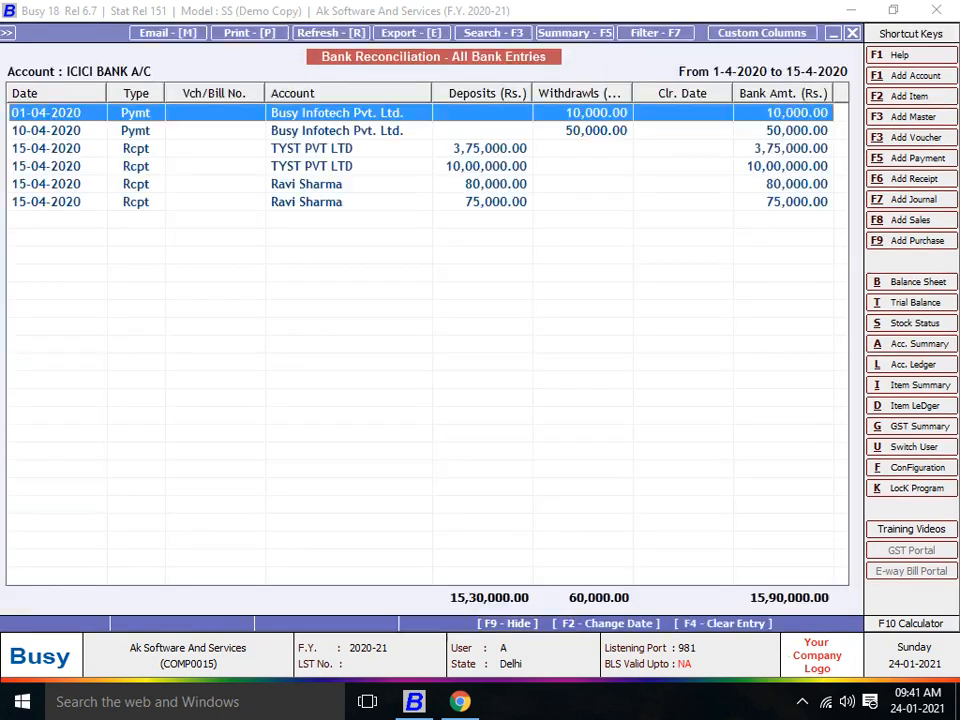
- Regenerate the ICICI BANK A/C report with Show Bank Instrument Details set to Y, and narrow the Vch/Bill No. column
key(Escape)
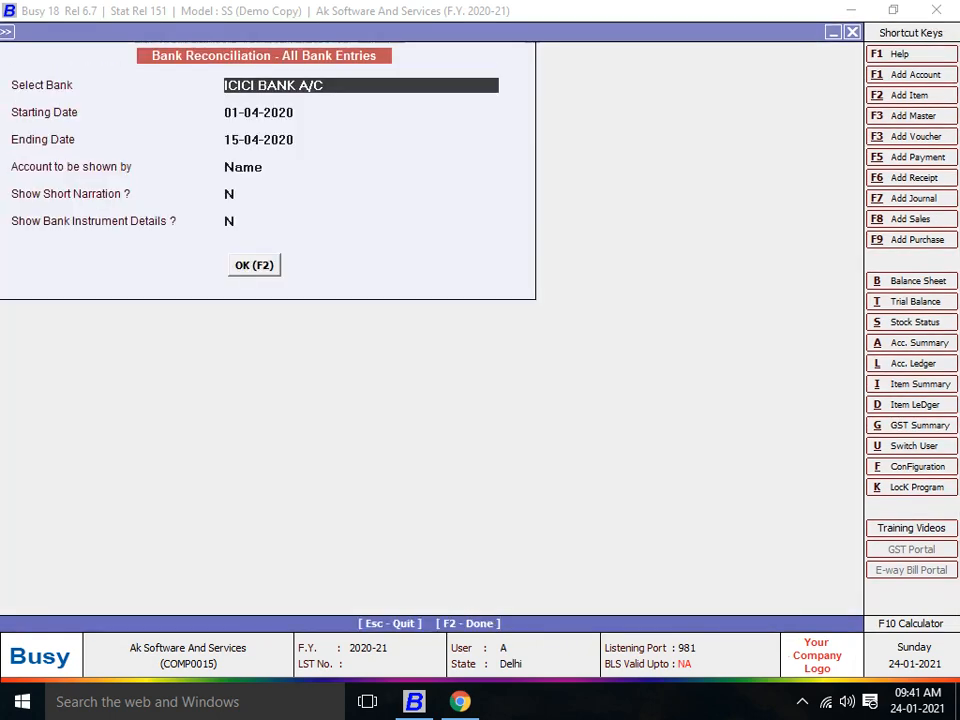
key(Return)
key(Return)
key(Return)
key(Return)
key(Return)
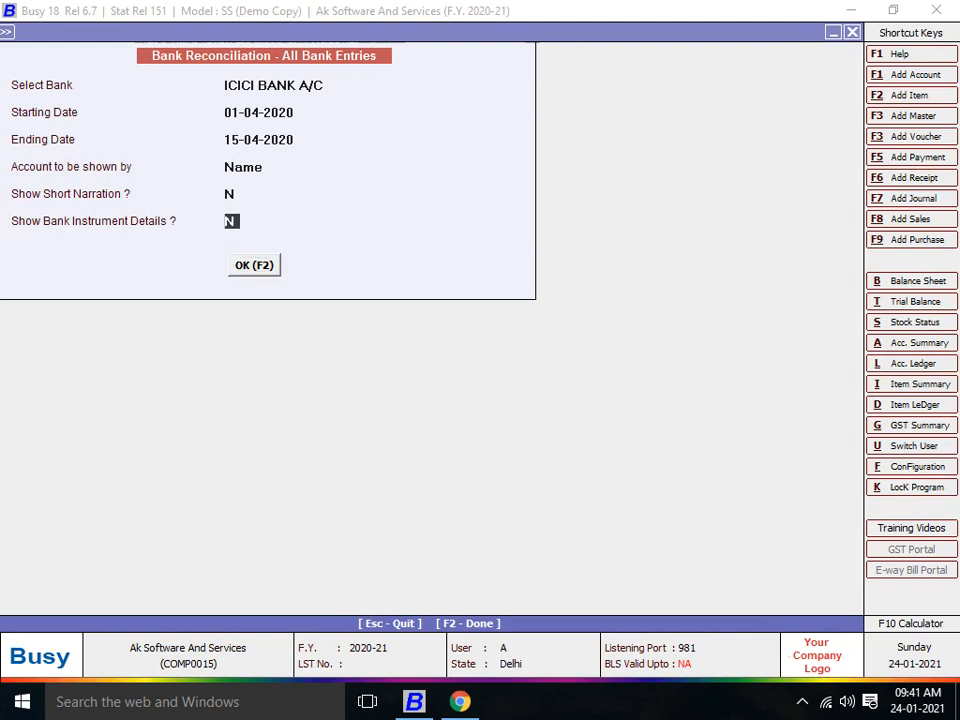
text(Y)
key(Return)
key(Return)
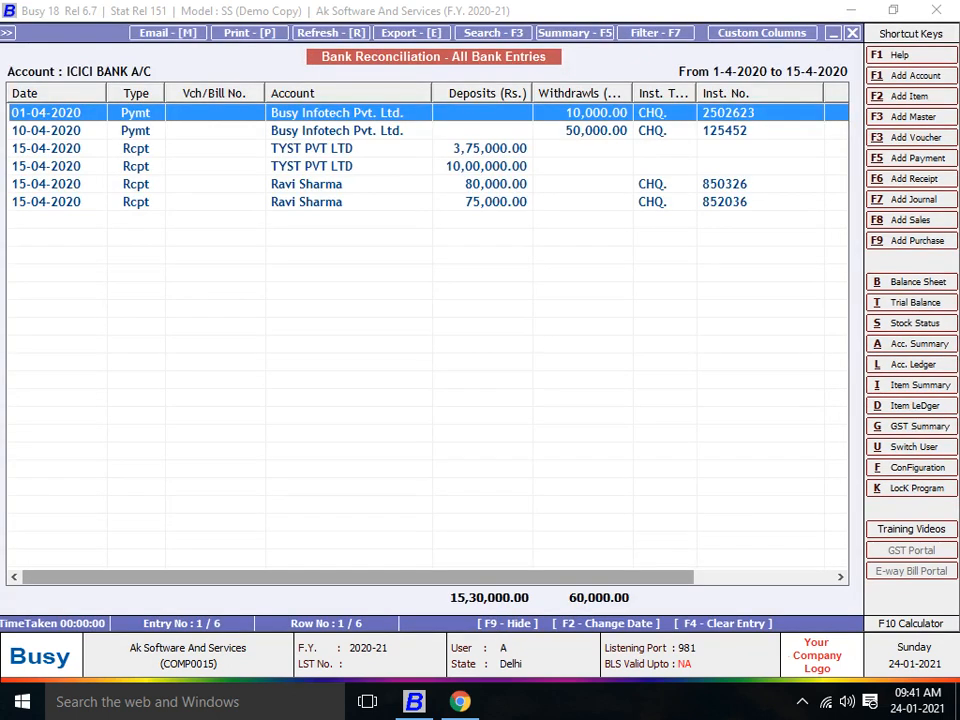
drag(265, 93, 195, 93)
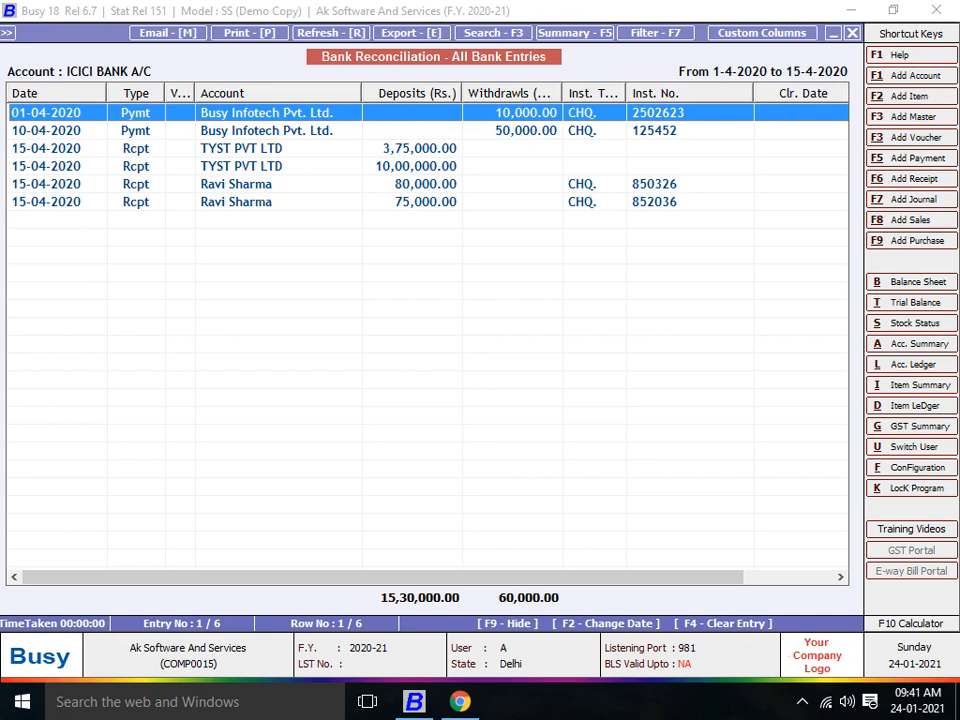
key(Down)
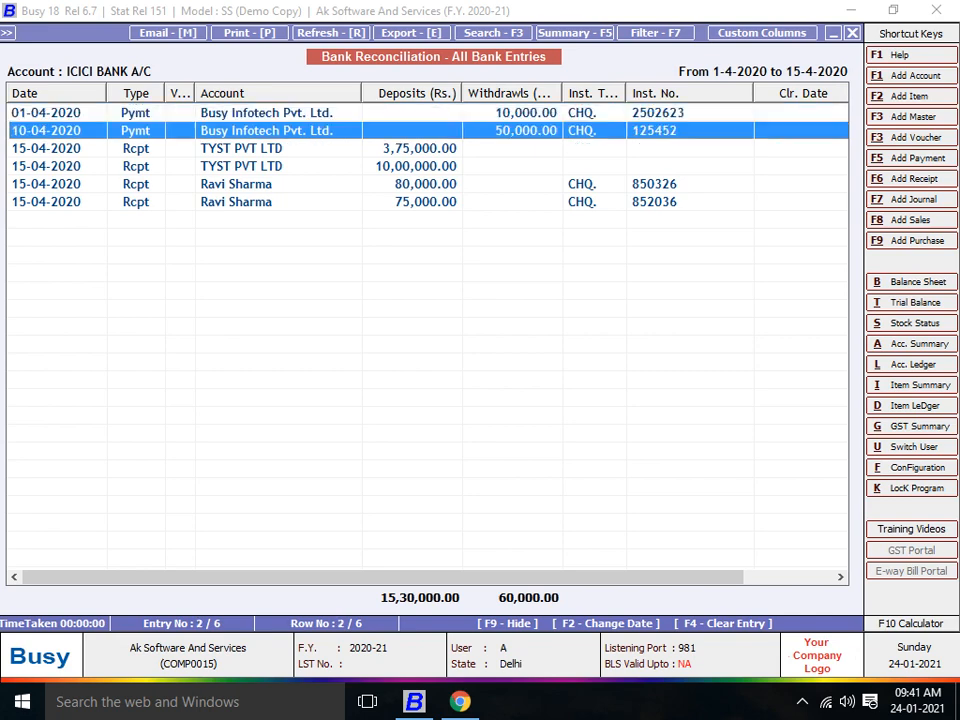
key(Up)
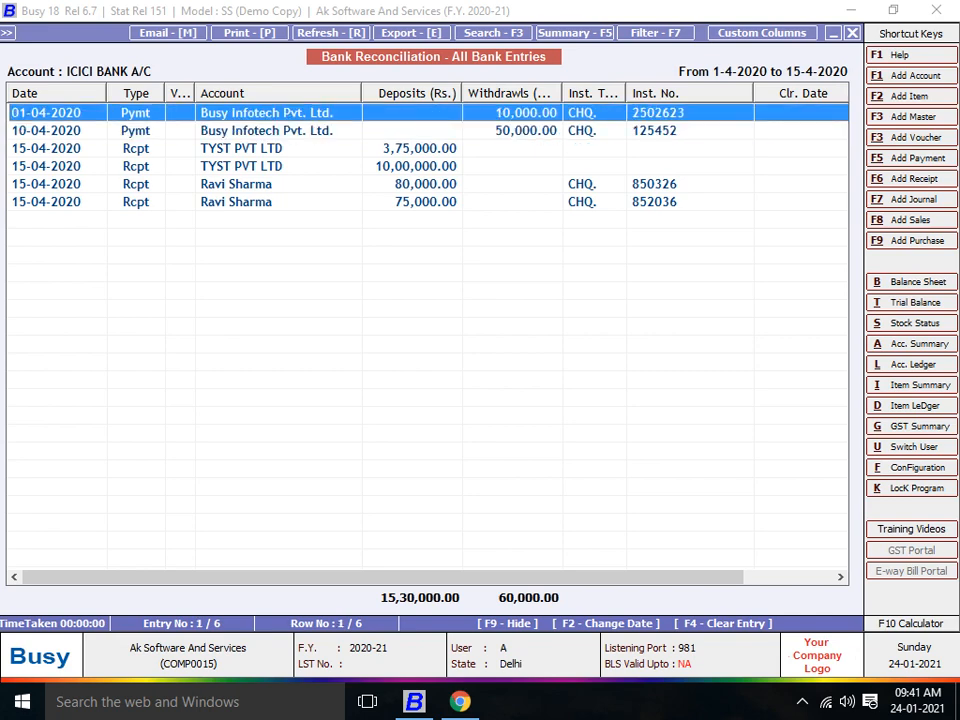
key(Down)
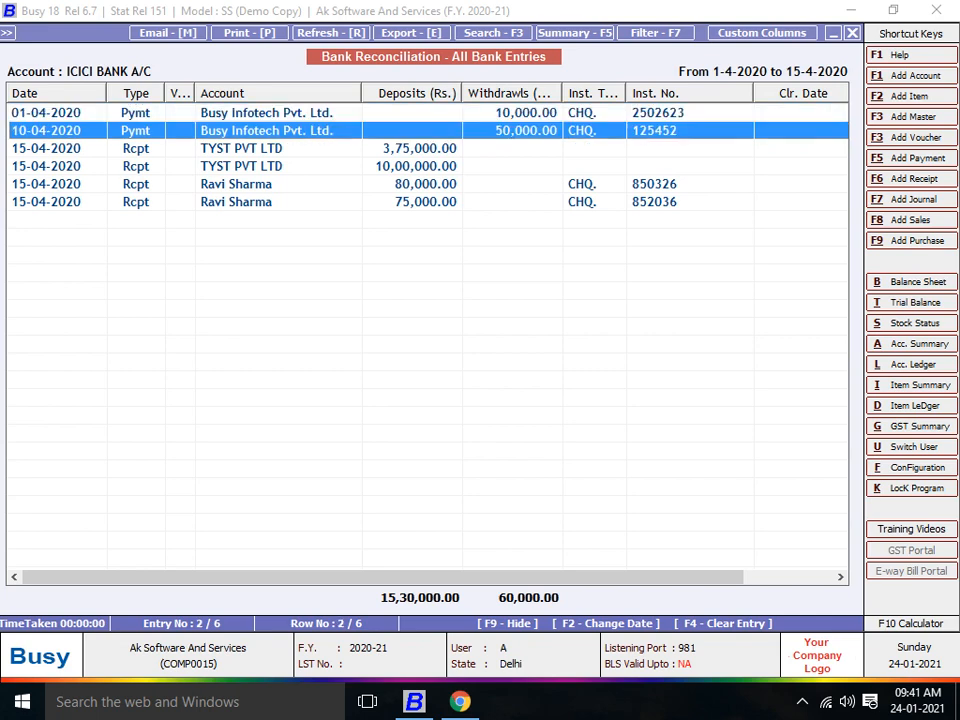
key(Up)
key(Down)
key(Up)
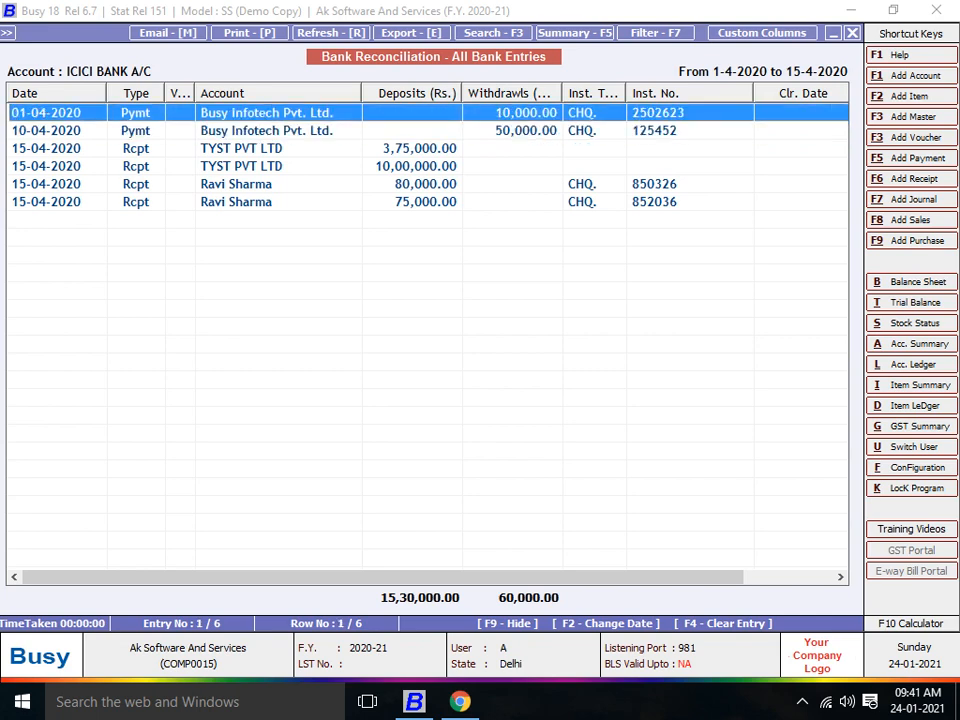
- Clear the full voucher of the 10,000.00 payment dated 01-04-2020 with clearing date 03-04-2020
key(Return)
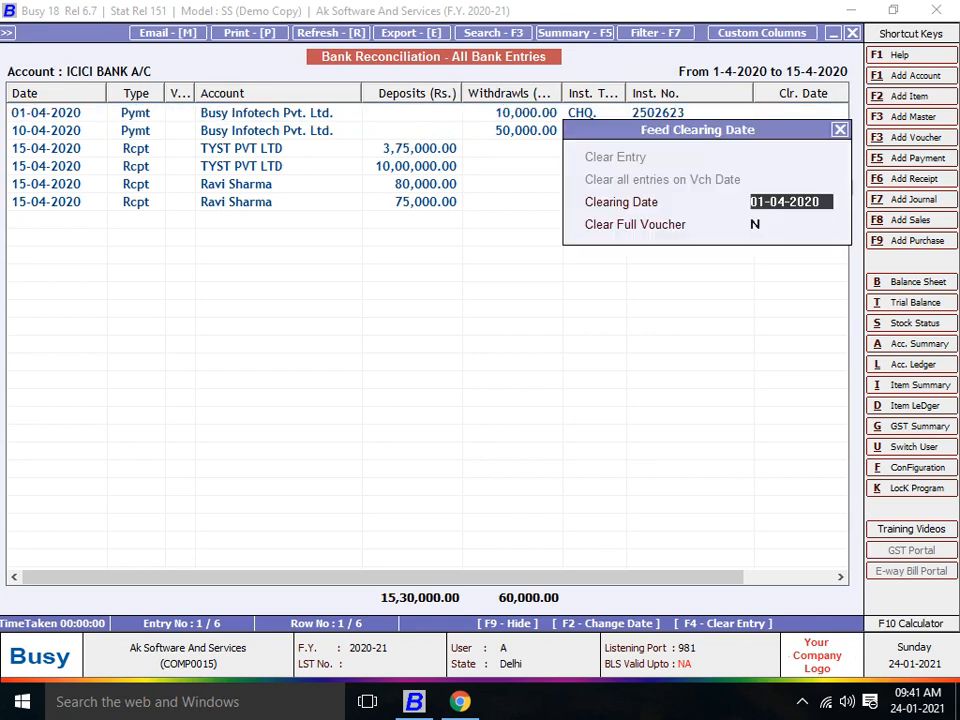
key(Return)
key(Up)
text(3)
key(Return)
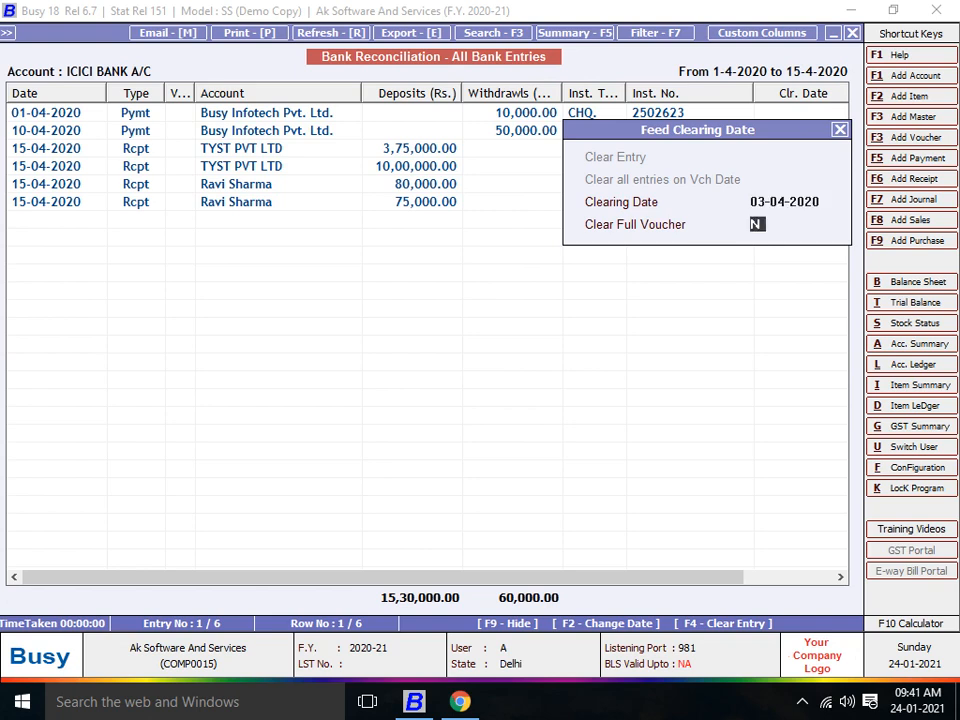
text(Y)
key(Return)
- Clear the full voucher of the 50,000.00 payment dated 10-04-2020 with clearing date 12-04-2020
key(Down)
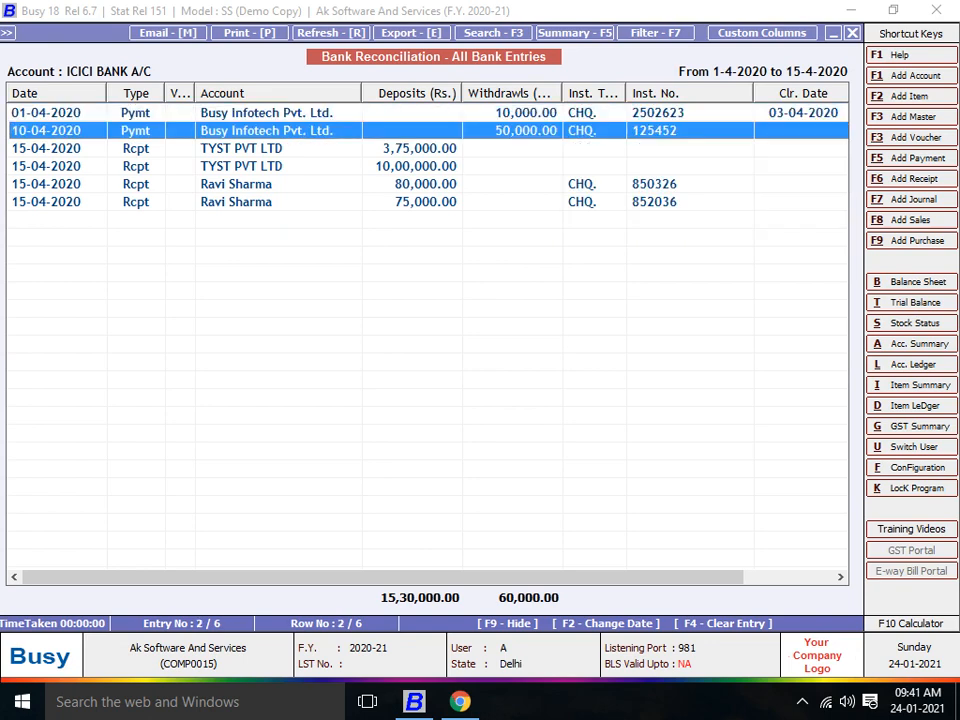
key(Return)
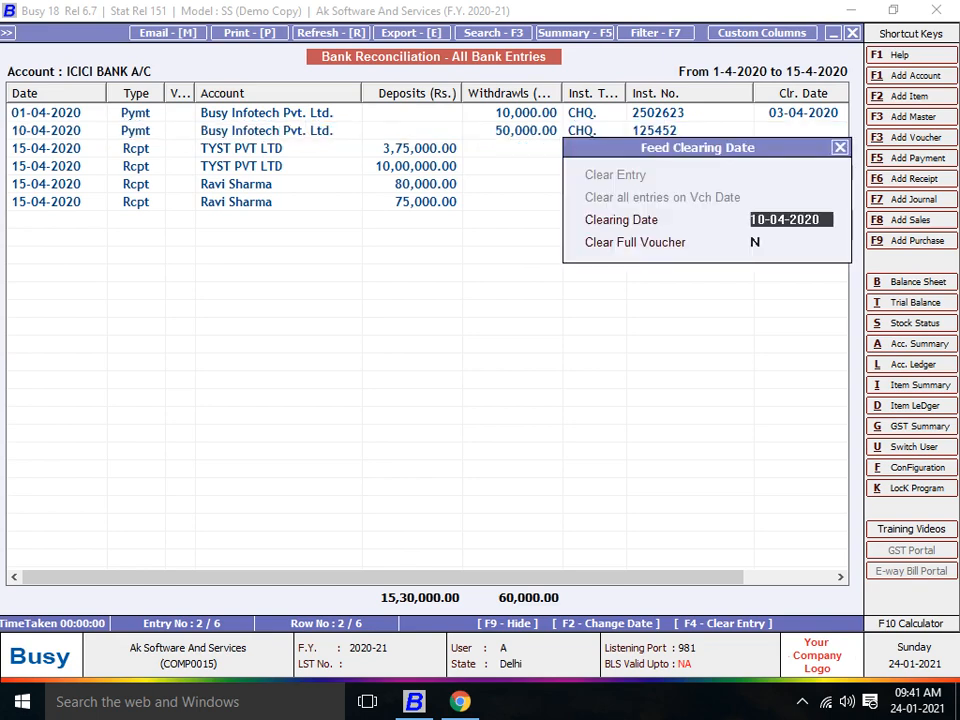
text(12)
key(Return)
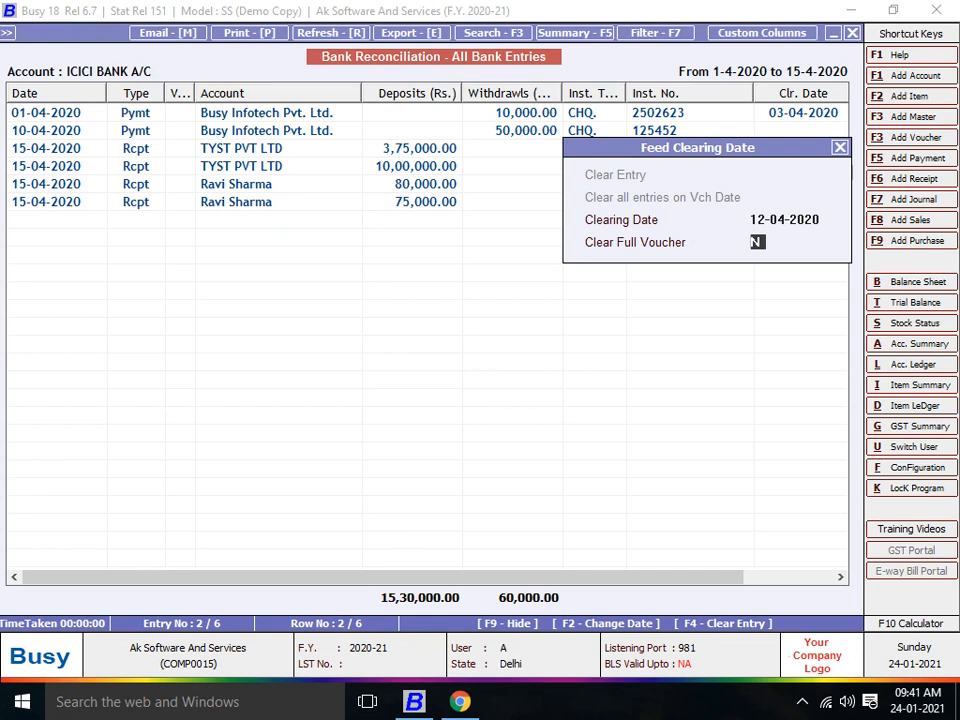
text(Y)
key(Return)
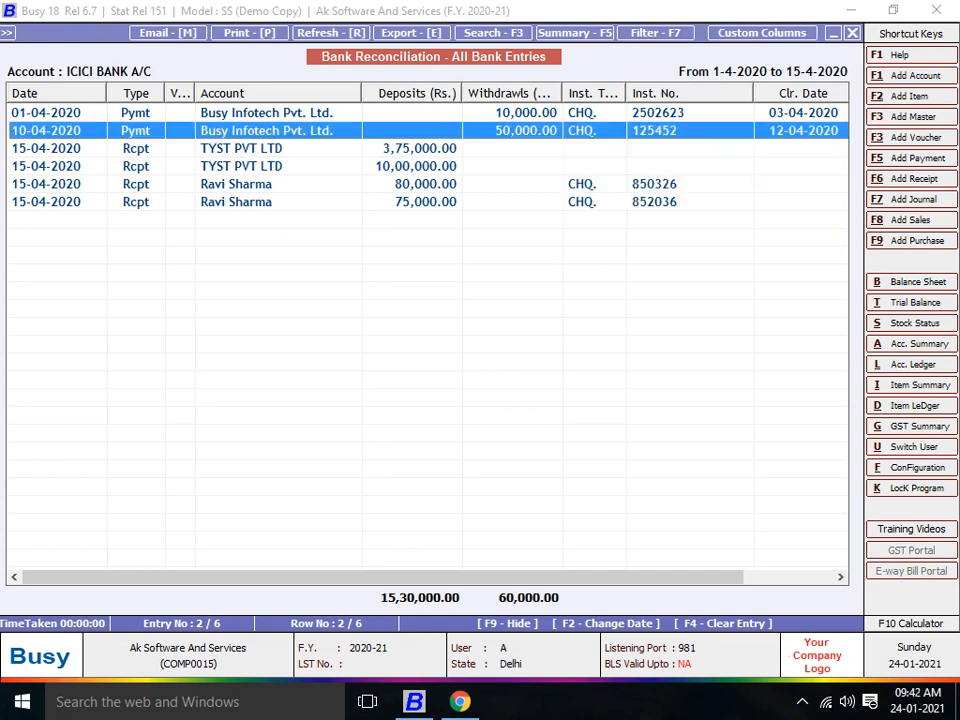
- Clear the full voucher of the 3,75,000.00 receipt from TYST PVT LTD with clearing date 18-04-2020
key(Down)
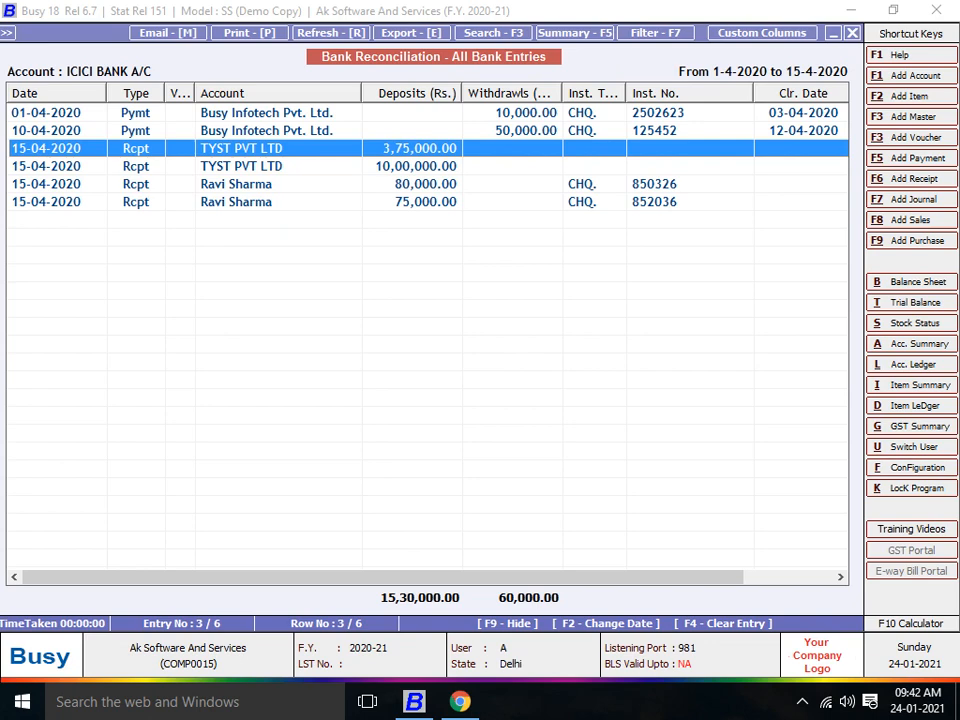
key(Return)
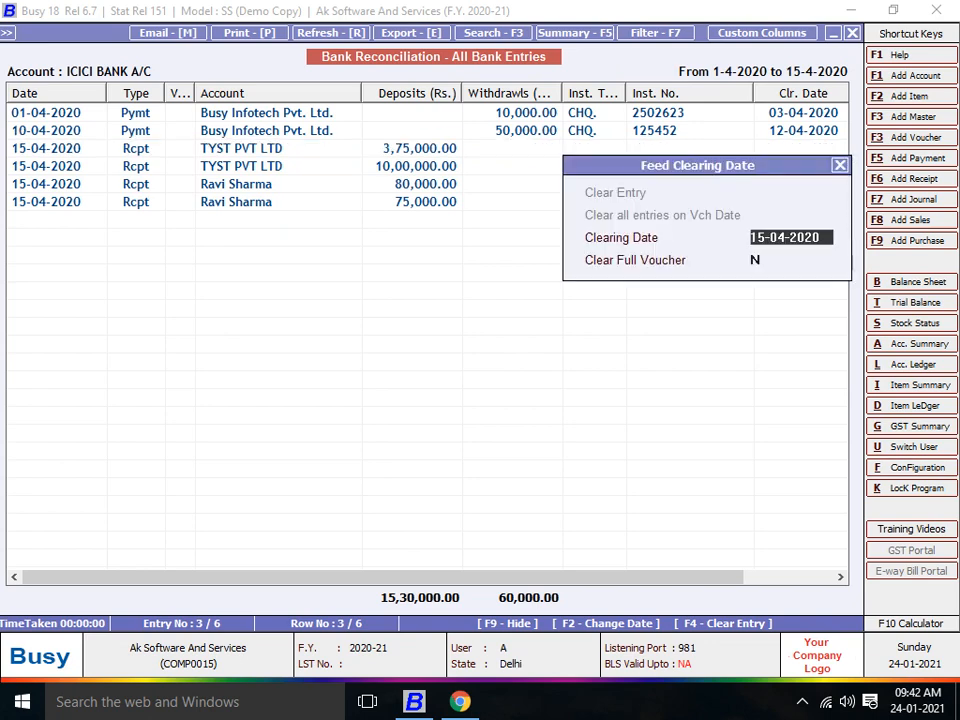
text(18)
key(Return)
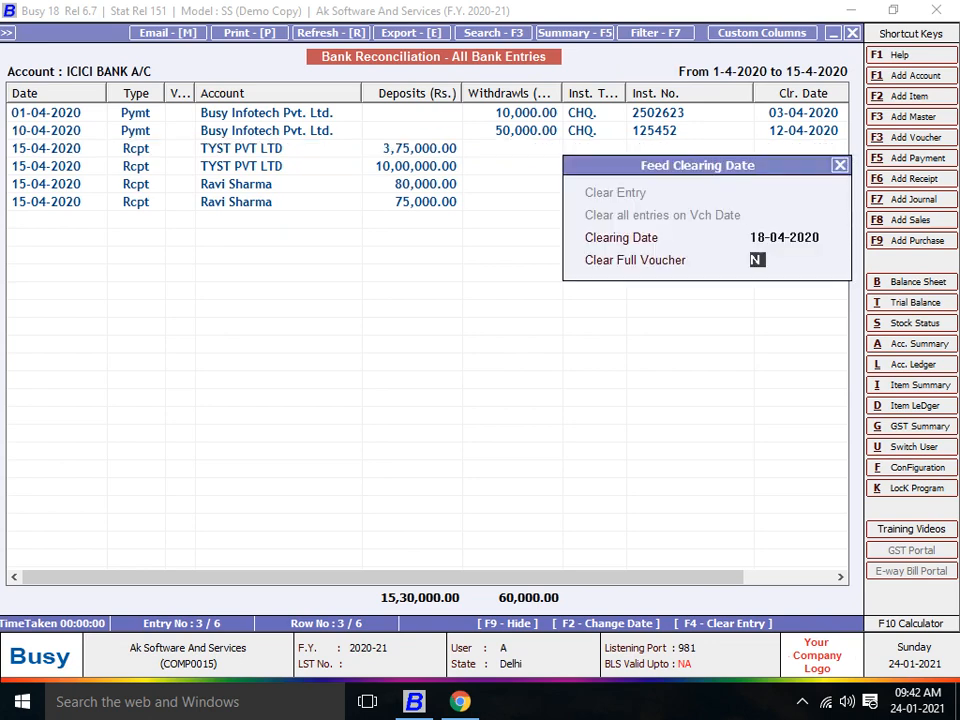
text(y)
key(Return)
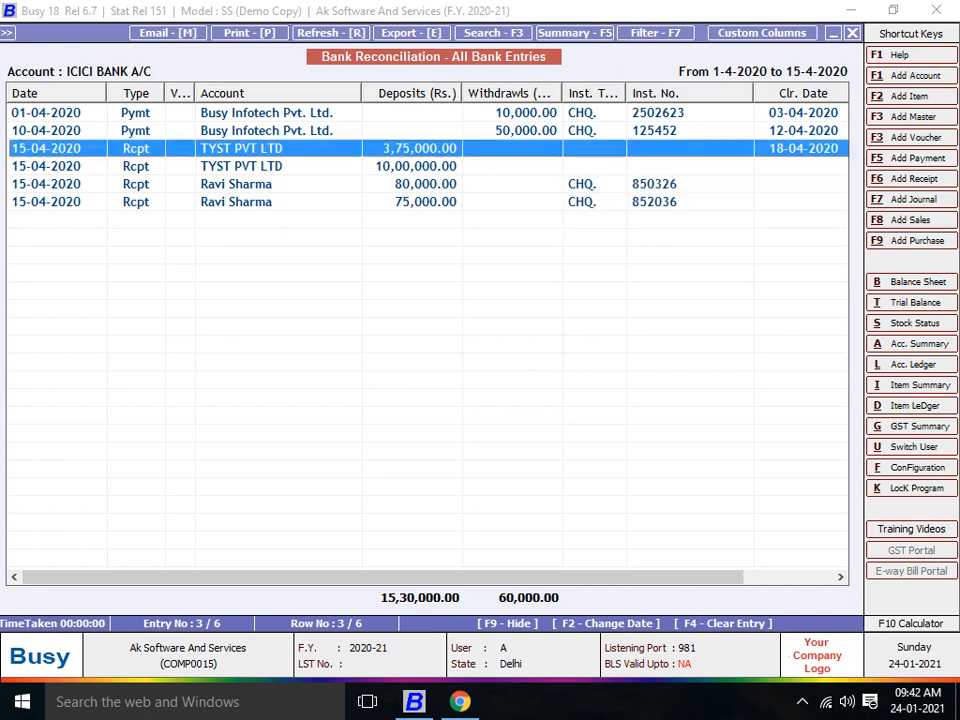
- Clear the full voucher of the 10,00,000.00 receipt from TYST PVT LTD with clearing date 19-04-2020
key(Down)
key(Return)
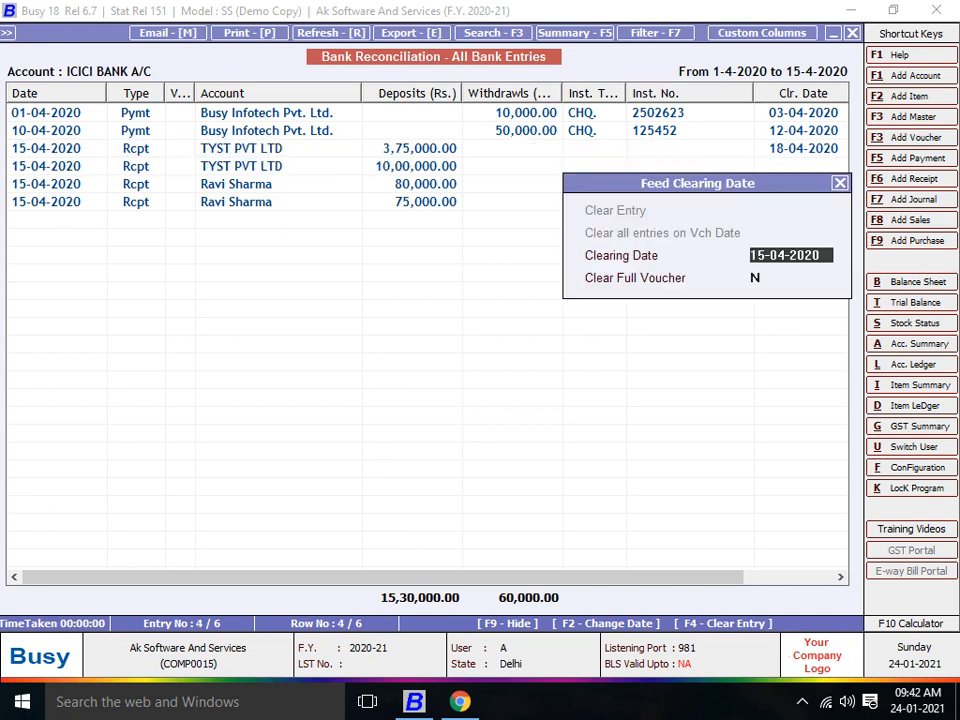
key(Return)
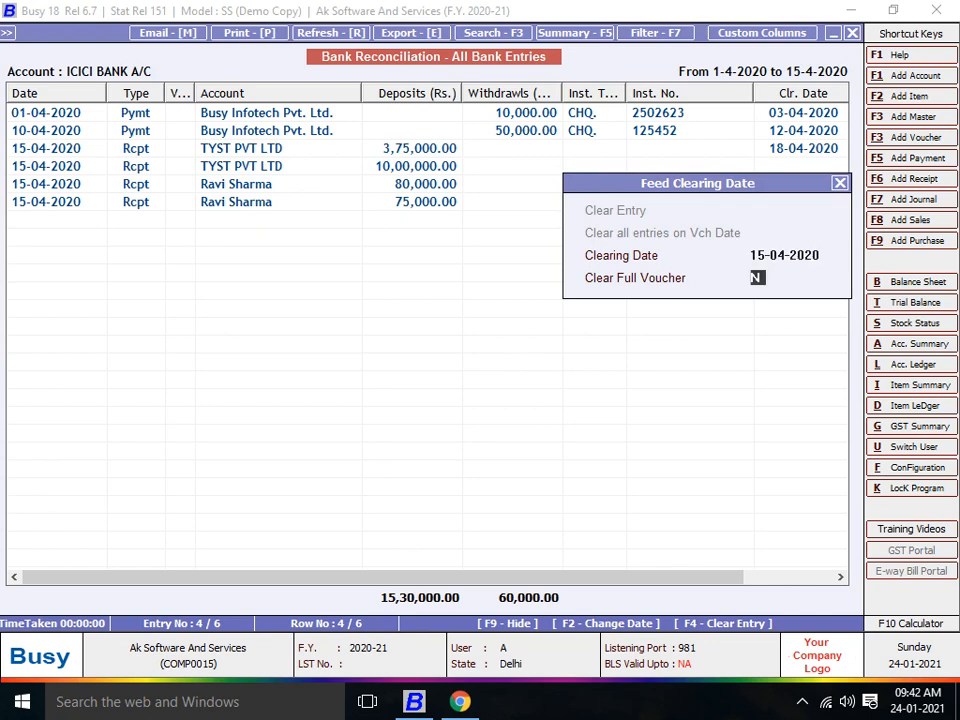
text(Y)
key(Return)
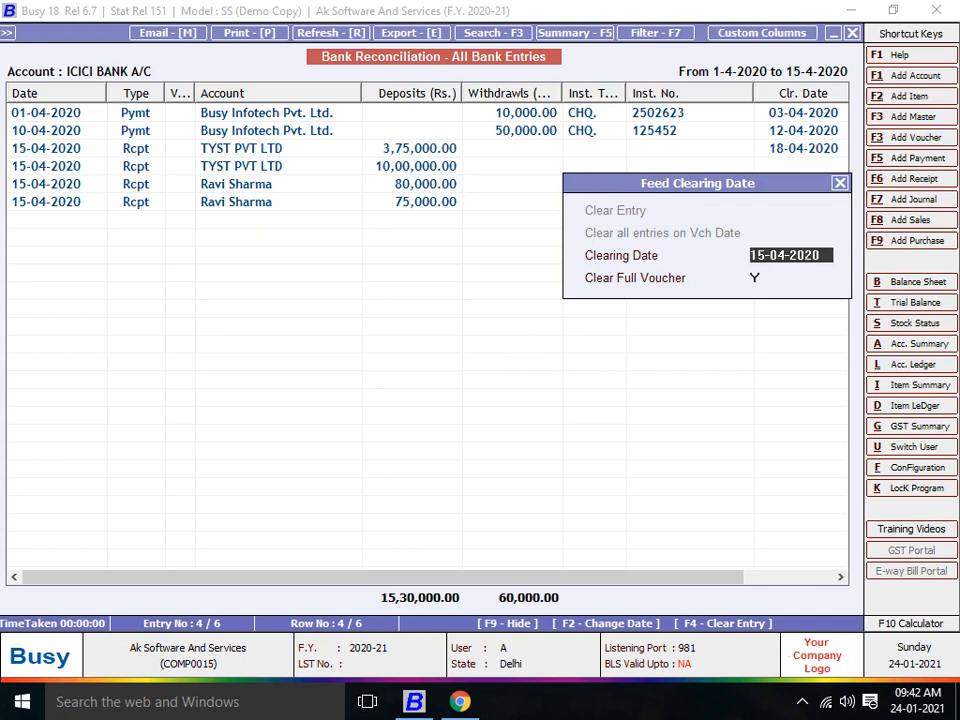
text(149)
key(BackSpace)
key(BackSpace)
text(9)
key(Return)
key(Return)
- Set the clearing date of the 80,000.00 cheque receipt to 19-04-2020 with Clear Full Voucher set to N
key(Down)
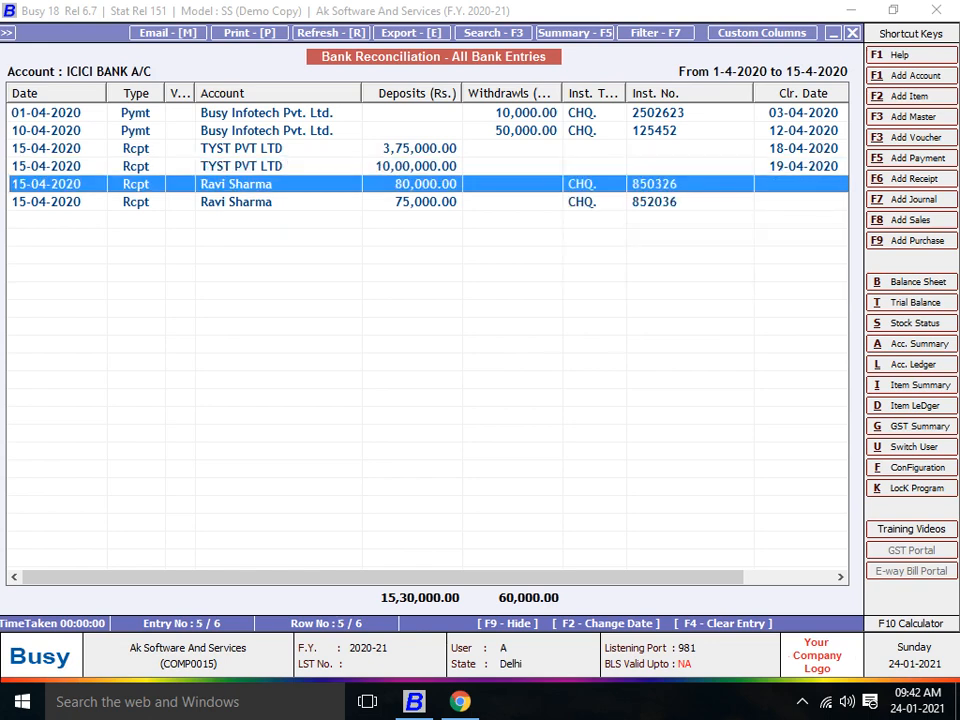
key(Return)
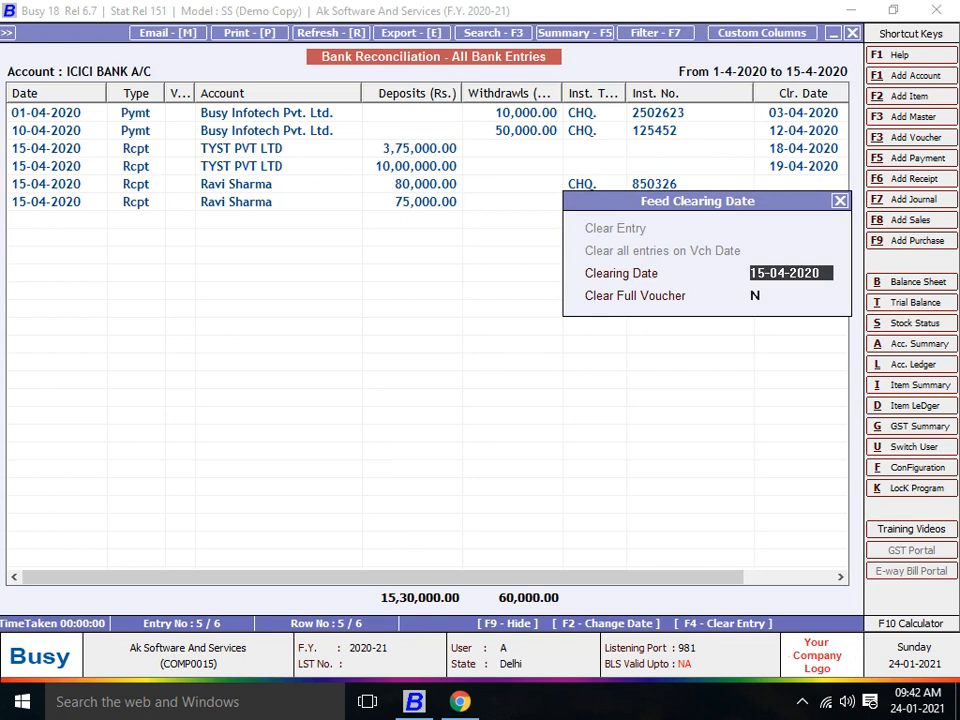
text(19)
key(Return)
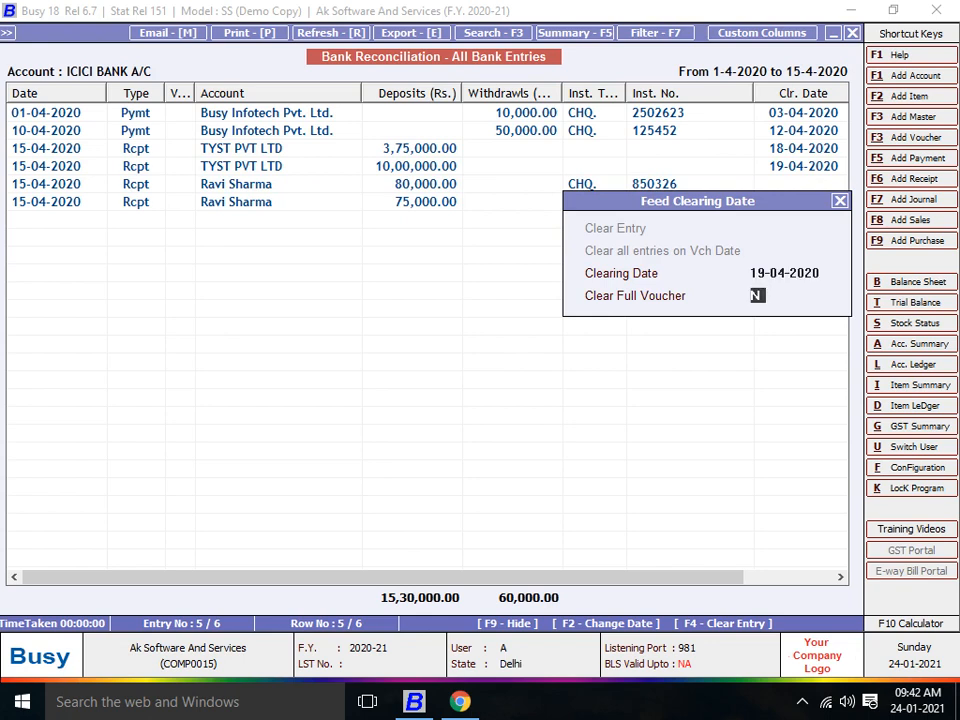
key(Return)
key(Down)
key(Up)
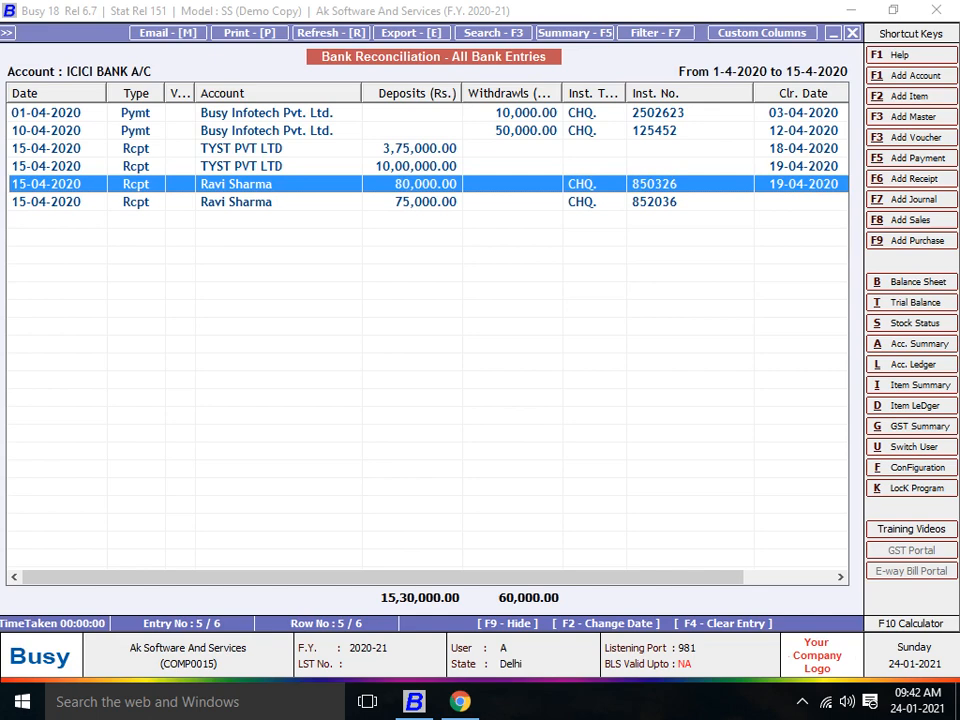
- Close the all-entries report and view the Uncleared Bank Entries report for ICICI BANK A/C from 01-04-2020 to 15-04-2020
key(Down)
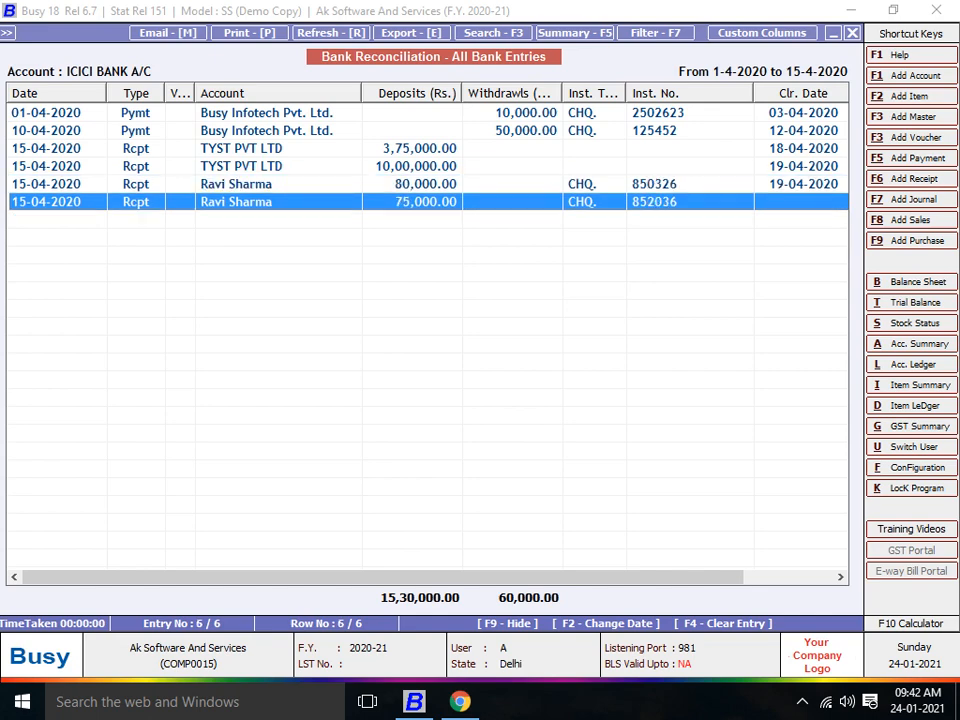
key(Escape)
key(Escape)
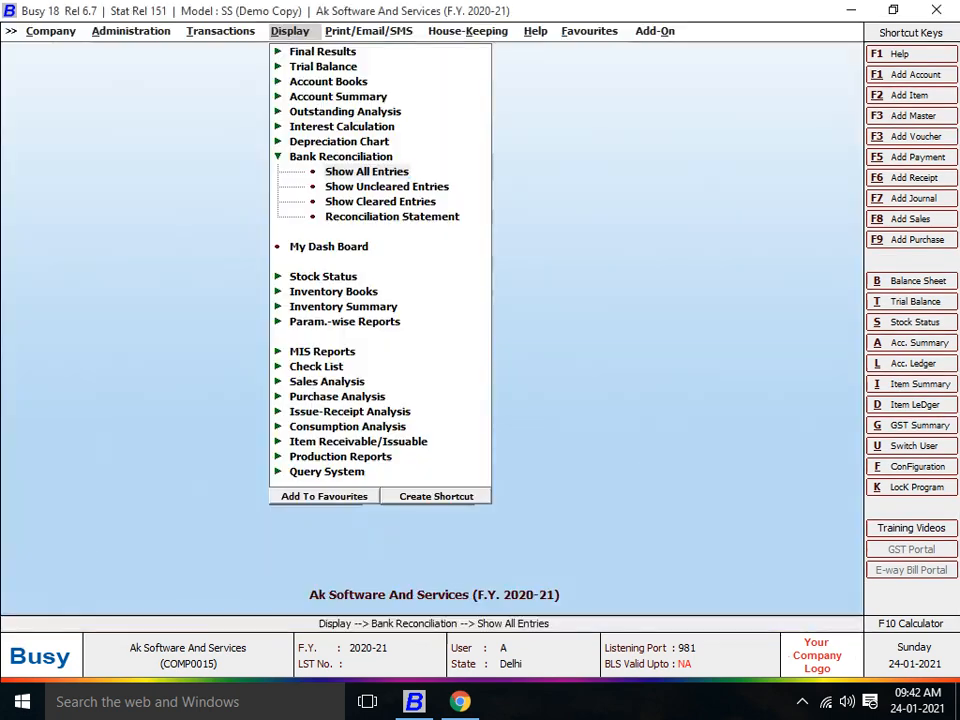
key(Down)
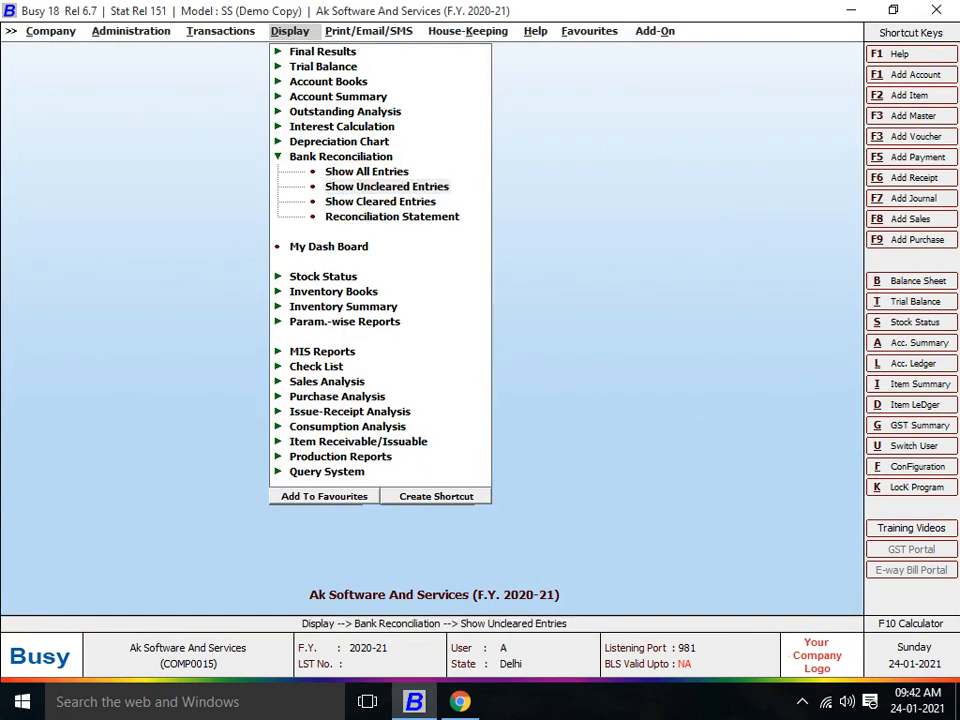
key(Return)
key(Return)
key(Return)
key(Return)
key(Return)
key(Return)
key(Return)
key(Return)
key(Return)
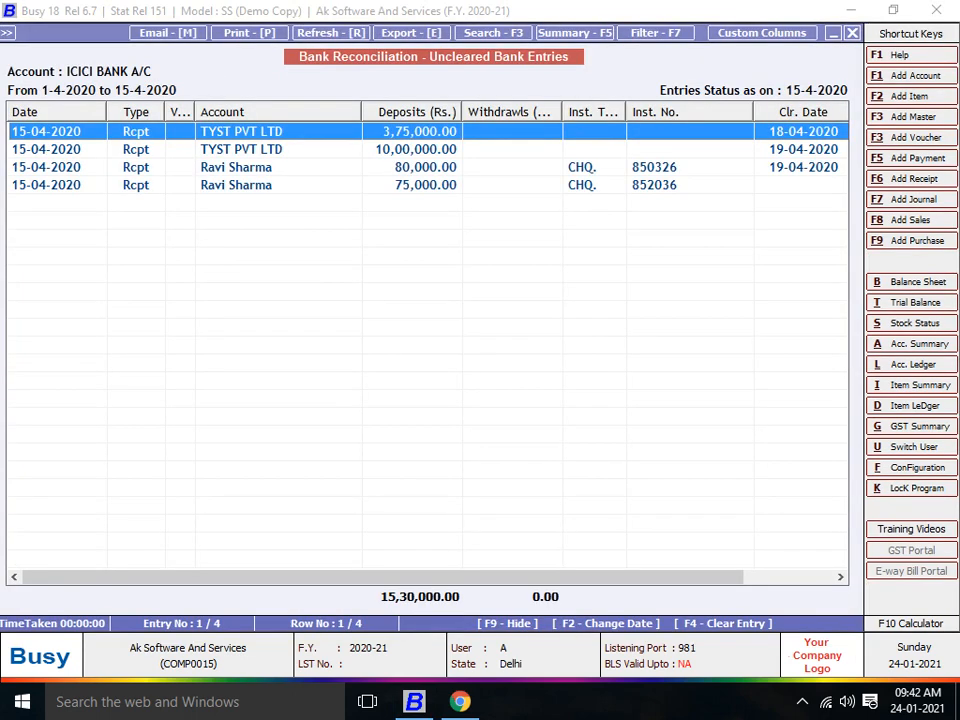
key(Escape)
key(Escape)
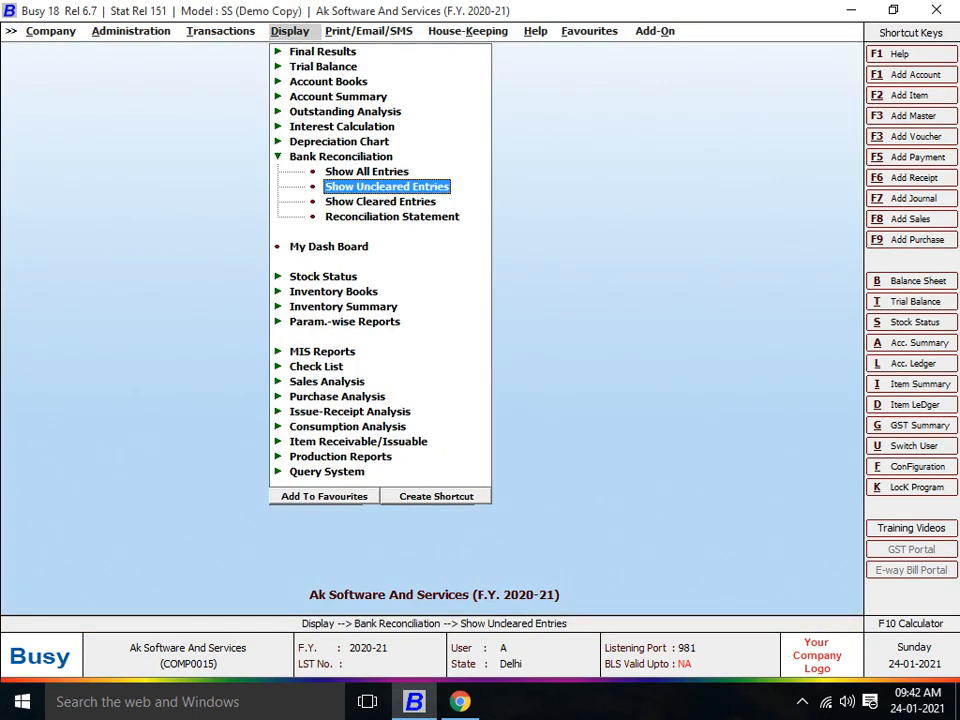
- Regenerate the ICICI BANK A/C uncleared entries report with status as on 15-04-2020 and bank instrument details shown
key(Return)
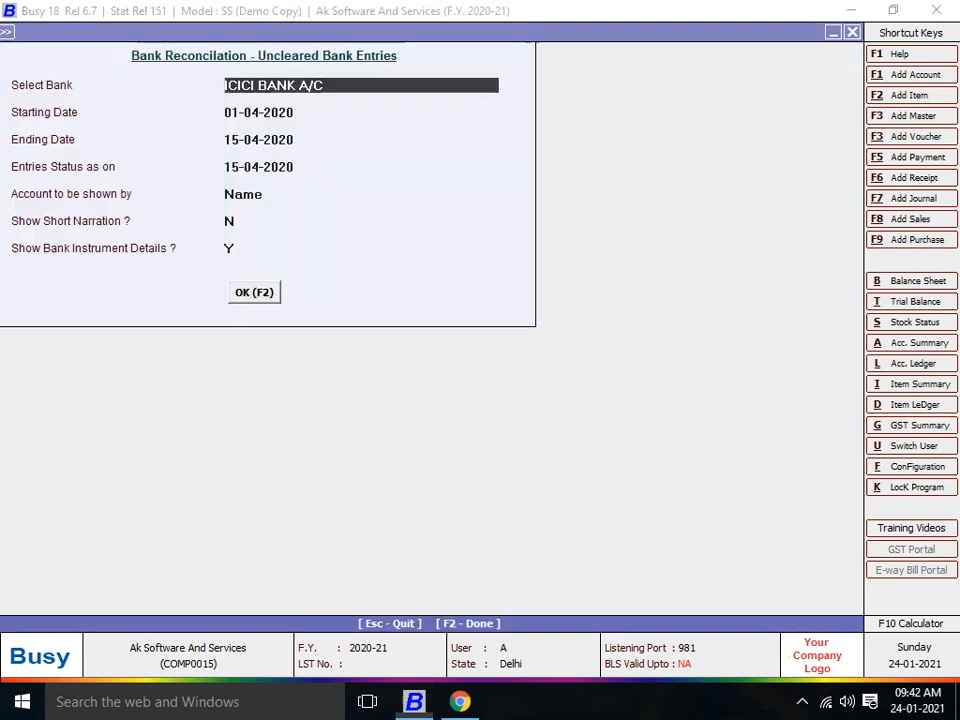
key(Return)
key(Return)
key(Return)
key(Return)
key(Return)
key(Return)
key(Return)
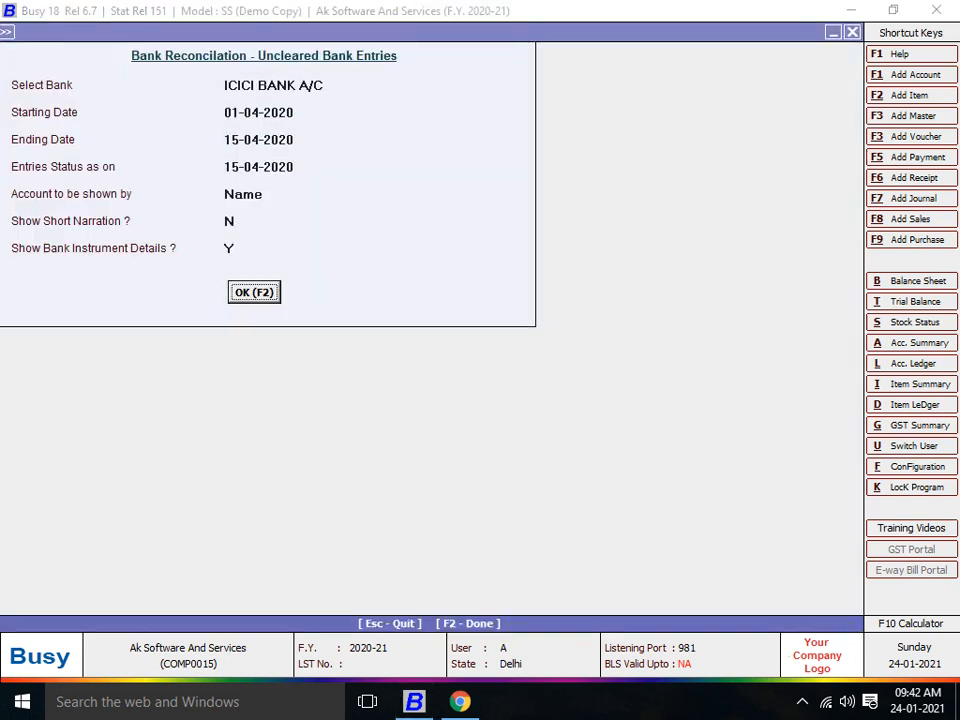
key(Return)
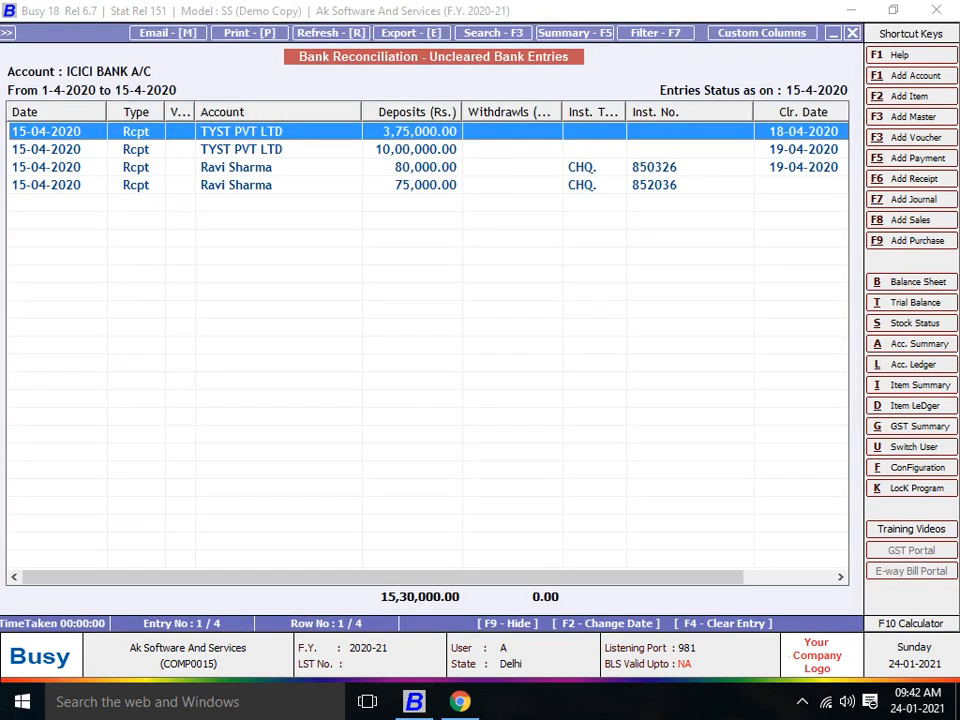
- Go through the receipts listed in the uncleared entries report and close it
key(Down)
key(Down)
key(Down)
key(Up)
key(Up)
key(Up)
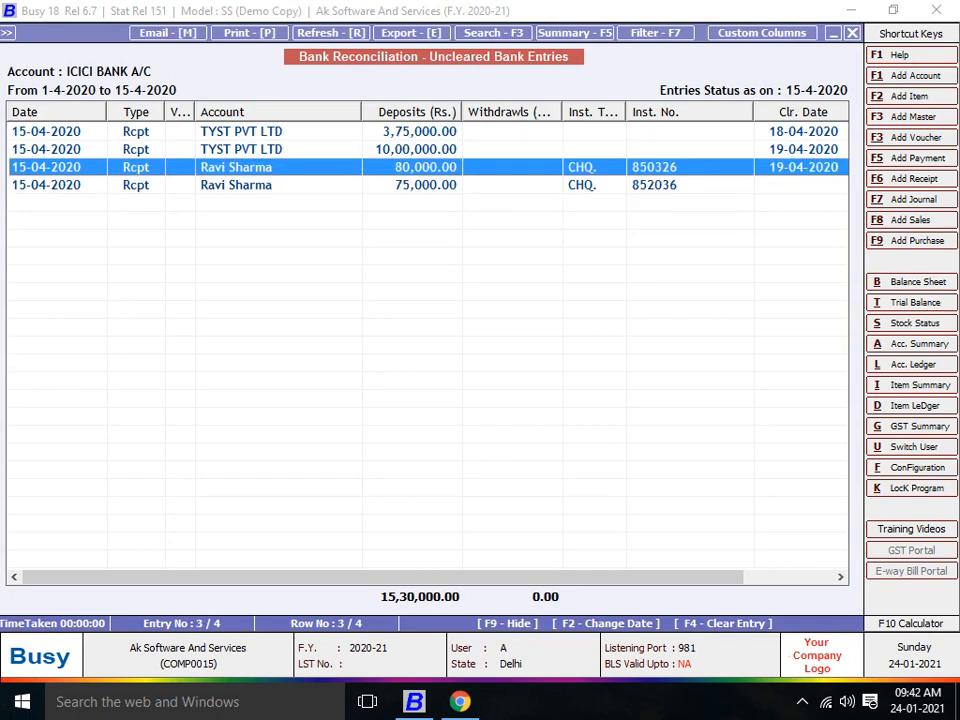
key(Escape)
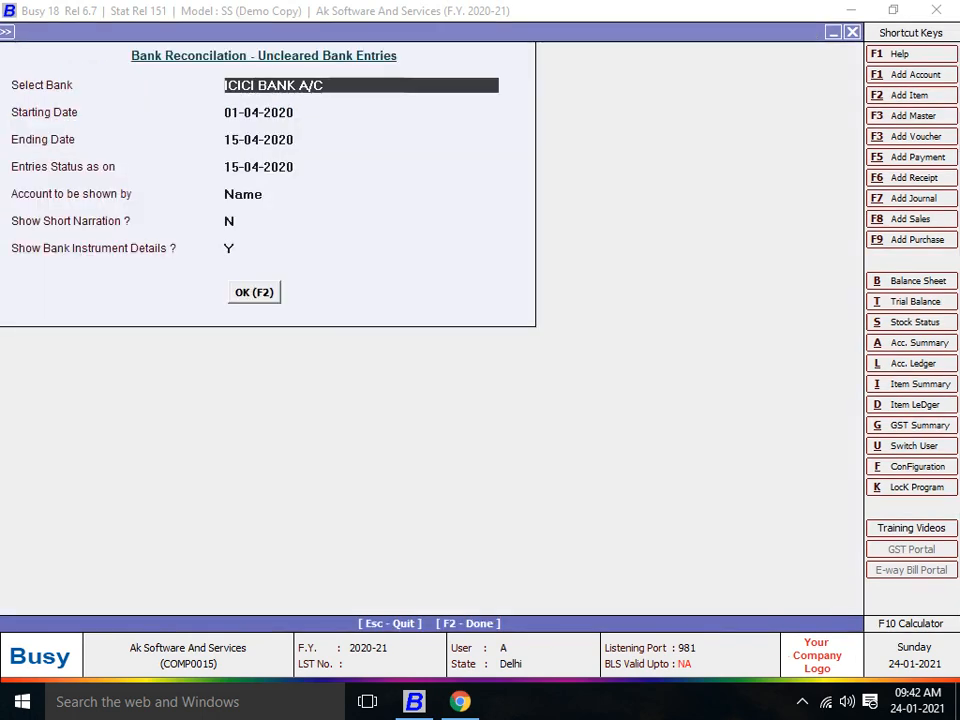
key(Escape)
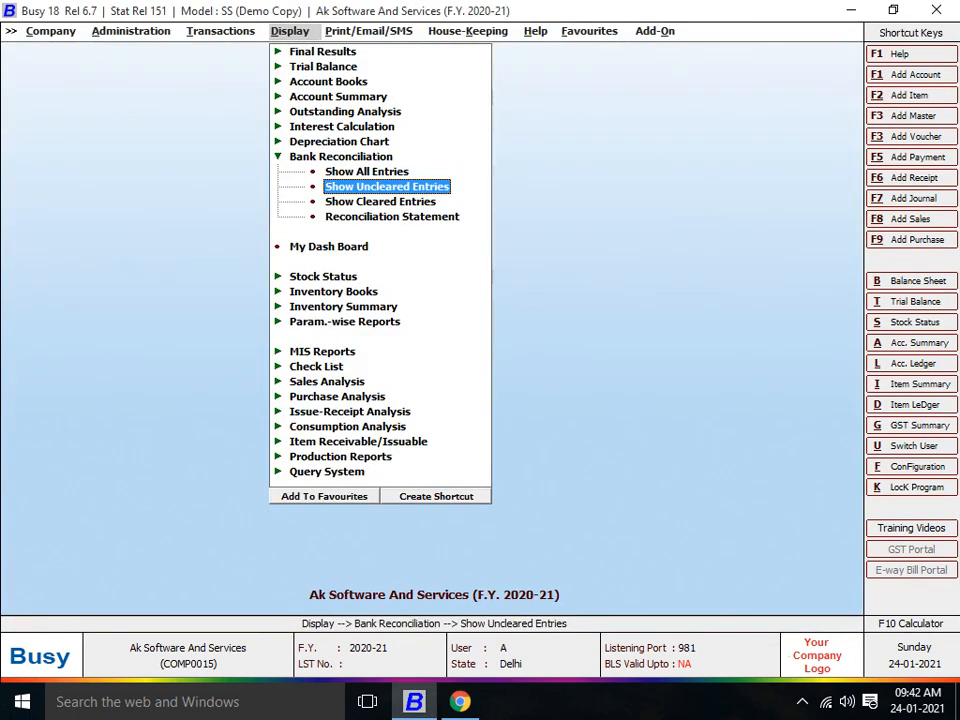
- Review the Cleared Bank Entries report of ICICI BANK A/C from 01-04-2020 to 15-04-2020, with bank instrument details shown
key(Down)
key(Return)
key(Return)
key(Return)
key(Return)
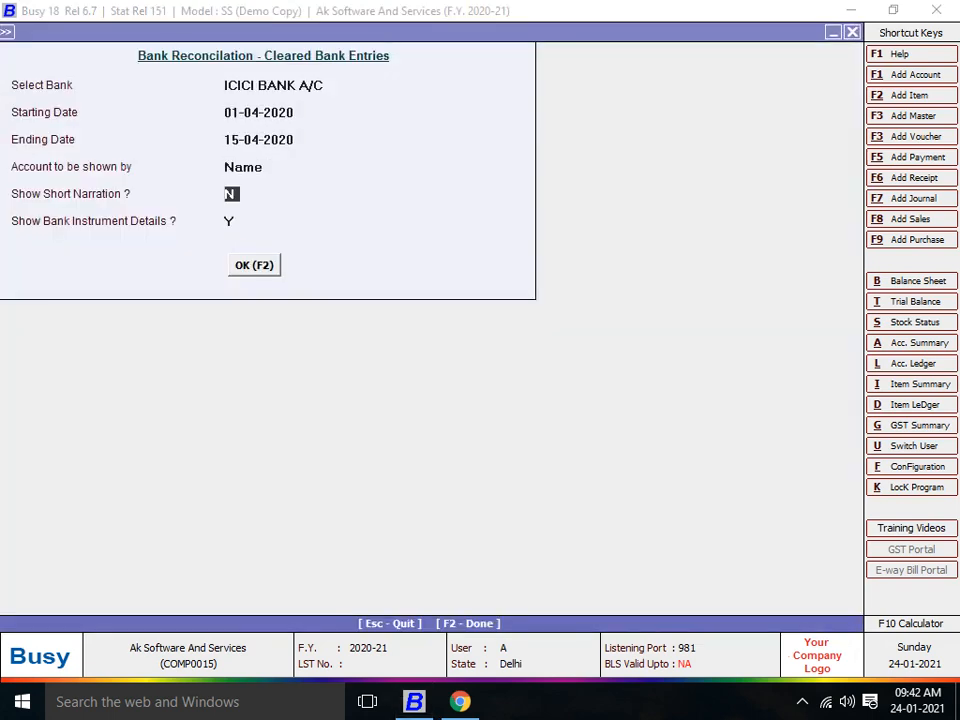
key(Return)
key(Return)
key(Return)
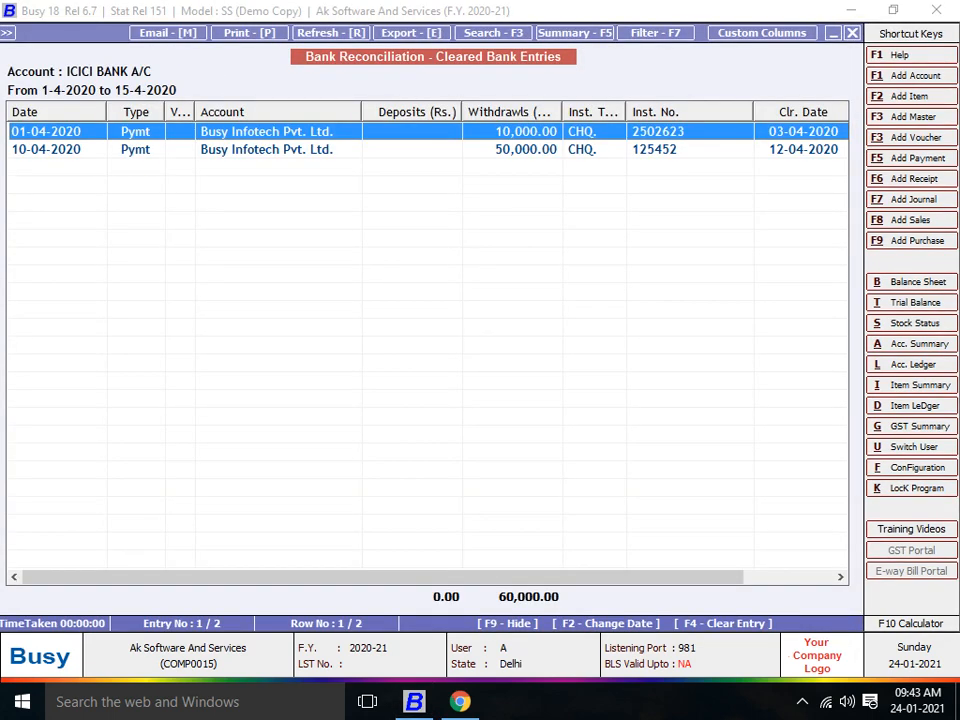
key(Down)
key(Up)
key(Escape)
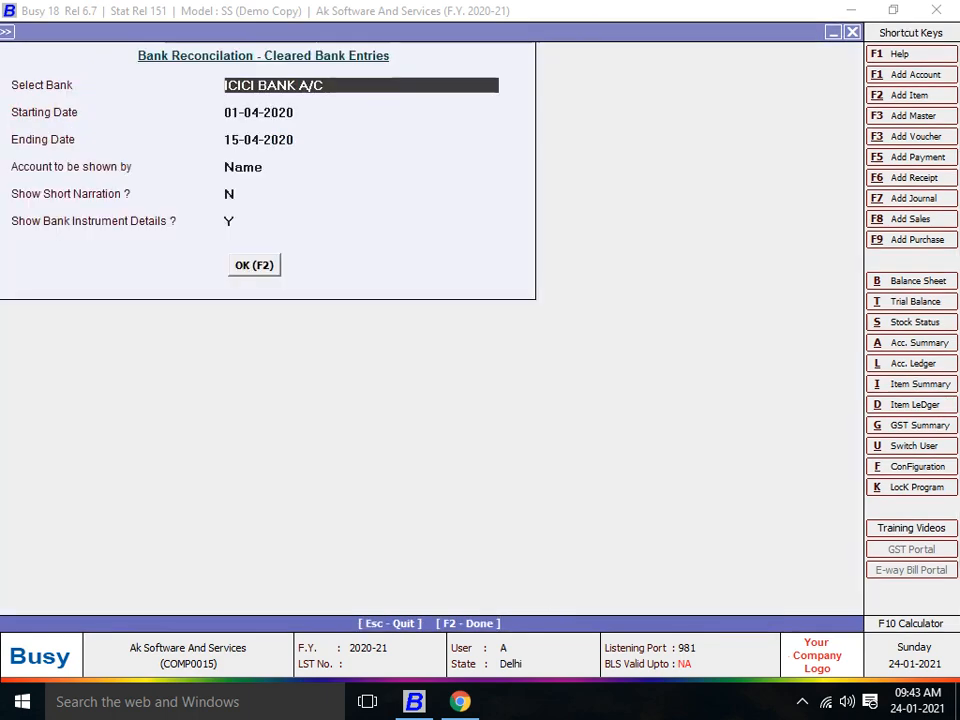
- Generate the All Bank Entries report for ICICI BANK A/C from 01-04-2020 to 15-04-2020 with bank instrument details shown
key(Escape)
key(Up)
key(Up)
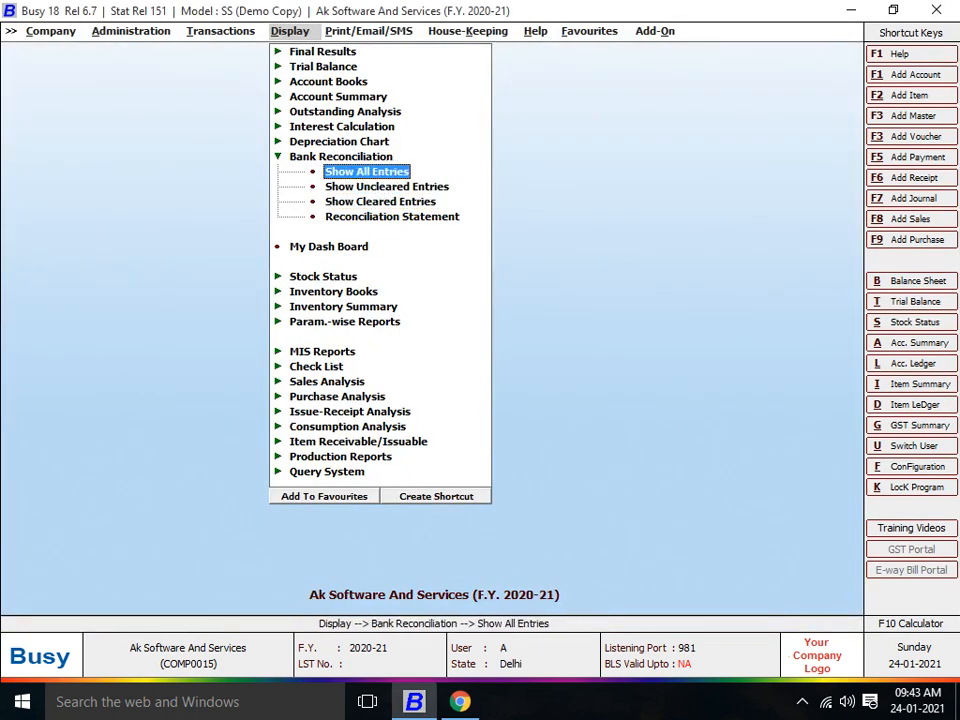
key(Return)
key(Return)
key(Return)
key(Return)
key(Return)
key(Return)
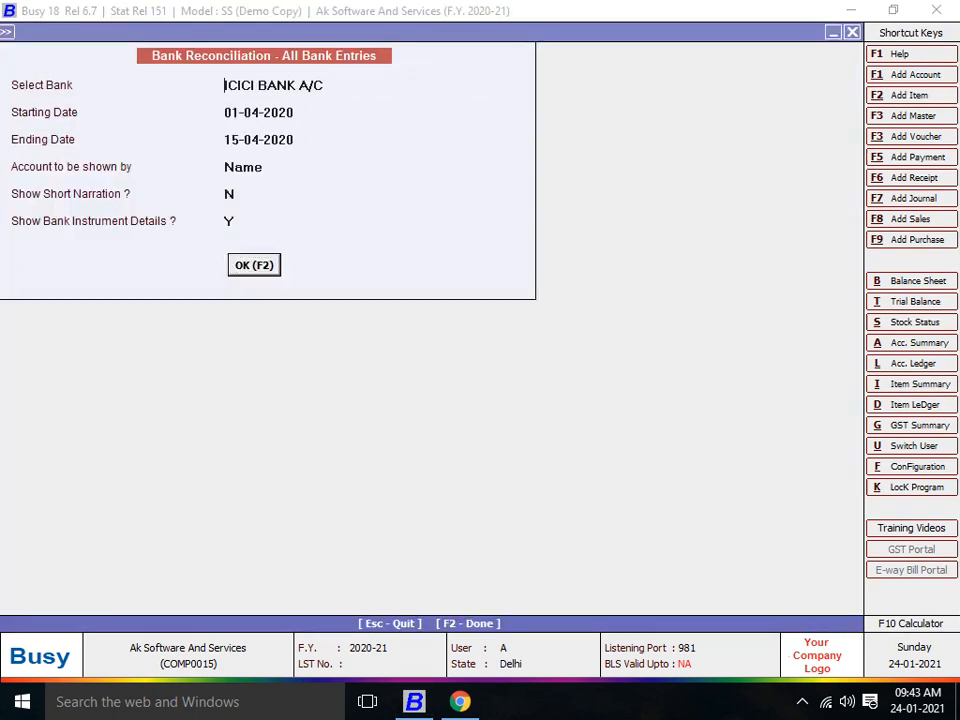
key(Return)
key(Return)
- Check the clearing dates of the two TYST PVT LTD receipts and the 80,000.00 cheque receipt, and close the all-entries report
key(Down)
key(Down)
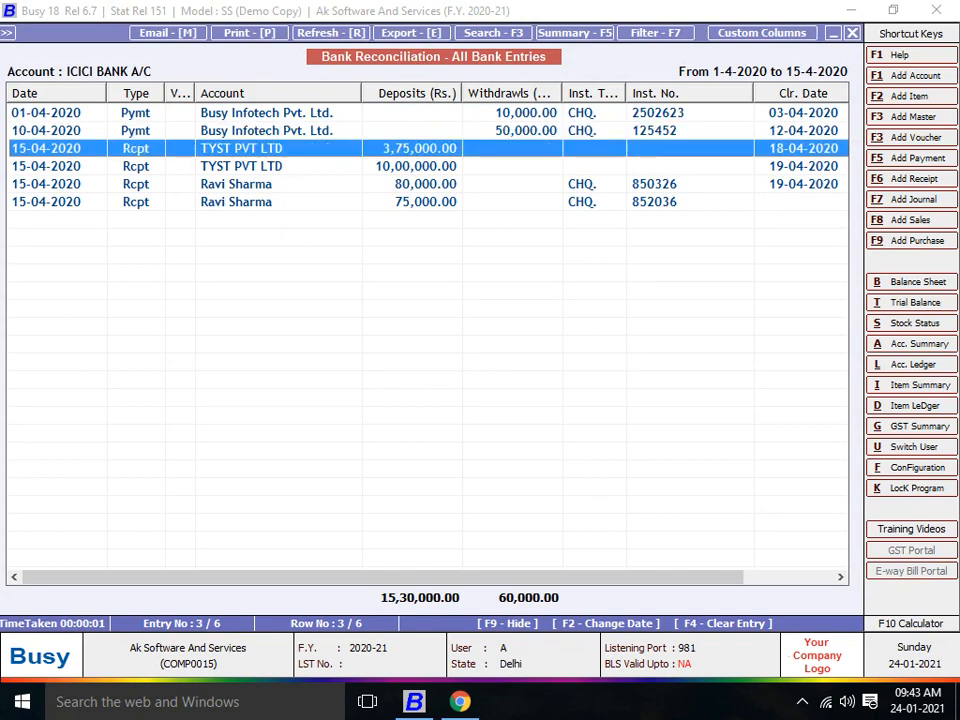
key(Return)
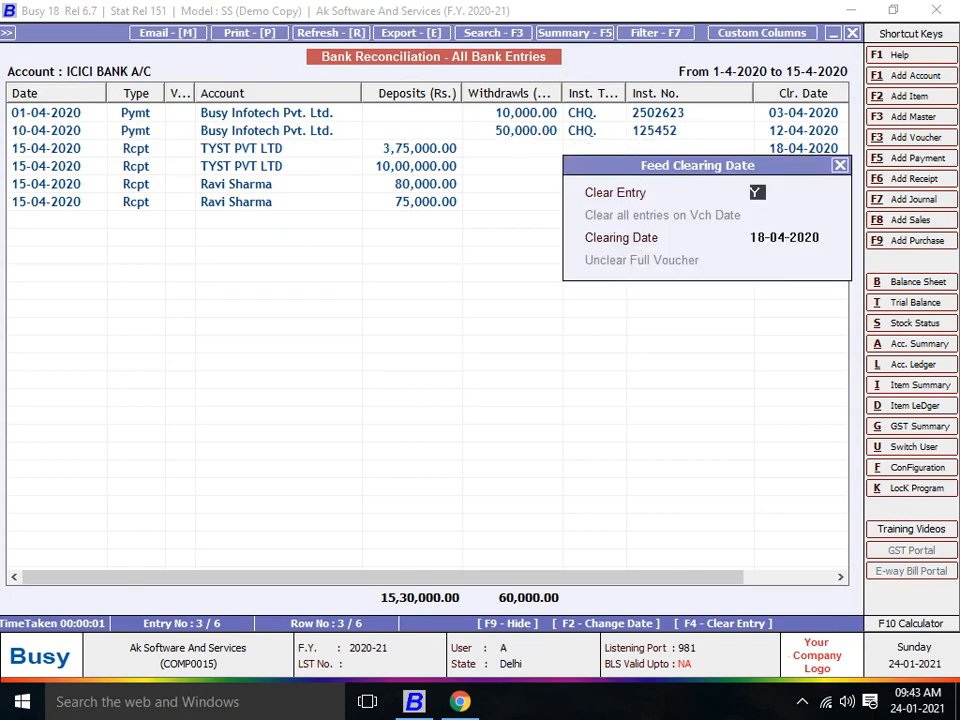
key(Return)
key(Return)
key(Down)
key(Return)
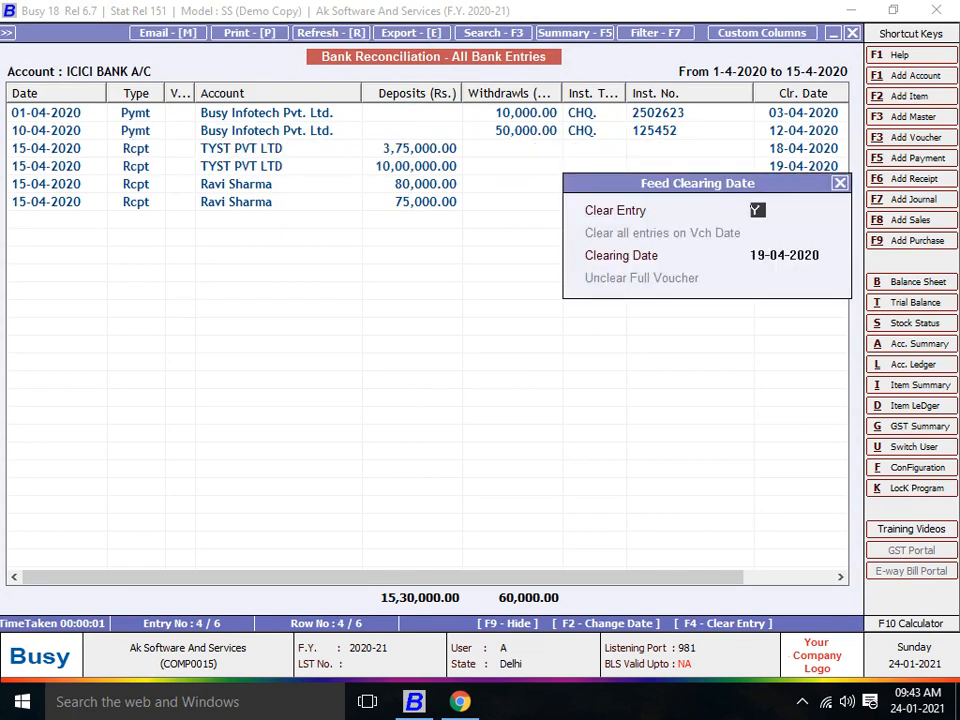
key(Return)
key(Return)
key(Down)
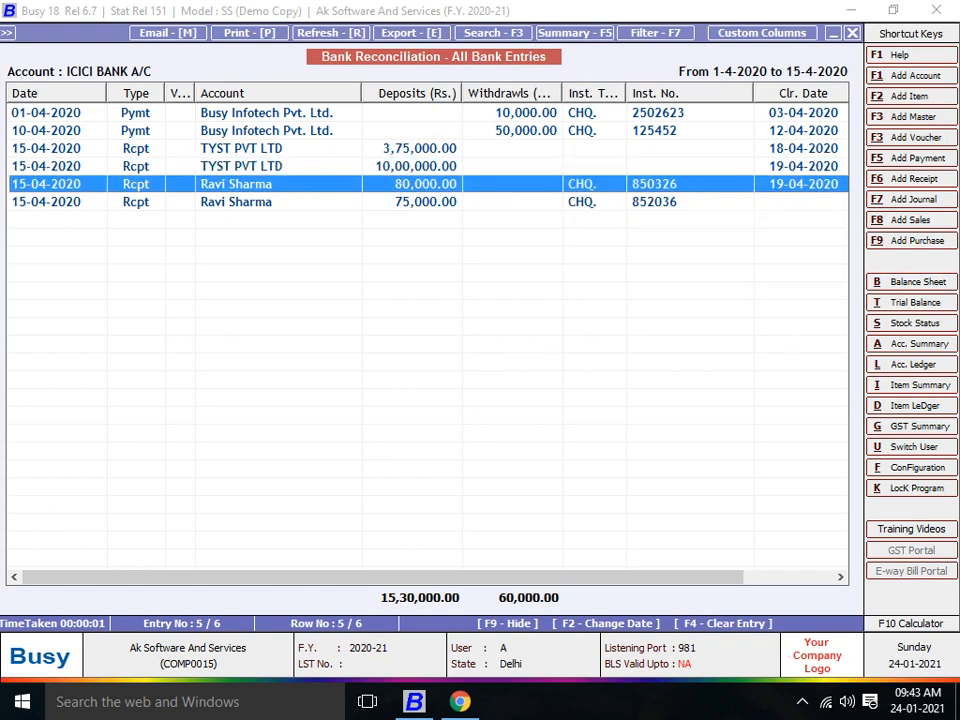
key(Return)
key(Return)
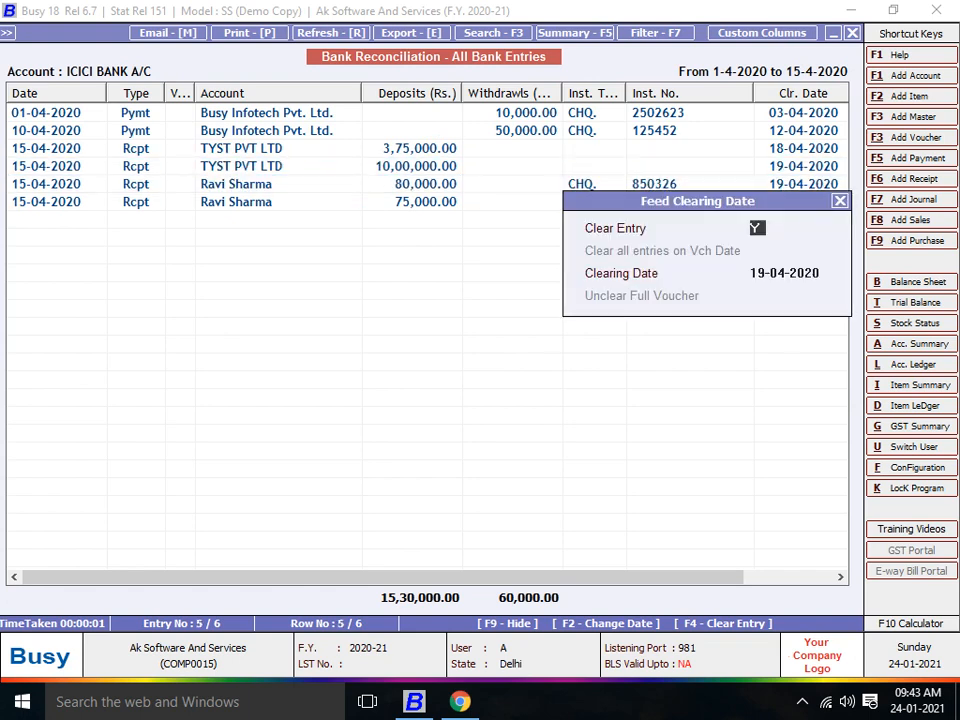
key(Return)
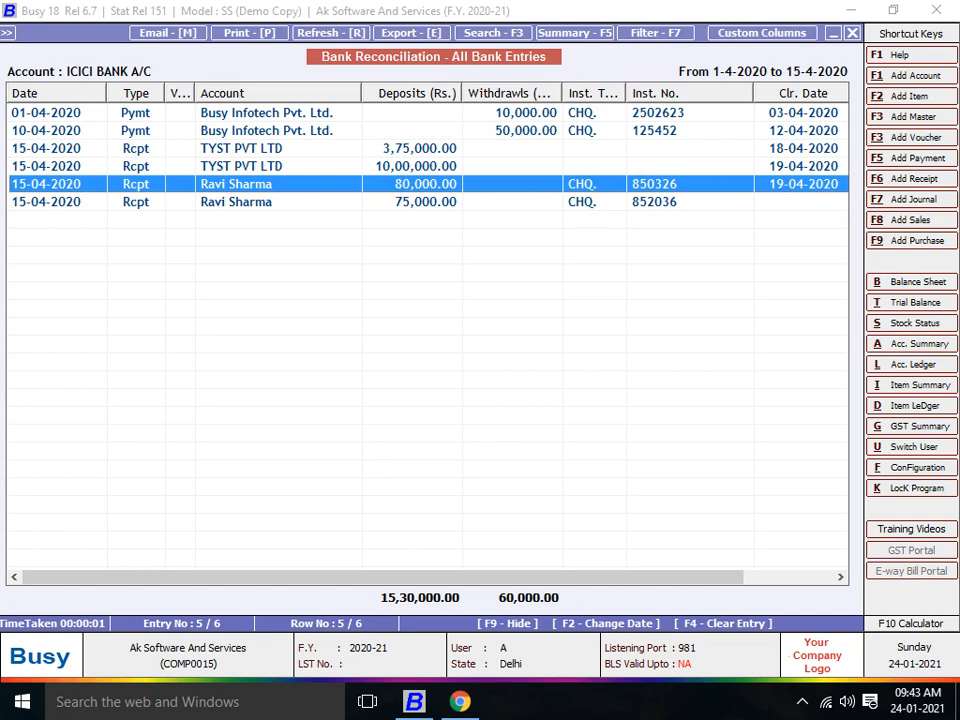
key(Down)
key(Escape)
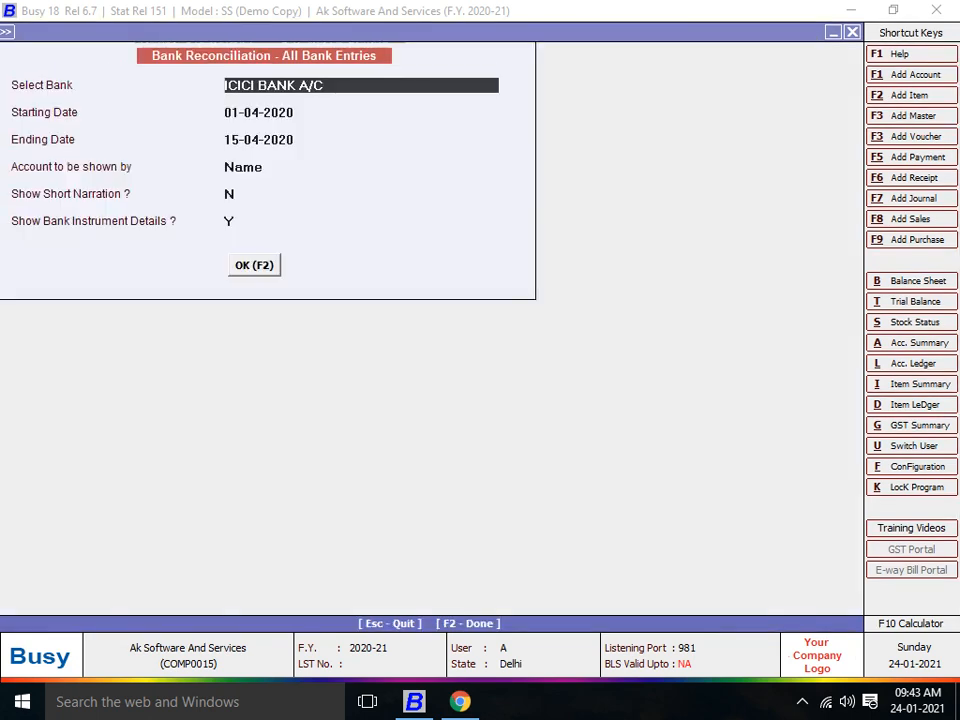
key(Escape)
- Generate the Uncleared Bank Entries report for ICICI BANK A/C with status as on 15-04-2020 and bank instrument details hidden
key(Return)
key(Down)
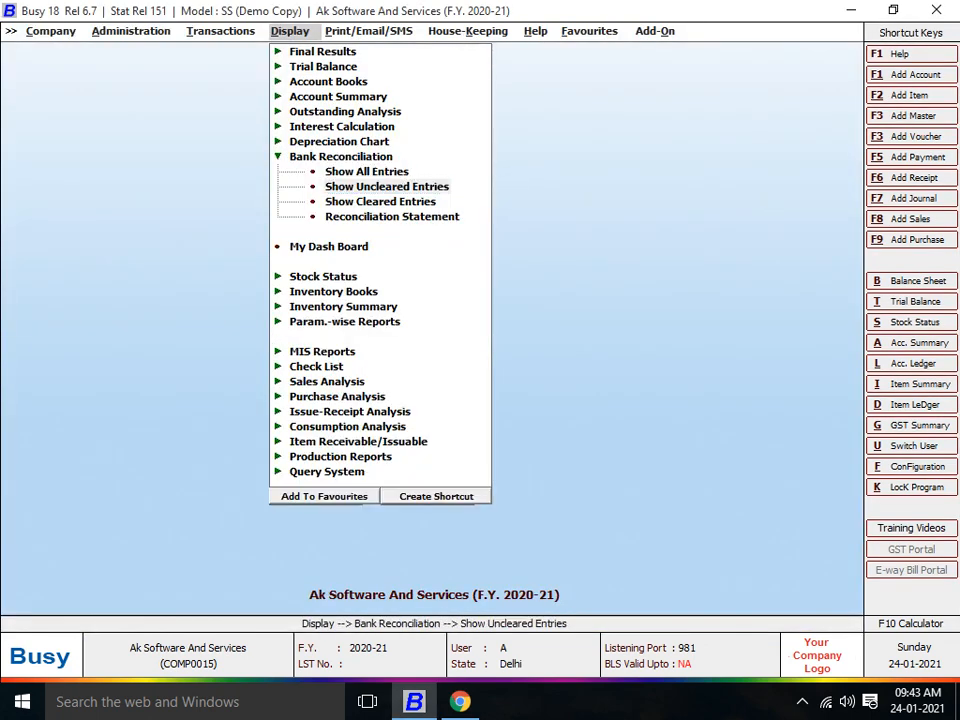
key(Return)
key(Return)
key(Return)
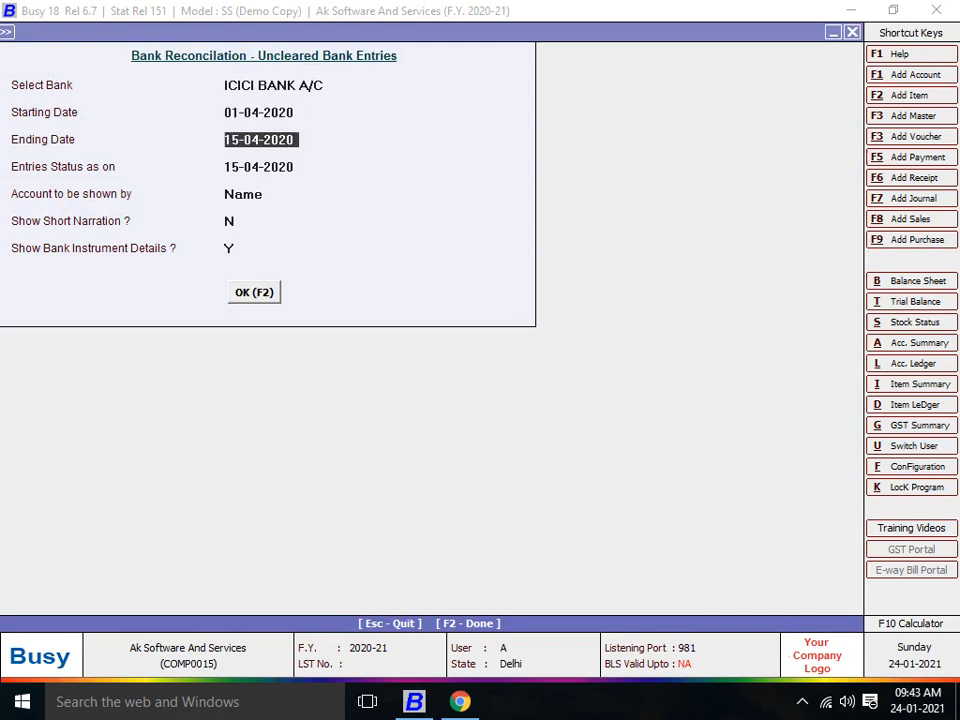
key(Return)
key(Return)
key(Return)
key(Return)
text(N)
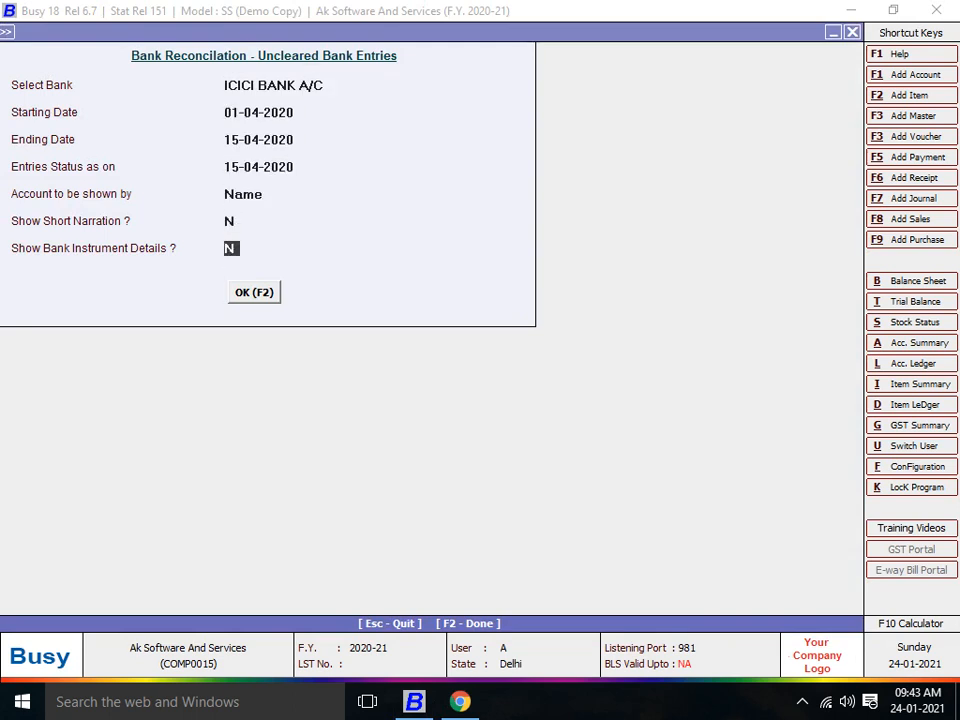
key(Return)
key(Return)
- Compare the clearing dates and bank amounts of the receipts listed in the uncleared entries report
key(Down)
key(Down)
key(Down)
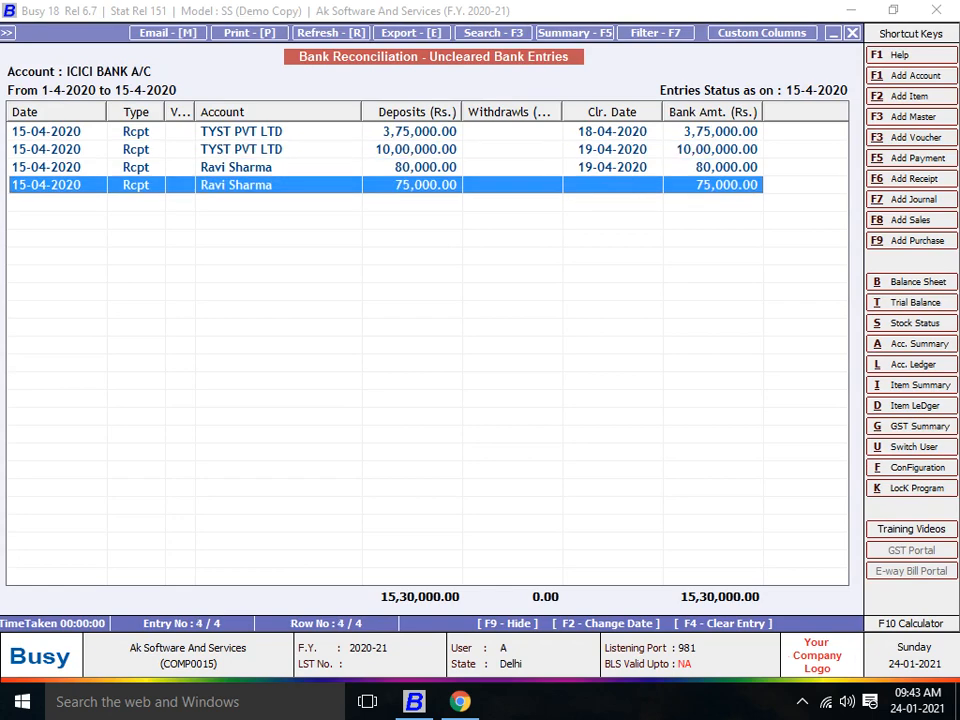
key(Up)
key(Up)
key(Up)
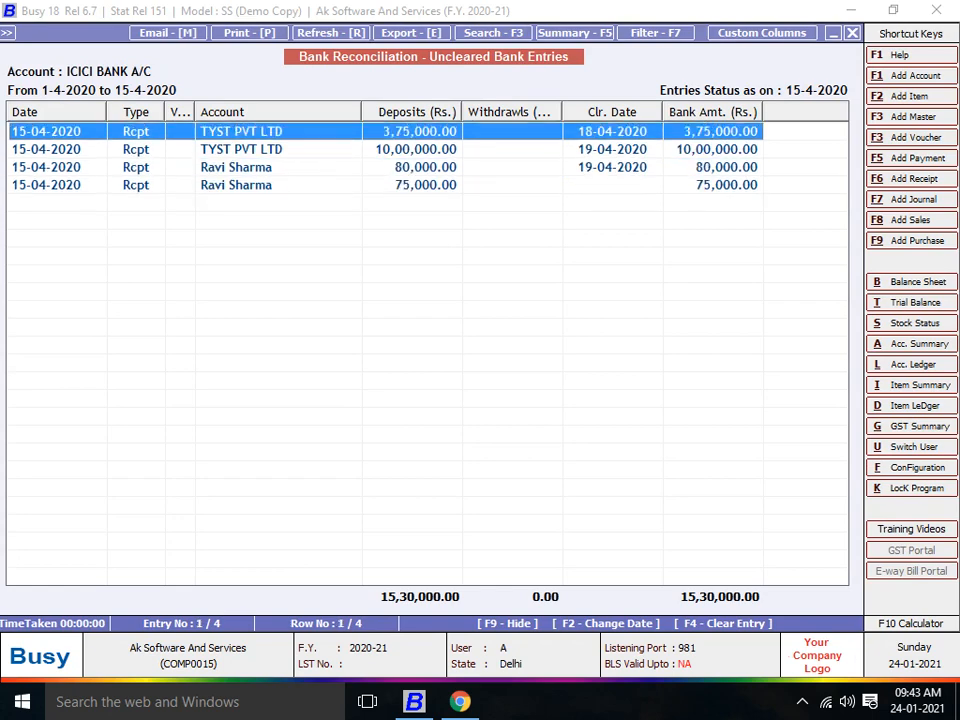
key(Down)
key(Down)
key(Down)
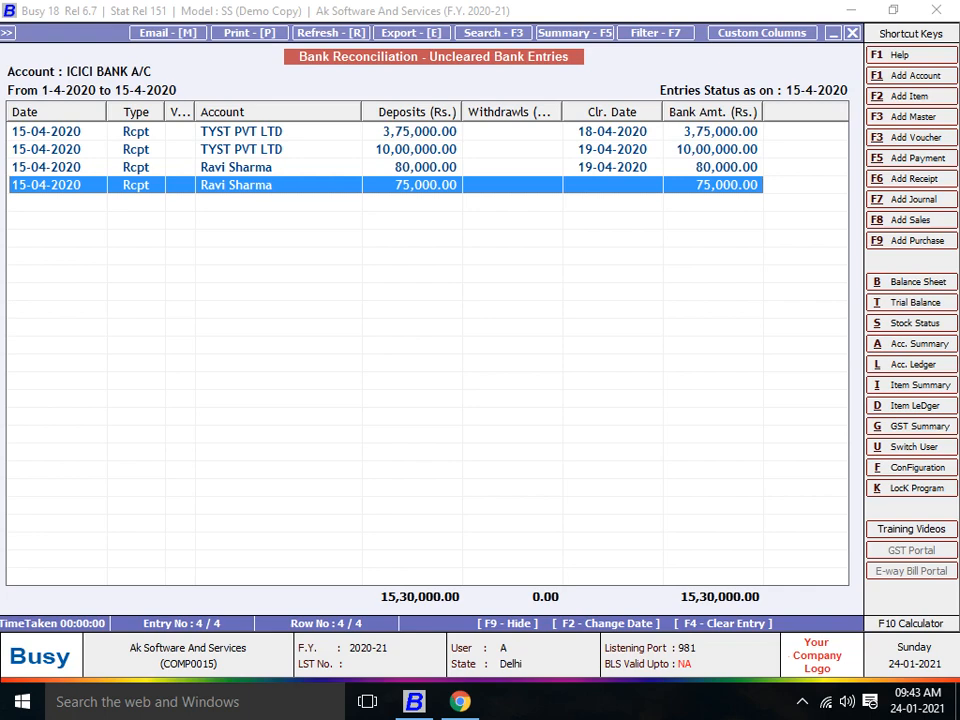
key(Up)
key(Up)
key(Up)
key(Down)
key(Down)
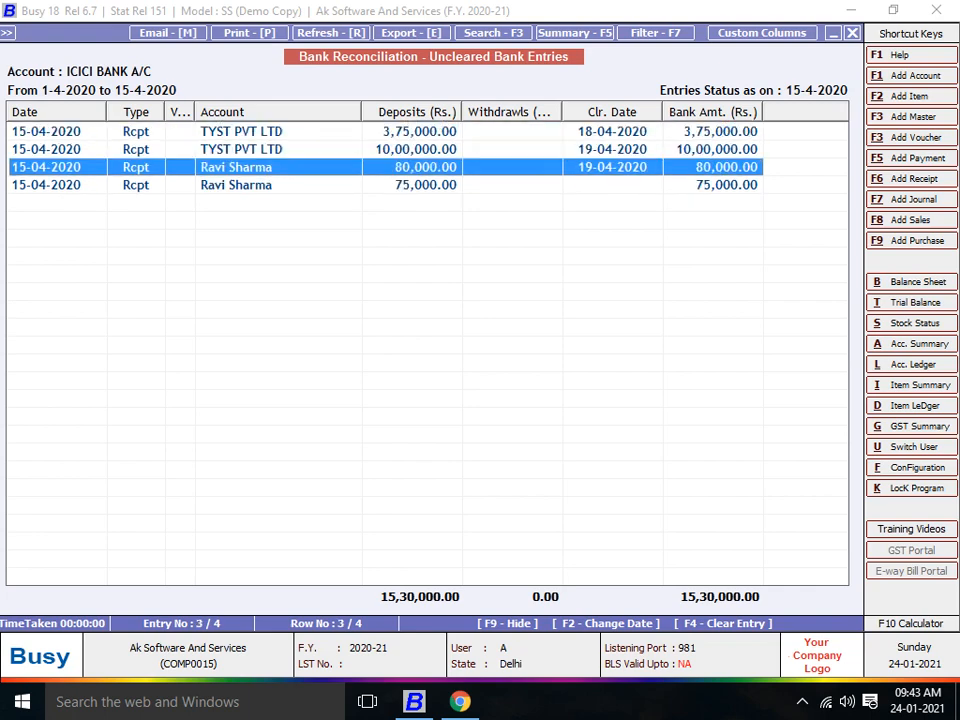
- Look at the vouchers of the 80,000.00 and 75,000.00 receipts without changing them, and close the uncleared entries report
key(Return)
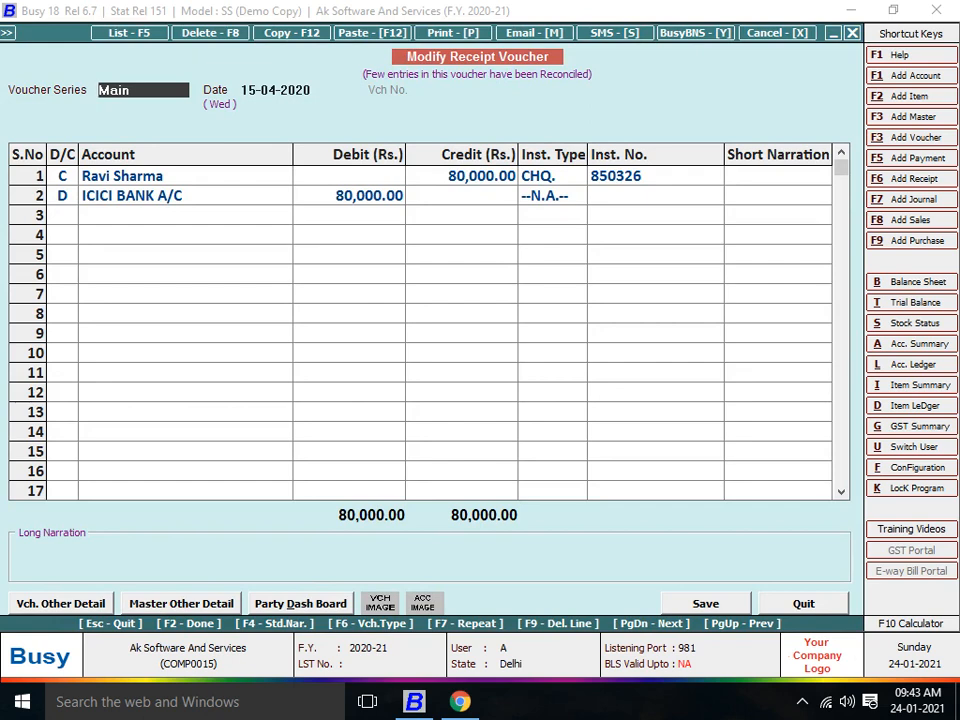
key(Escape)
key(Down)
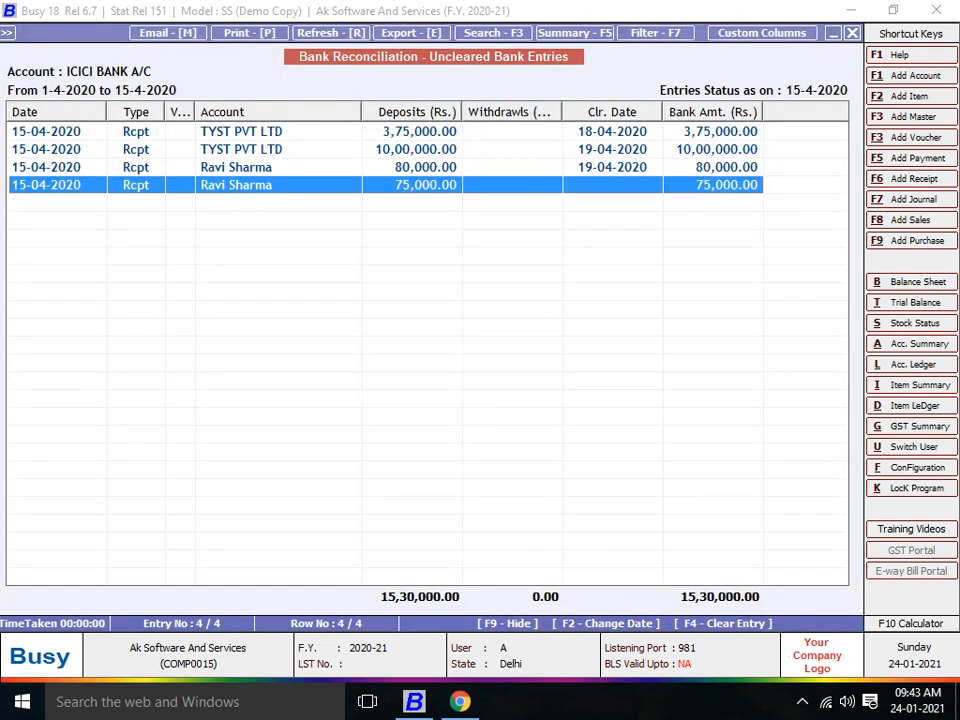
key(Return)
key(Escape)
key(Up)
key(Escape)
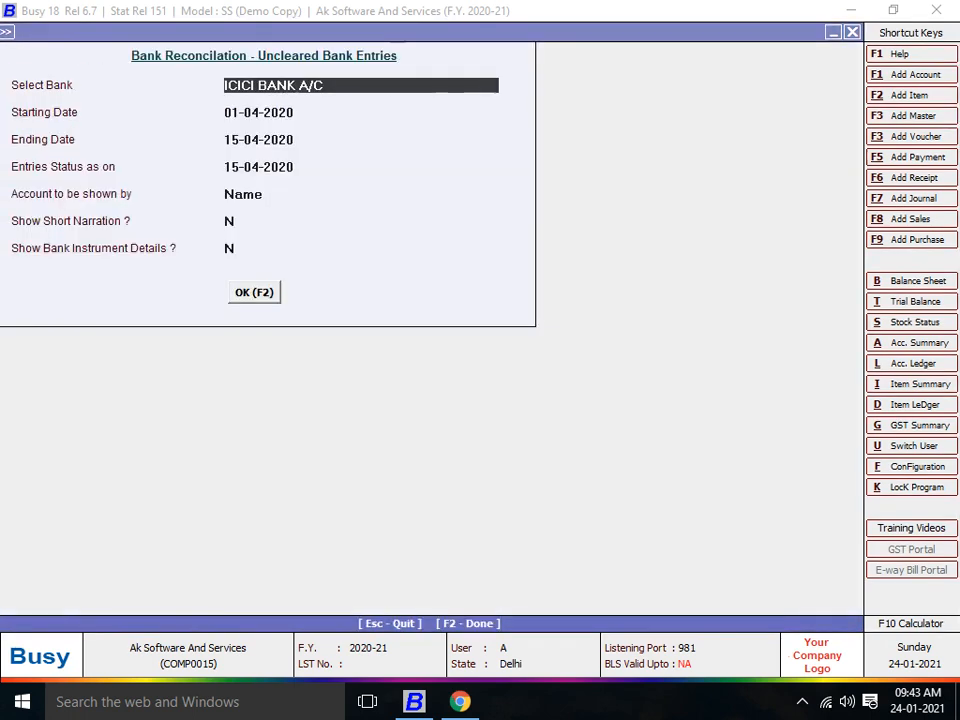
key(Escape)
- Generate the Cleared Bank Entries report for ICICI BANK A/C from 01-04-2020 to 15-04-2020 without bank instrument details
key(Down)
key(Return)
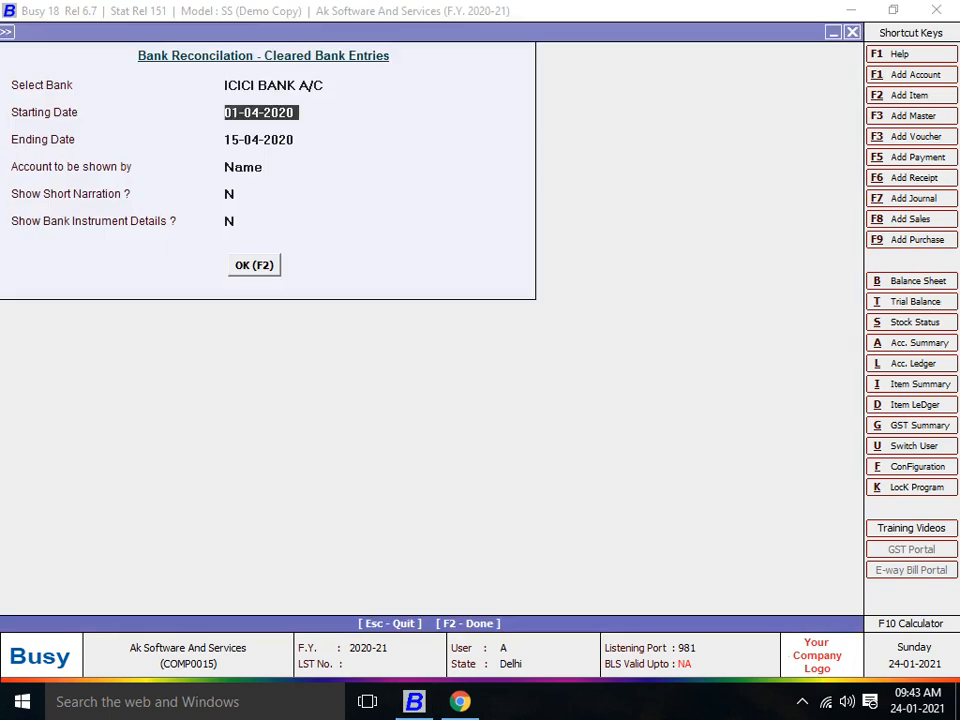
key(Return)
key(Return)
key(Return)
key(F2)
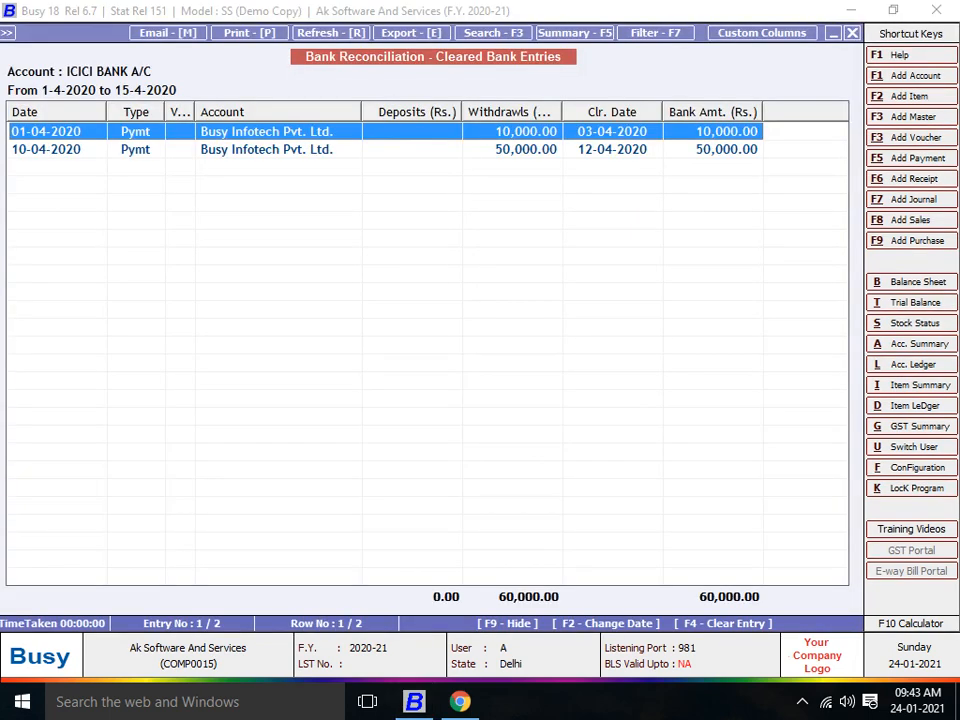
- Review the Busy Infotech Pvt. Ltd. payments in the cleared entries report and close it
key(Down)
key(Up)
key(Down)
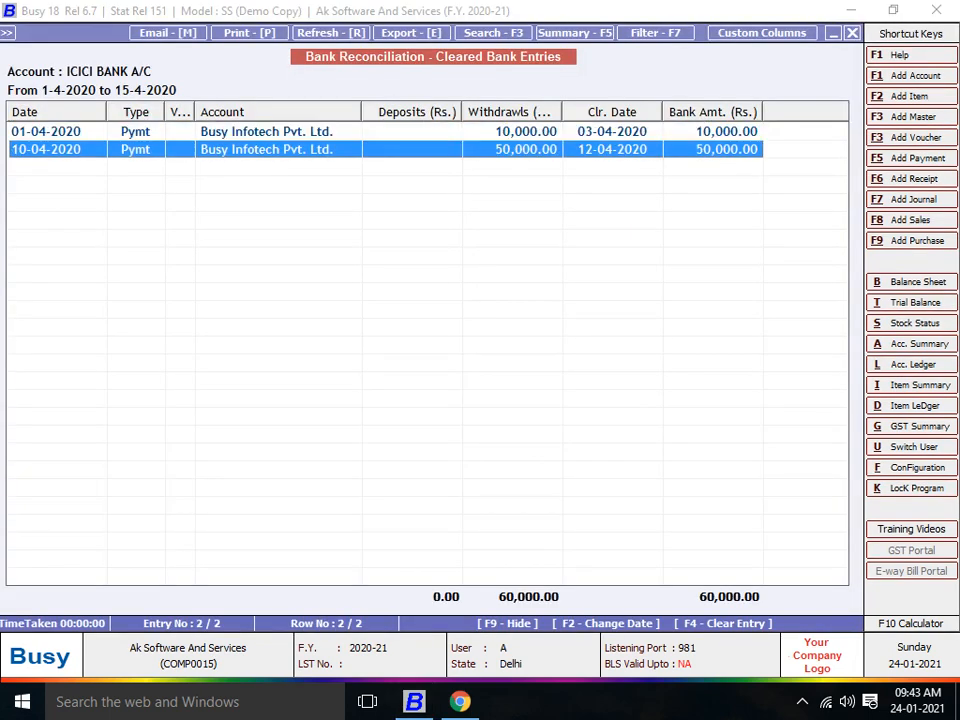
key(Up)
key(Down)
key(Escape)
key(Escape)
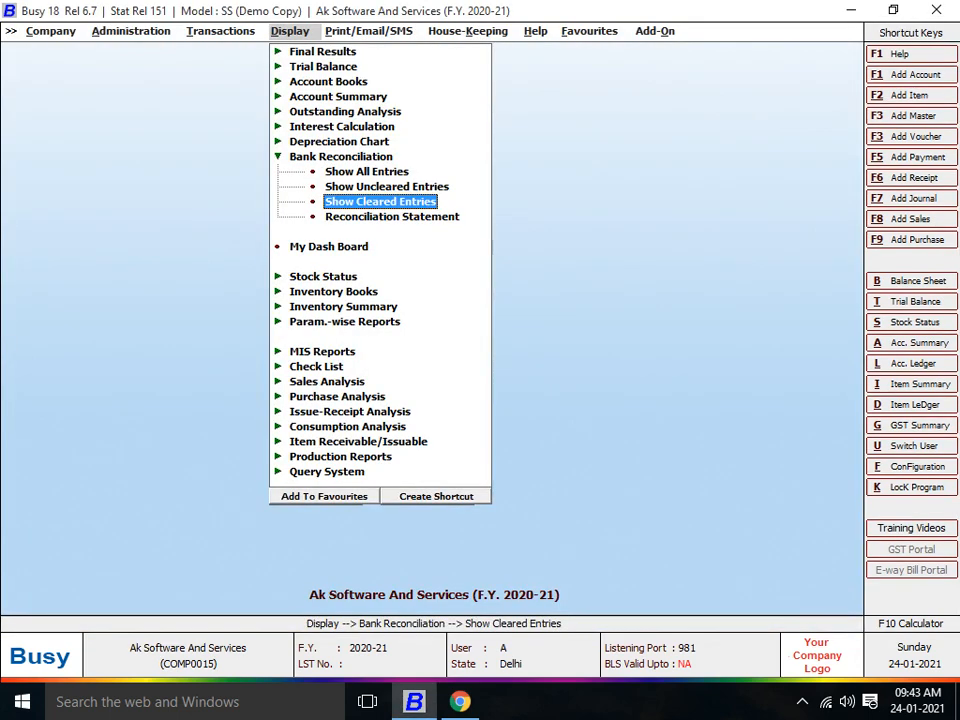
- Generate the Bank Reconciliation Statement for ICICI BANK A/C from 01-04-2020 to 15-04-2020
key(Down)
key(Return)
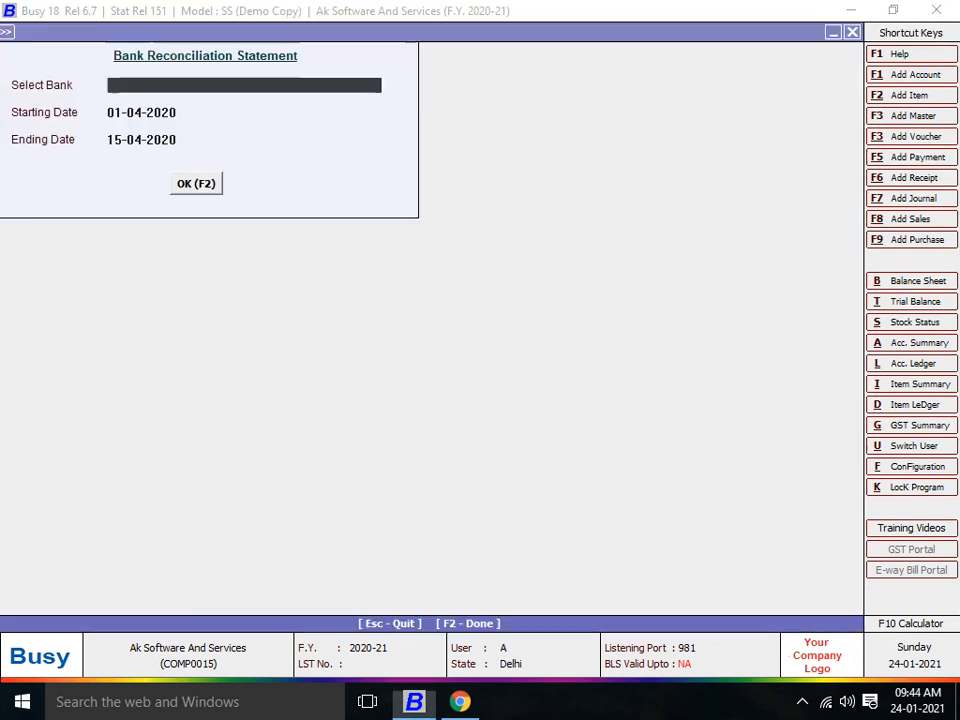
key(Return)
key(Return)
key(Return)
key(Return)
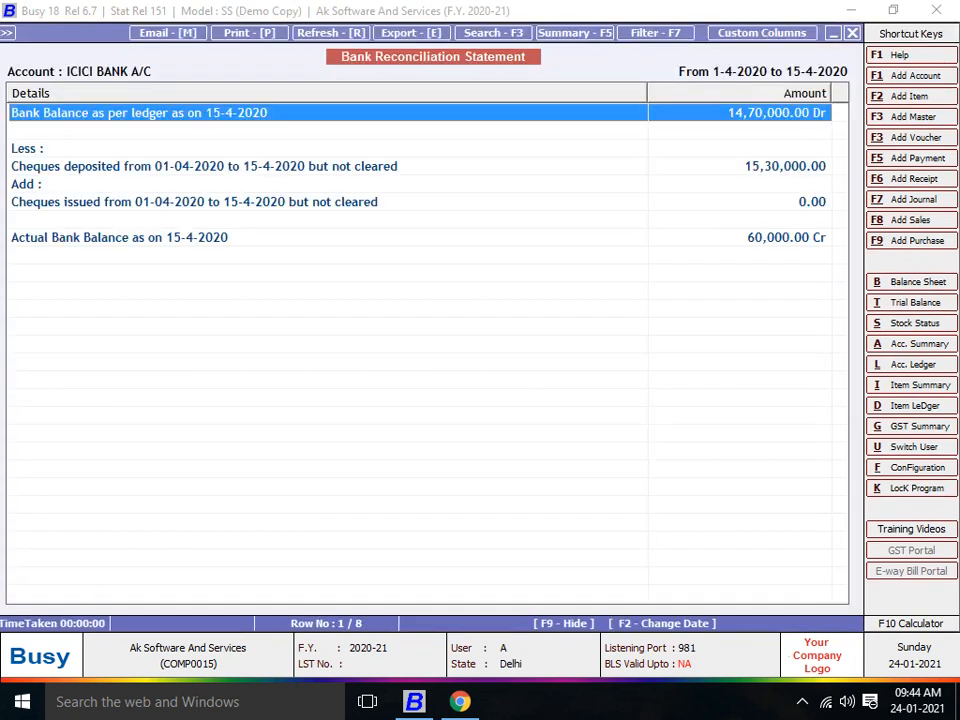
- Examine the ledger balance, uncleared deposited and issued cheques, and actual bank balance in the reconciliation statement, and close it
key(Down)
key(Down)
key(Down)
key(Down)
key(Down)
key(Down)
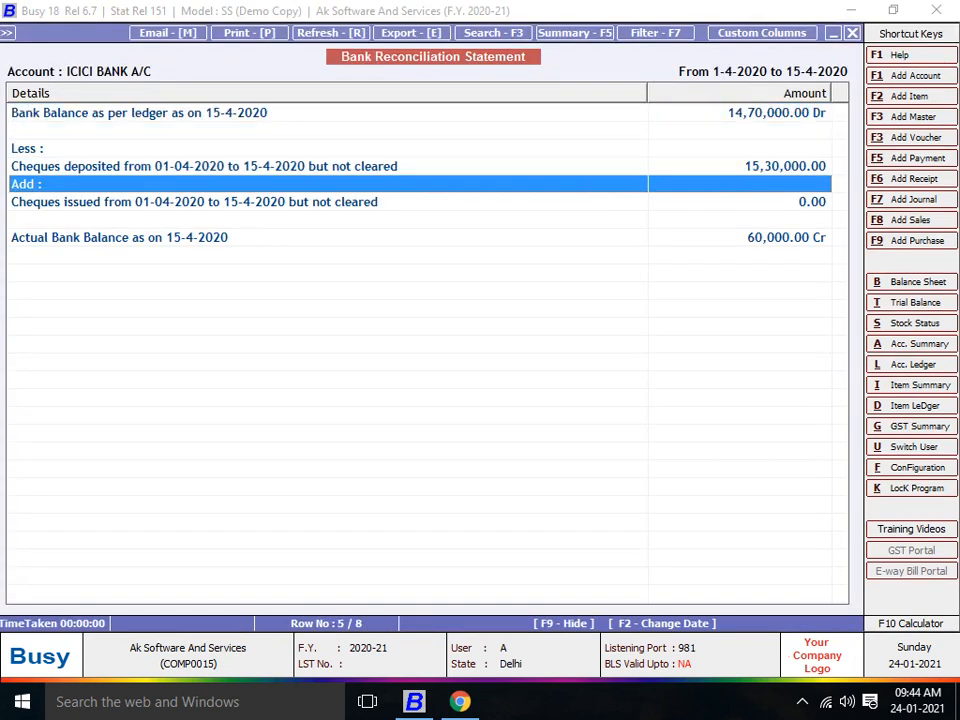
key(Down)
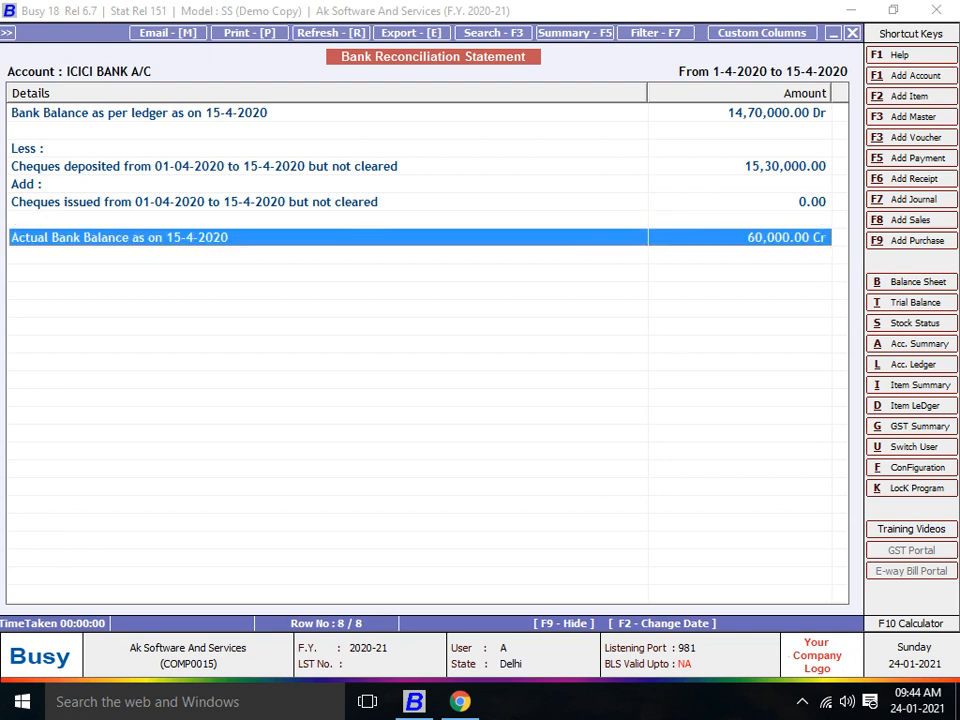
key(Up)
key(Up)
key(Up)
key(Up)
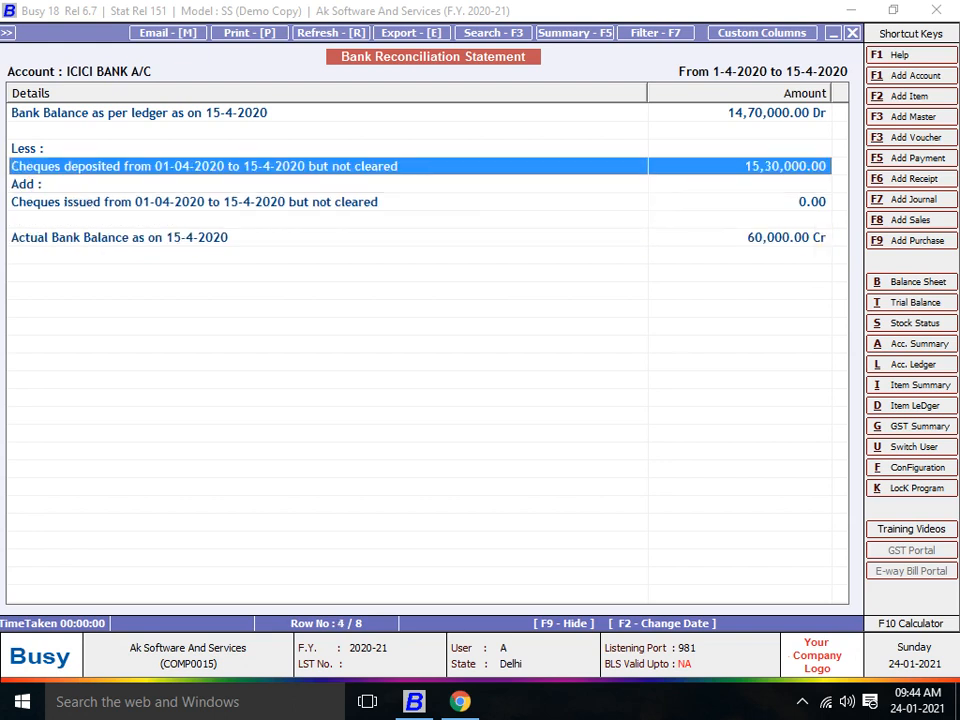
key(Up)
key(Up)
key(Up)
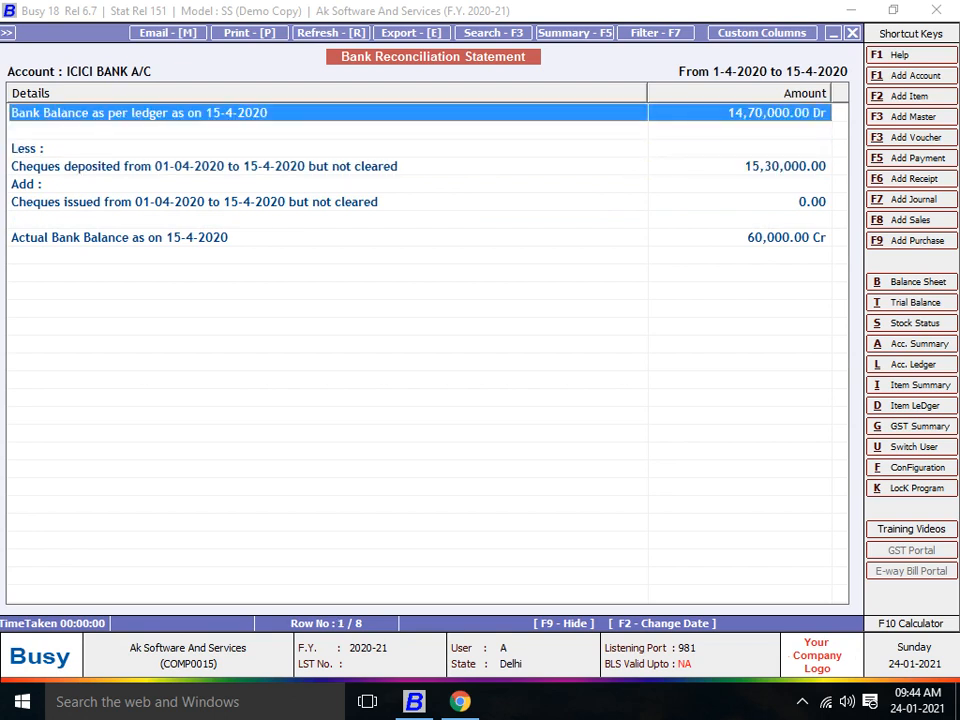
key(Down)
key(Down)
key(Down)
key(Down)
key(Up)
key(Up)
key(Up)
key(Up)
key(Down)
key(Down)
key(Down)
key(Down)
key(Down)
key(Down)
key(Down)
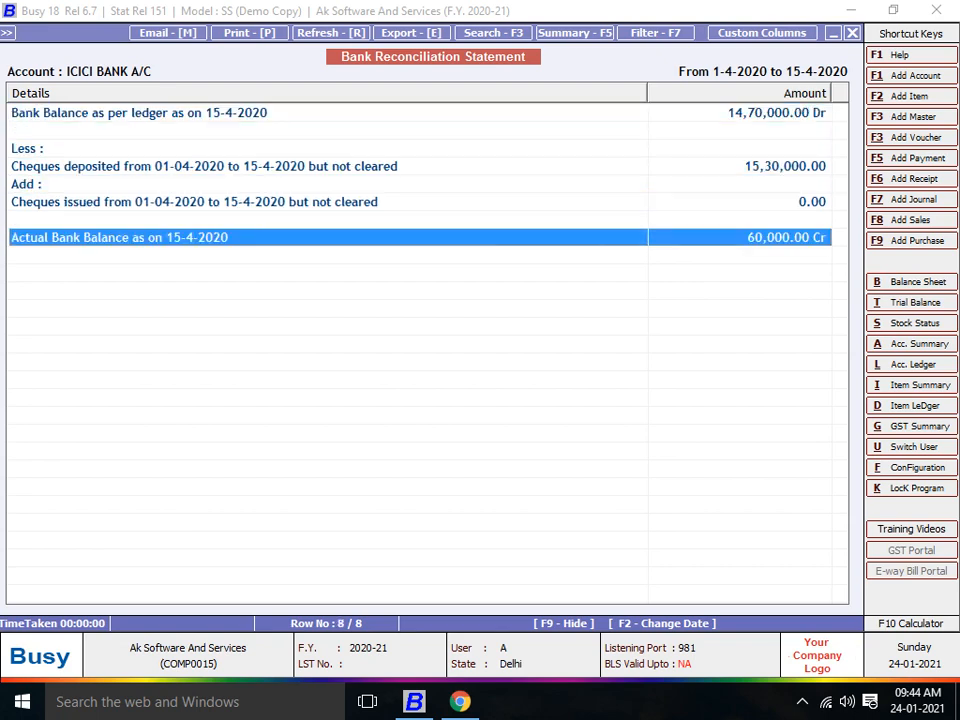
key(Up)
key(Up)
key(Up)
key(Up)
key(Up)
key(Up)
key(Up)
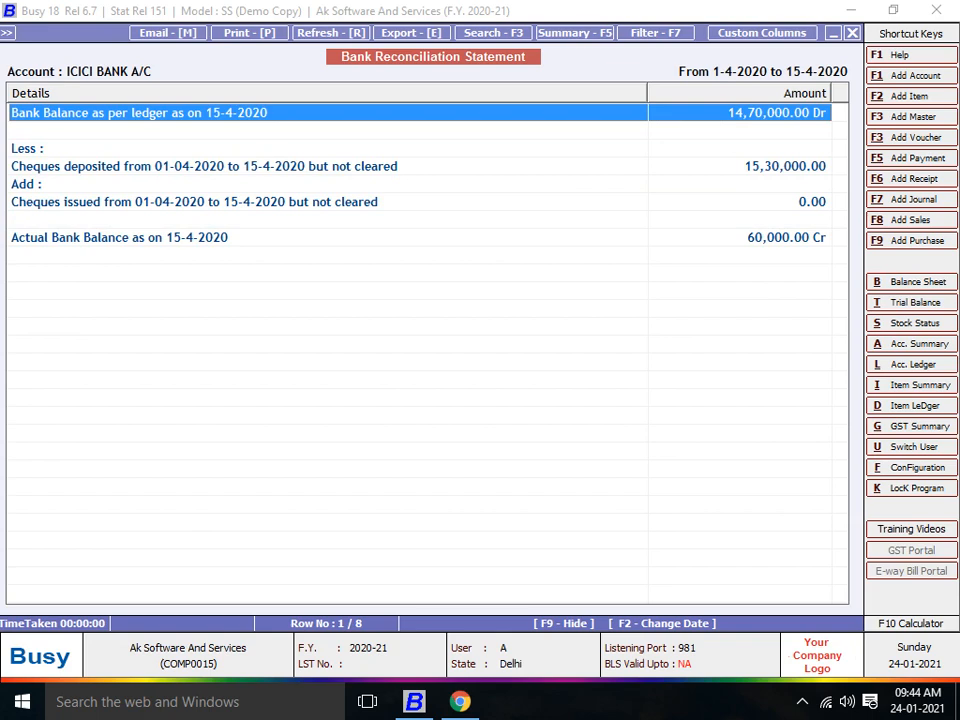
key(Escape)
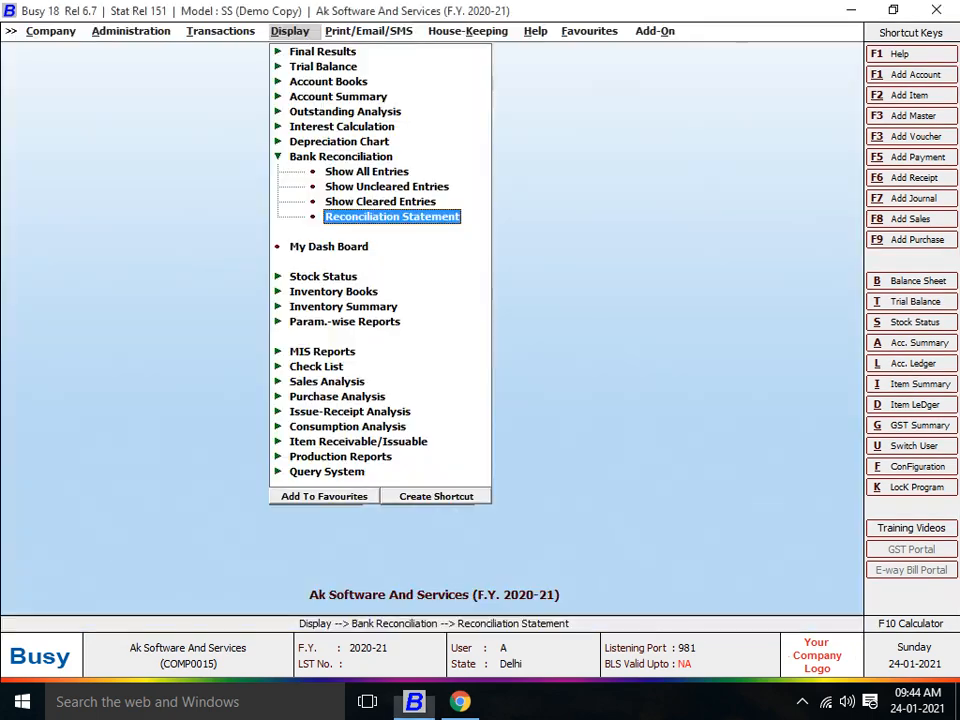
- Reopen the Uncleared Bank Entries report for ICICI BANK A/C from 01-04-2020 to 15-04-2020 with status as on 15-04-2020
key(Up)
key(Up)
key(Return)
key(Return)
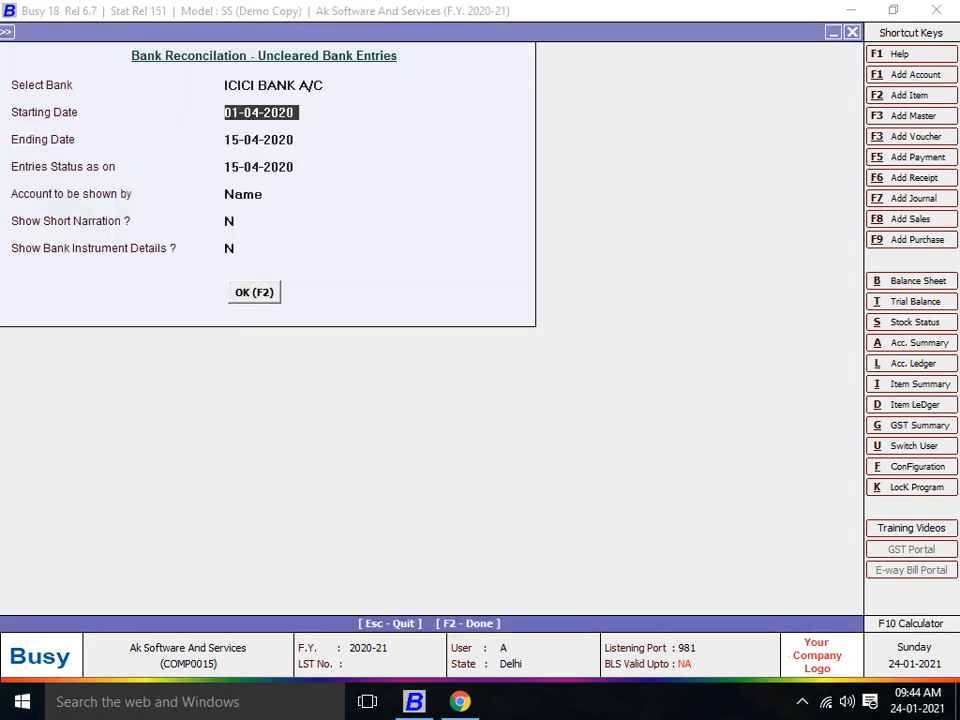
key(Return)
key(Return)
key(F2)
- Open the 10,00,000 receipt from TYST PVT LTD in the uncleared entries report and set the party line's instrument type to RTGS
key(Down)
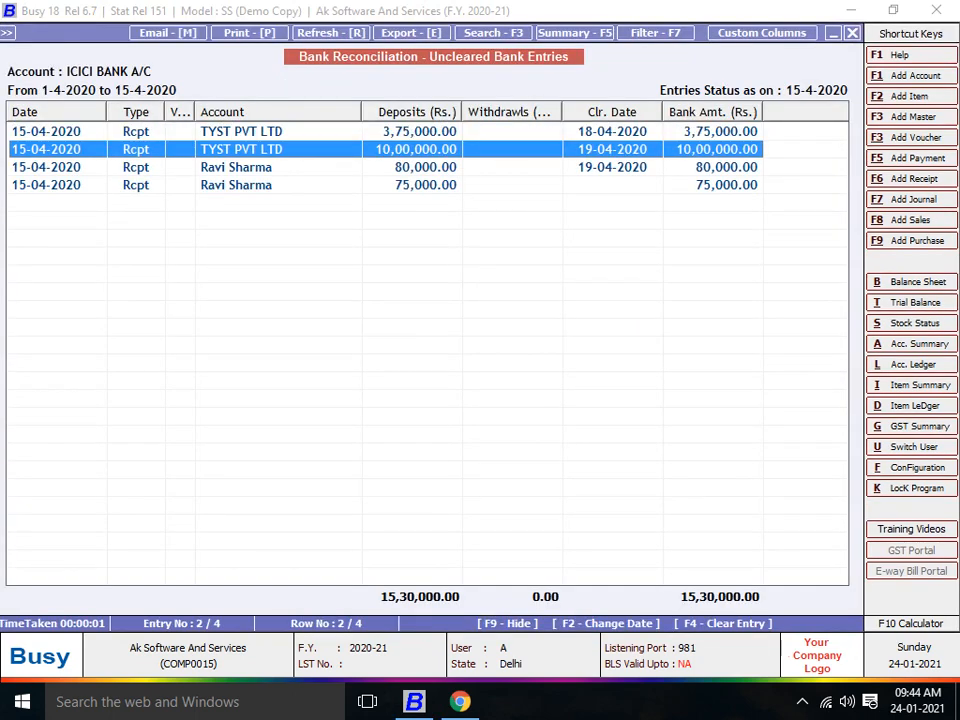
key(Return)
key(Return)
key(Return)
key(Return)
key(Return)
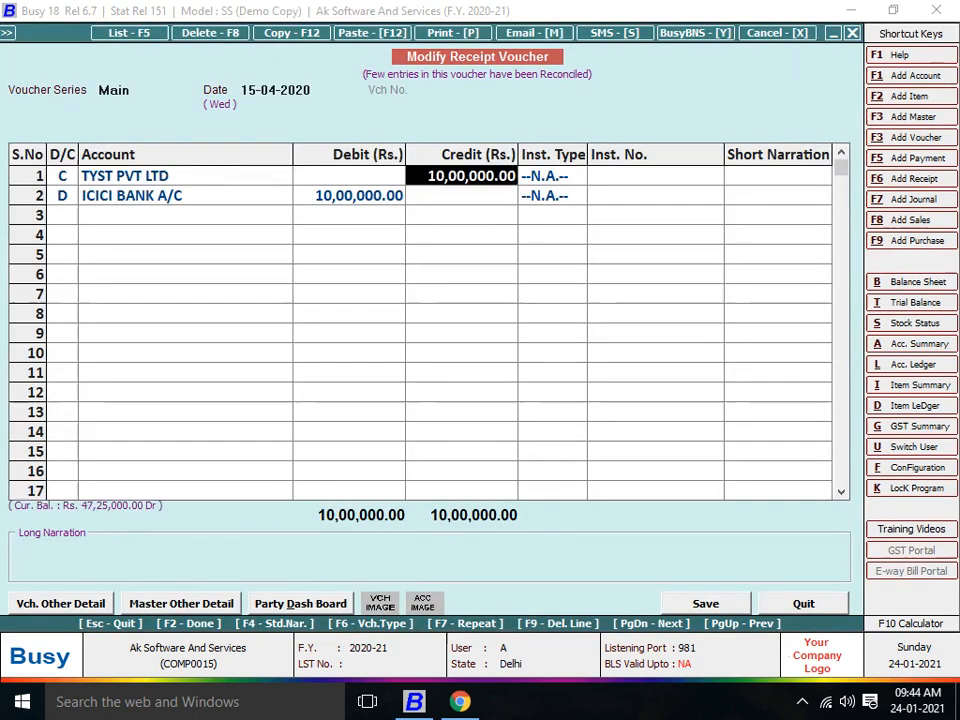
key(Return)
key(Return)
key(Return)
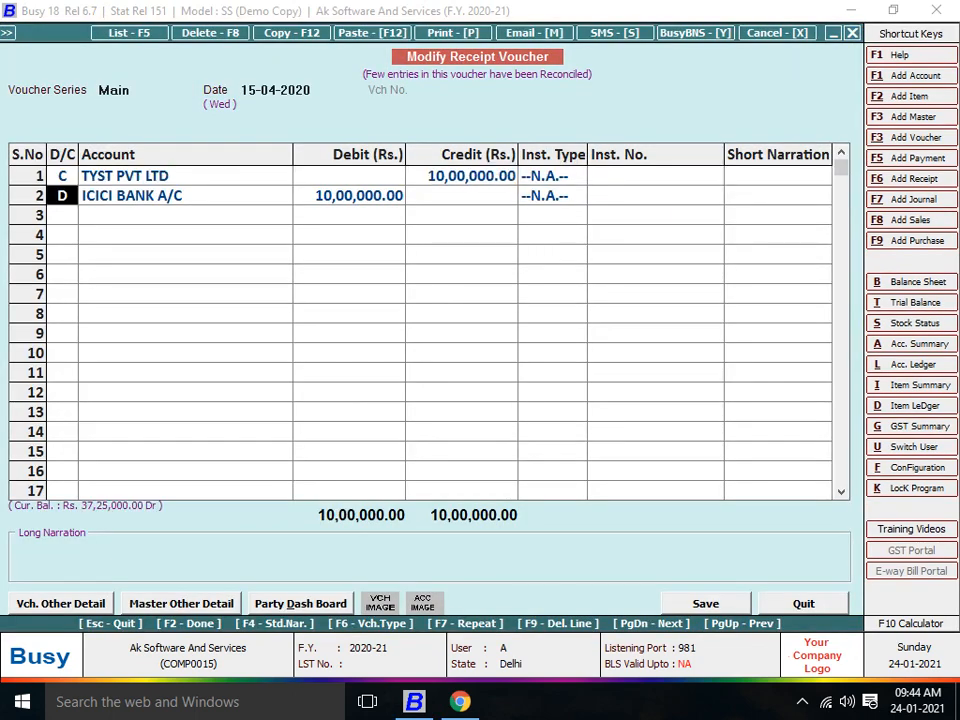
key(Return)
key(Return)
key(Up)
key(Return)
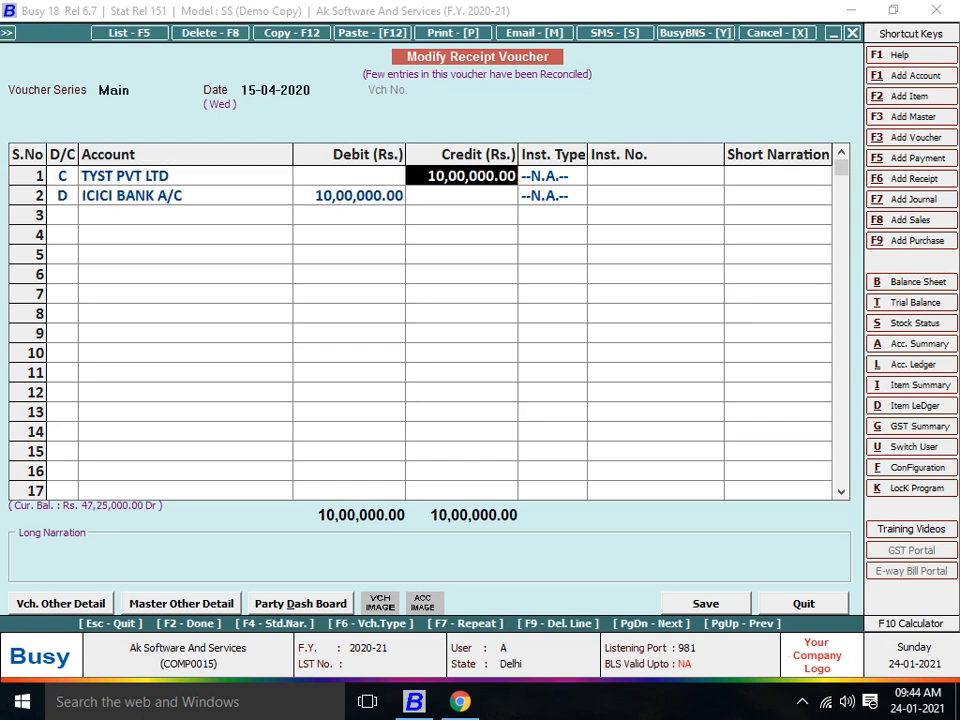
key(Return)
text(rT)
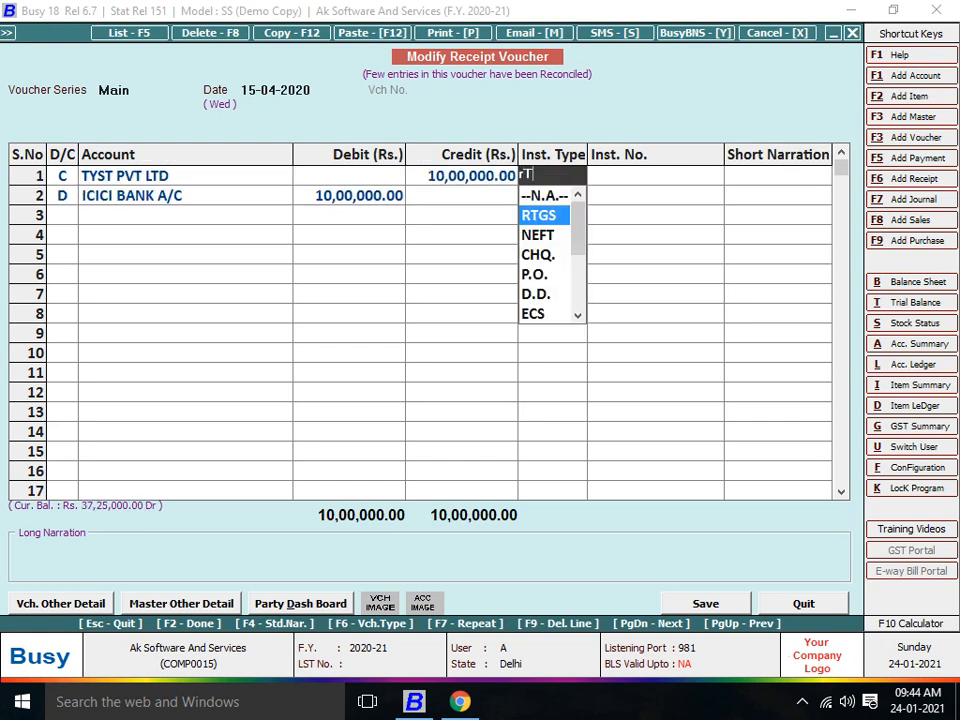
key(Return)
key(Return)
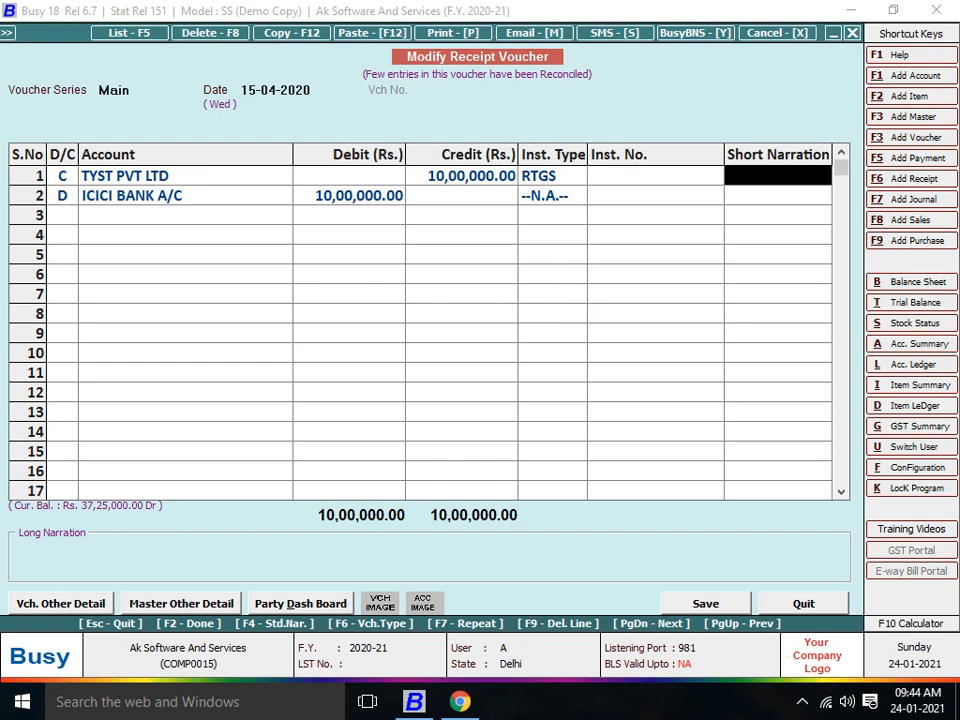
- Save the modified TYST PVT LTD receipt voucher, choosing to continue despite the party's missing PAN
key(Return)
key(Return)
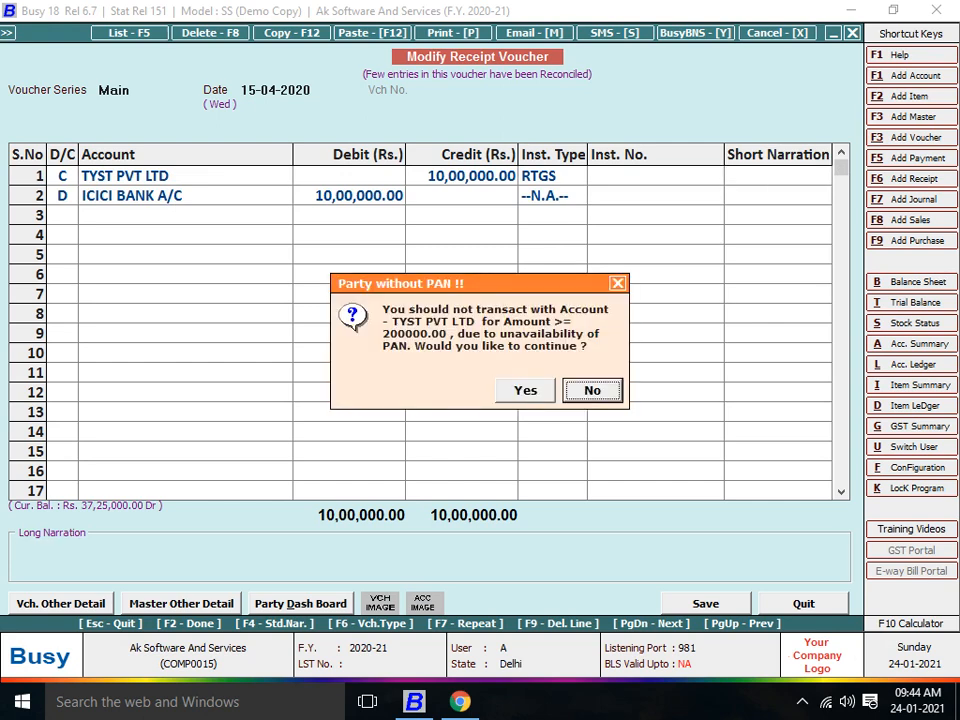
key(Left)
key(Return)
key(Return)
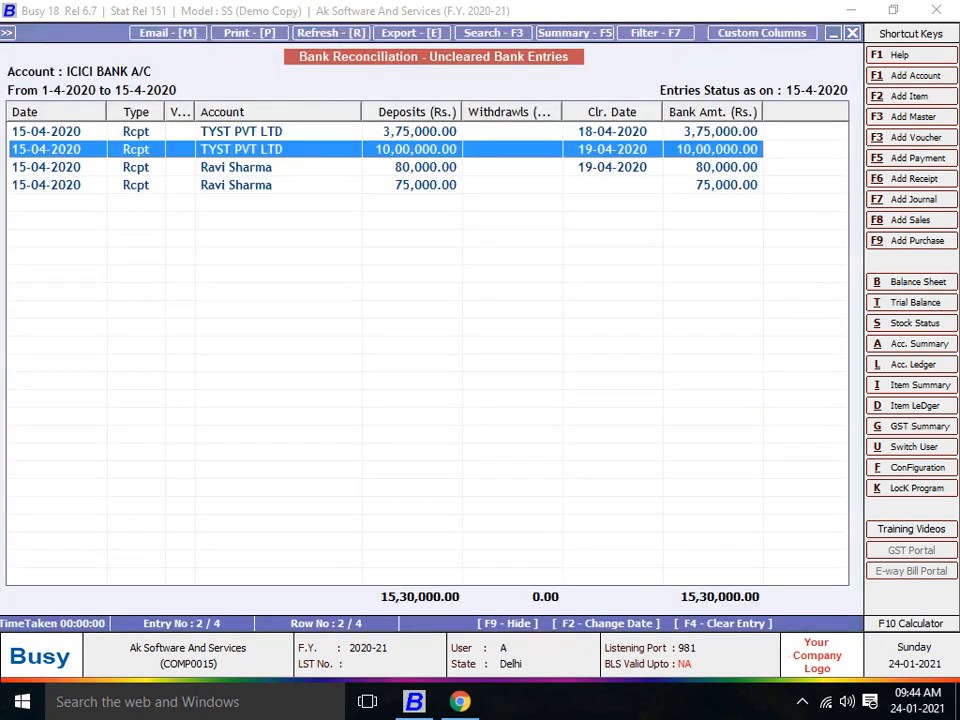
- Check the 80,000 and 75,000 receipt vouchers from the uncleared entries report, quitting each without saving
key(Down)
key(Return)
key(Return)
key(Return)
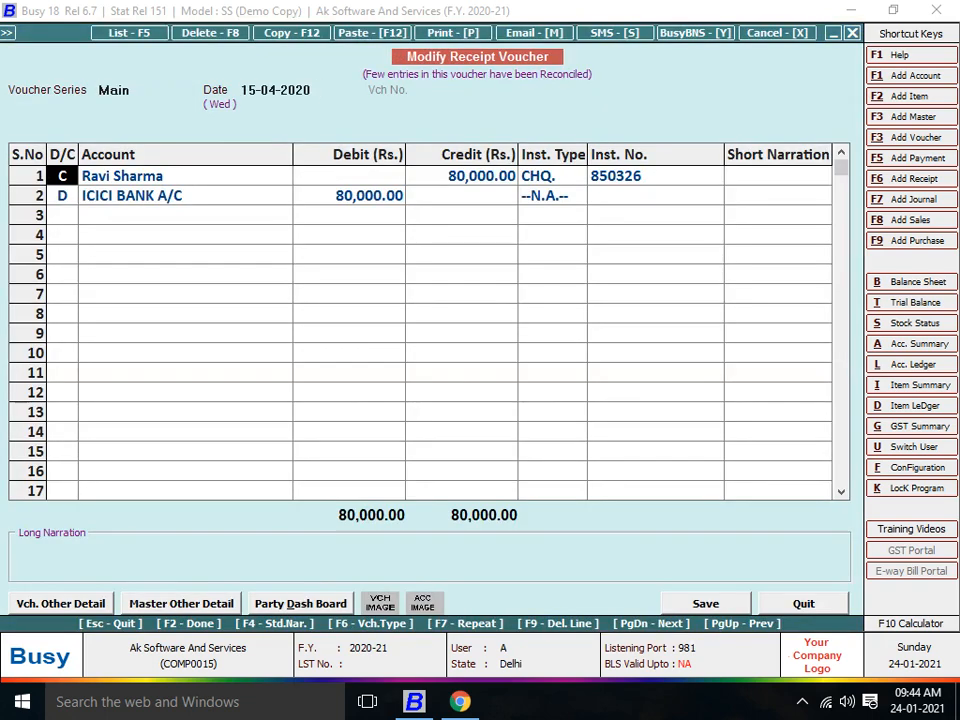
key(Escape)
key(Return)
key(Down)
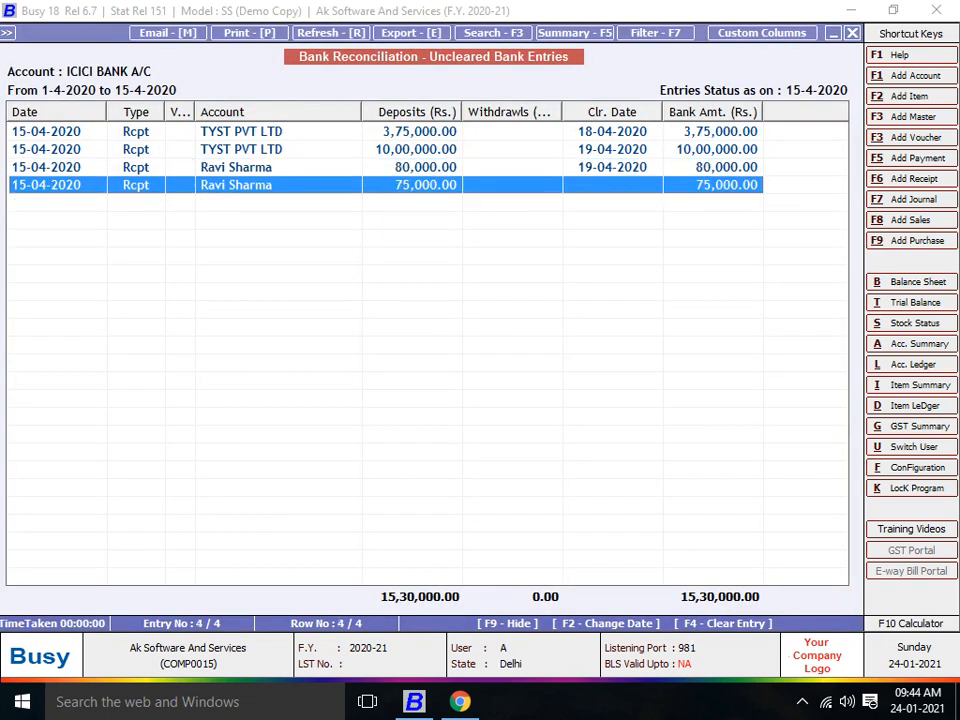
key(Return)
key(Escape)
key(Return)
- Set the clearing date of the 10,00,000 TYST PVT LTD receipt to 20-04-2020 and close the uncleared entries report
key(Up)
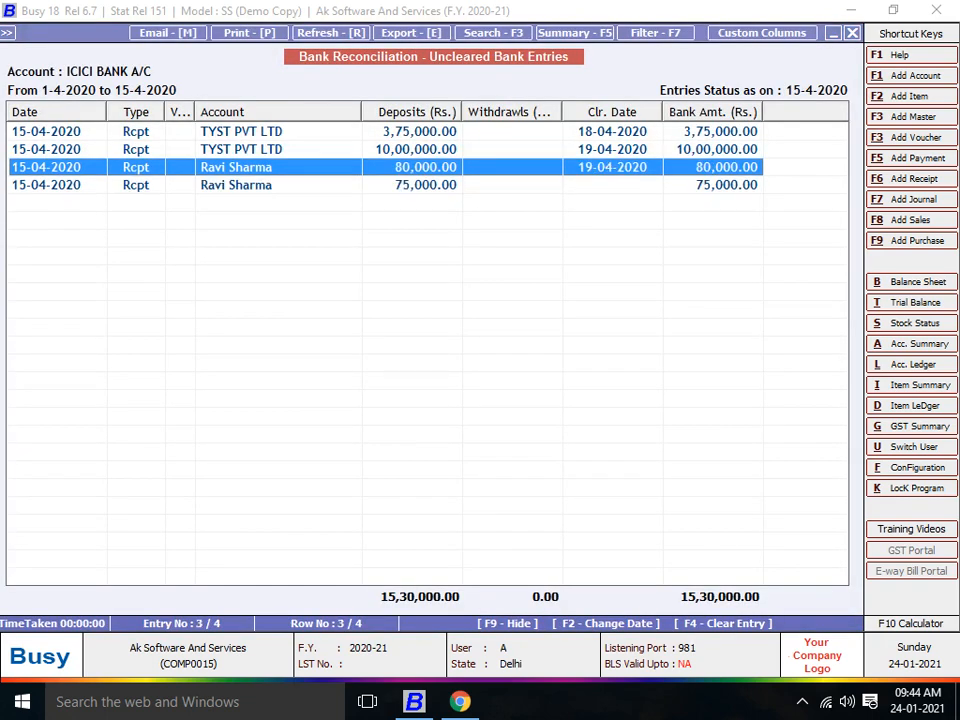
key(Up)
key(F2)
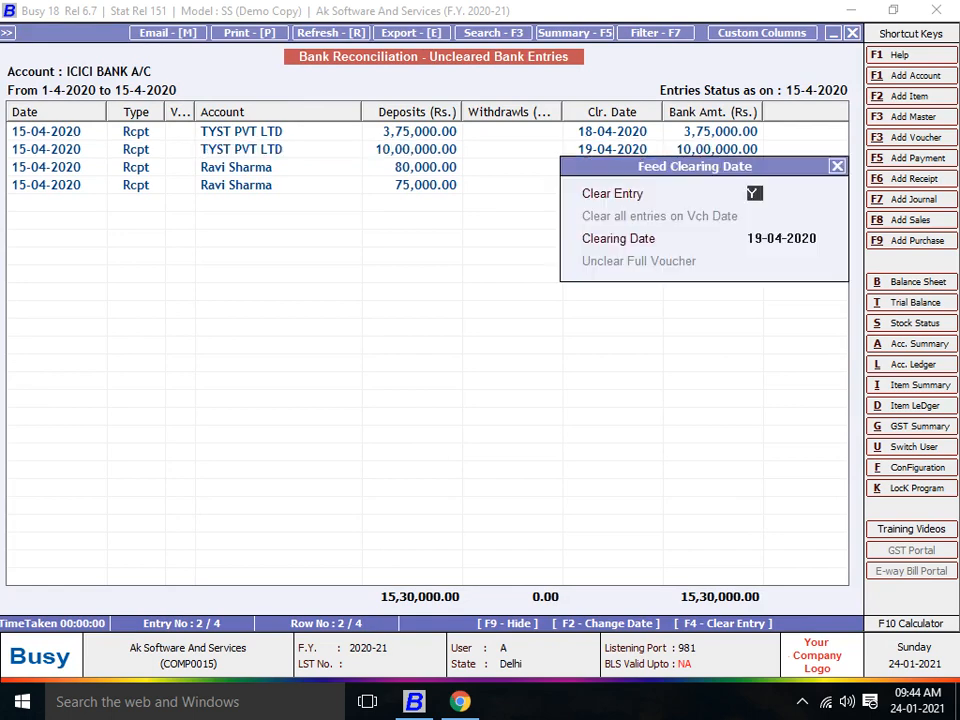
key(n)
key(y)
key(Return)
key(Up)
key(n)
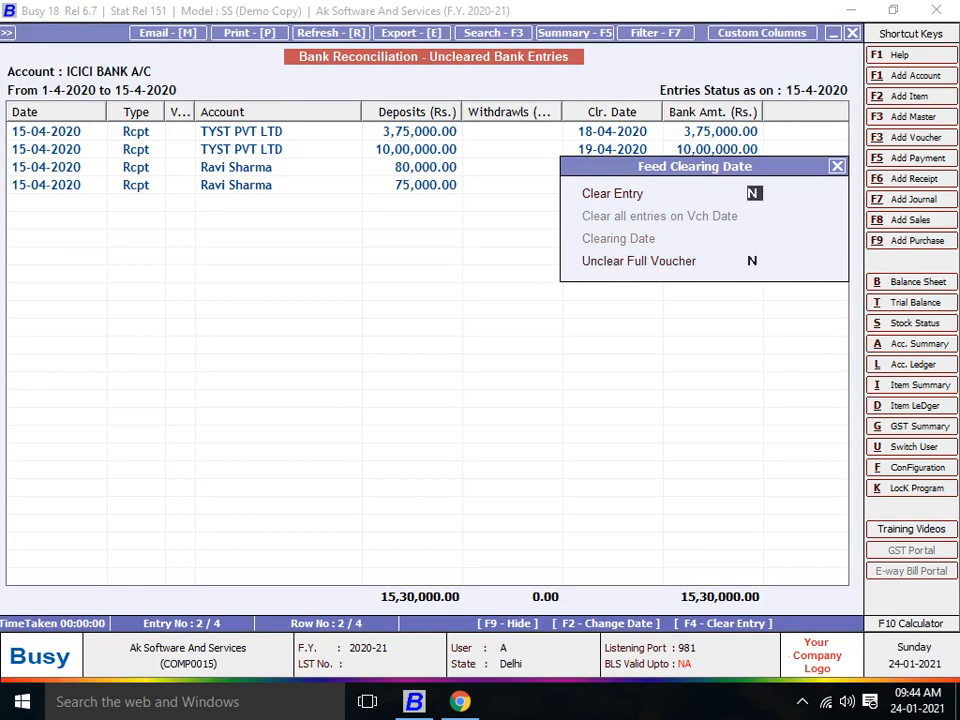
key(y)
key(Return)
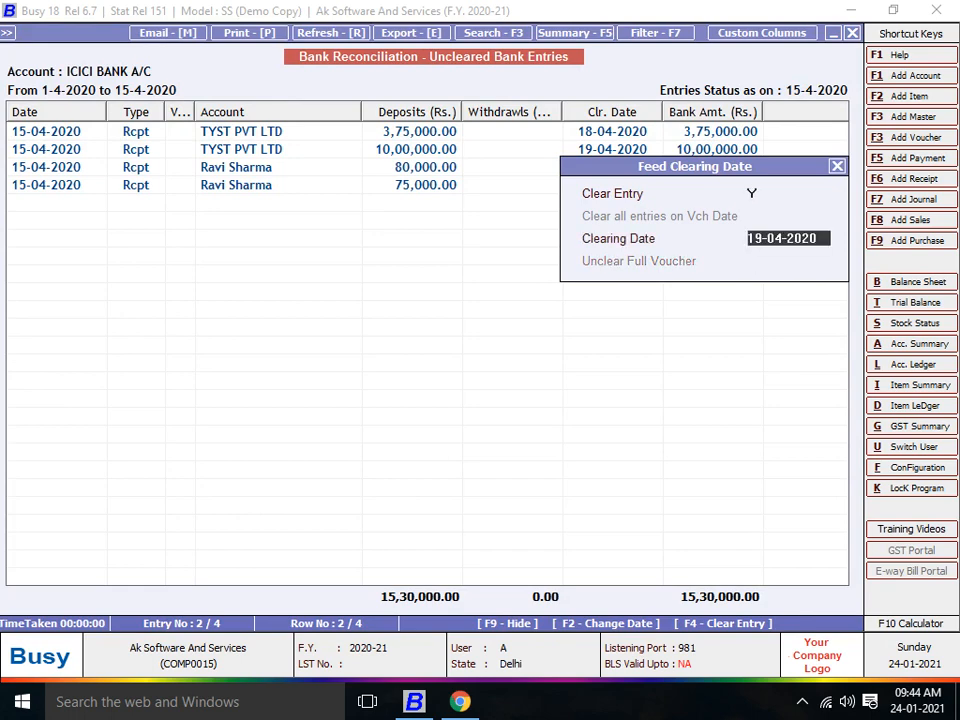
text(20)
key(Return)
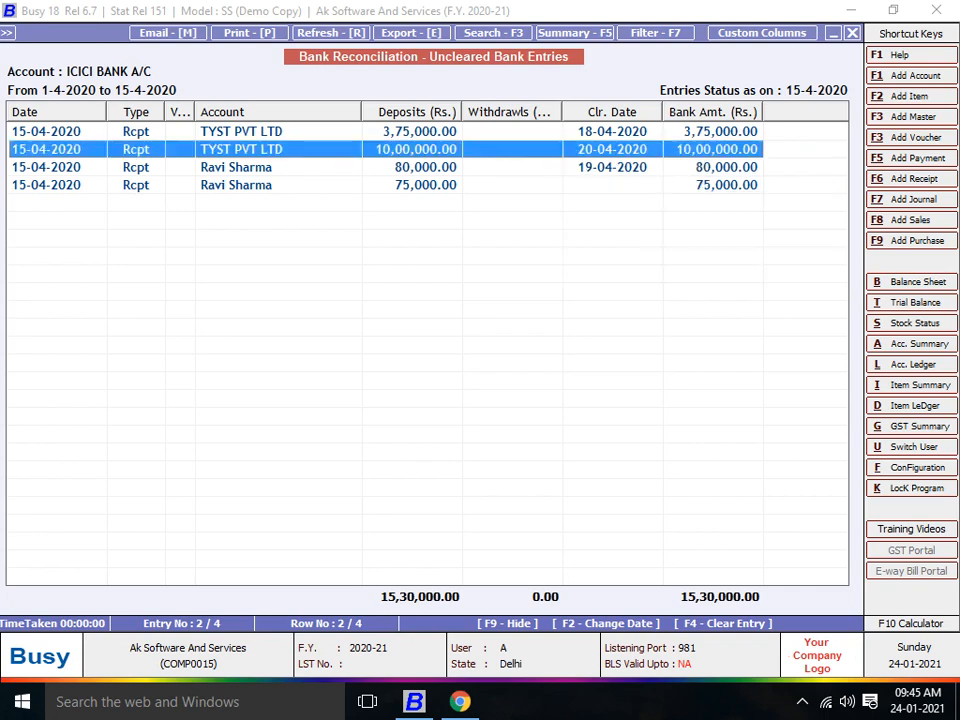
key(Down)
key(Escape)
key(Escape)
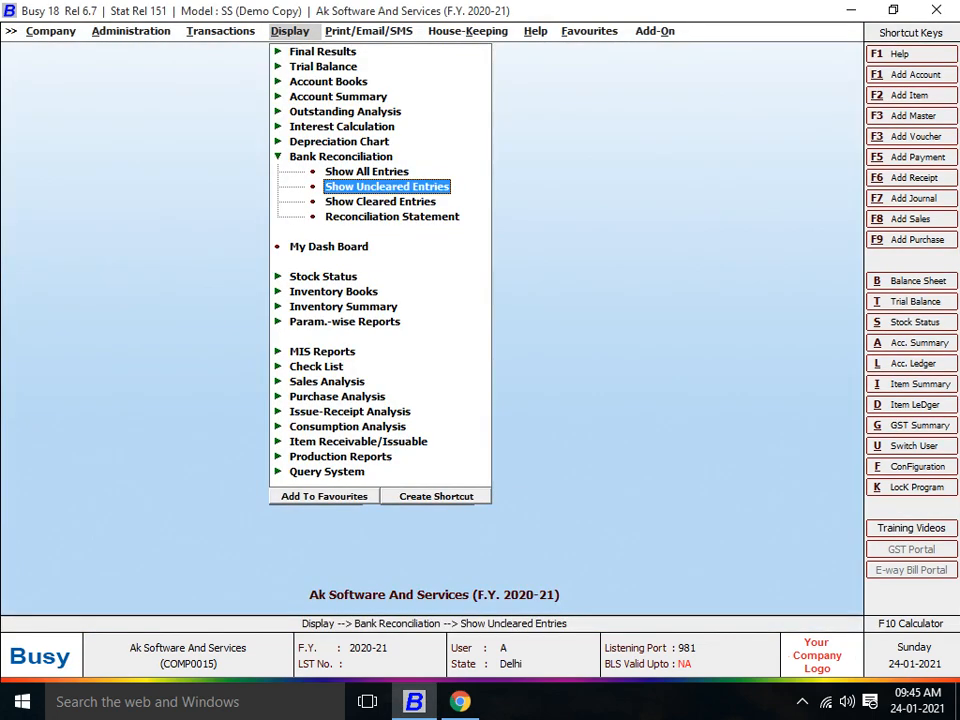
- Generate the Bank Reconciliation Statement for ICICI BANK A/C from 01-04-2020 to 15-04-2020
key(Down)
key(Down)
key(Return)
key(Return)
key(Return)
key(Return)
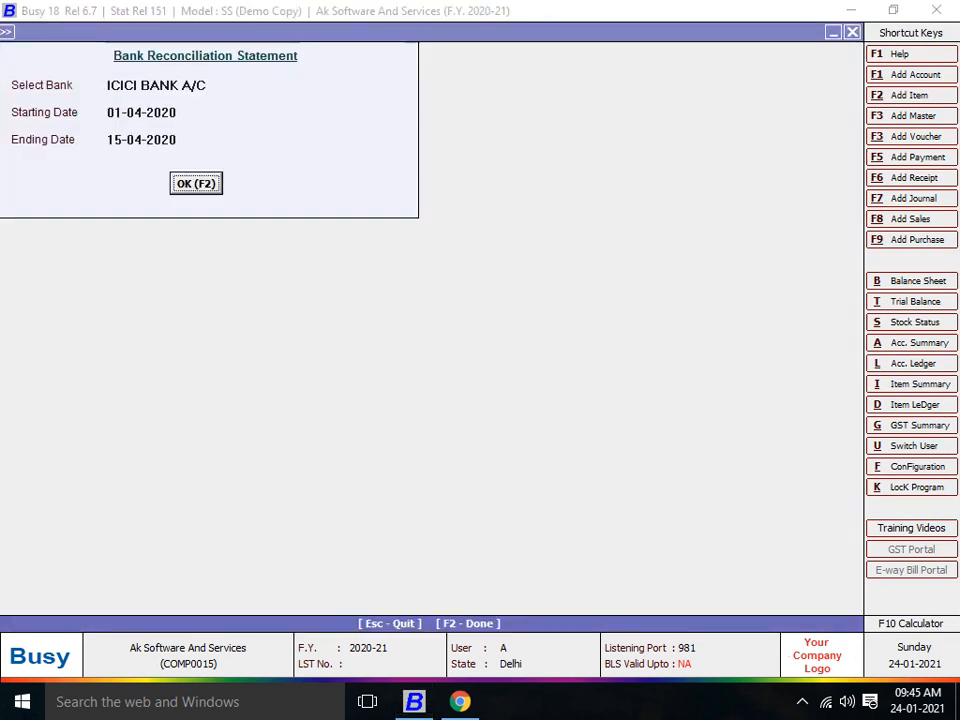
key(Return)
- Compare the ledger balance, uncleared deposited and issued cheques, and actual bank balance in the reconciliation statement, and return to the main screen
key(Down)
key(Down)
key(Down)
key(Down)
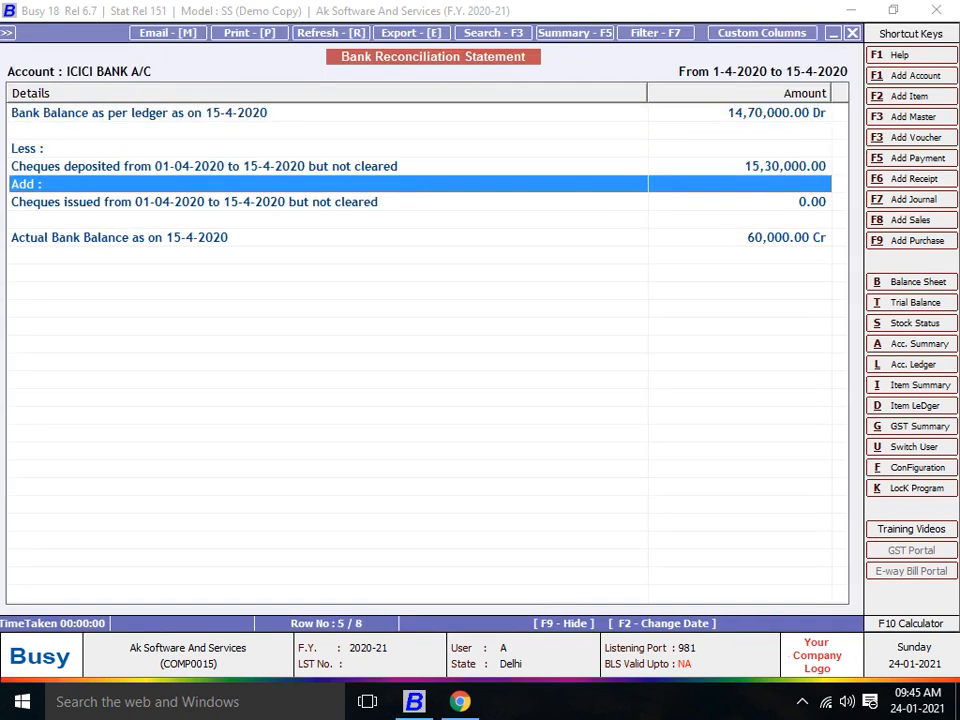
key(Up)
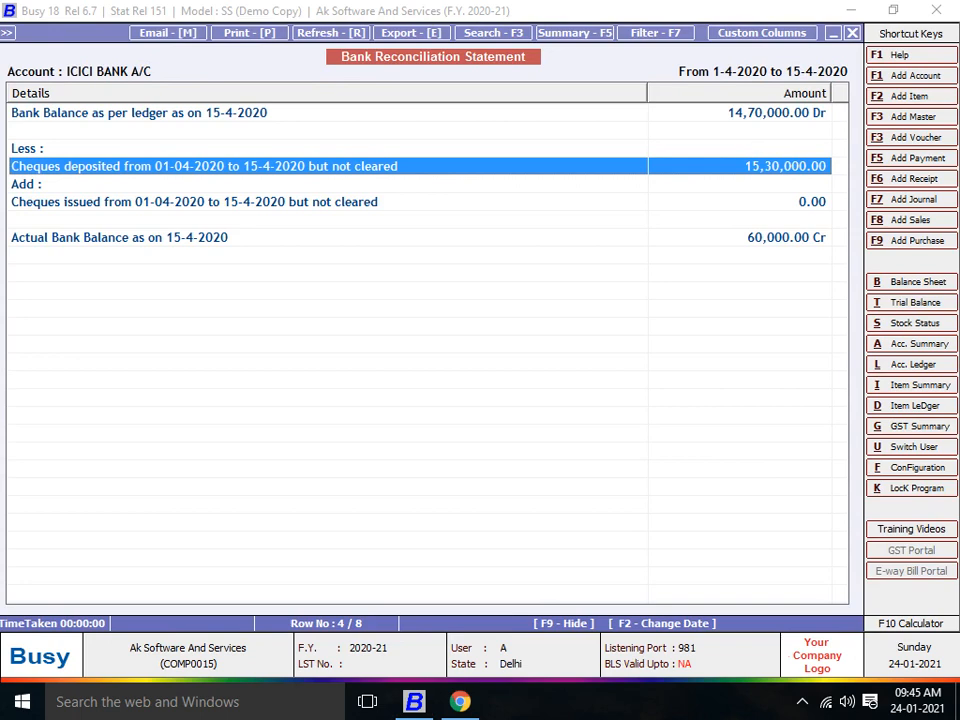
key(Down)
key(Down)
key(Down)
key(Down)
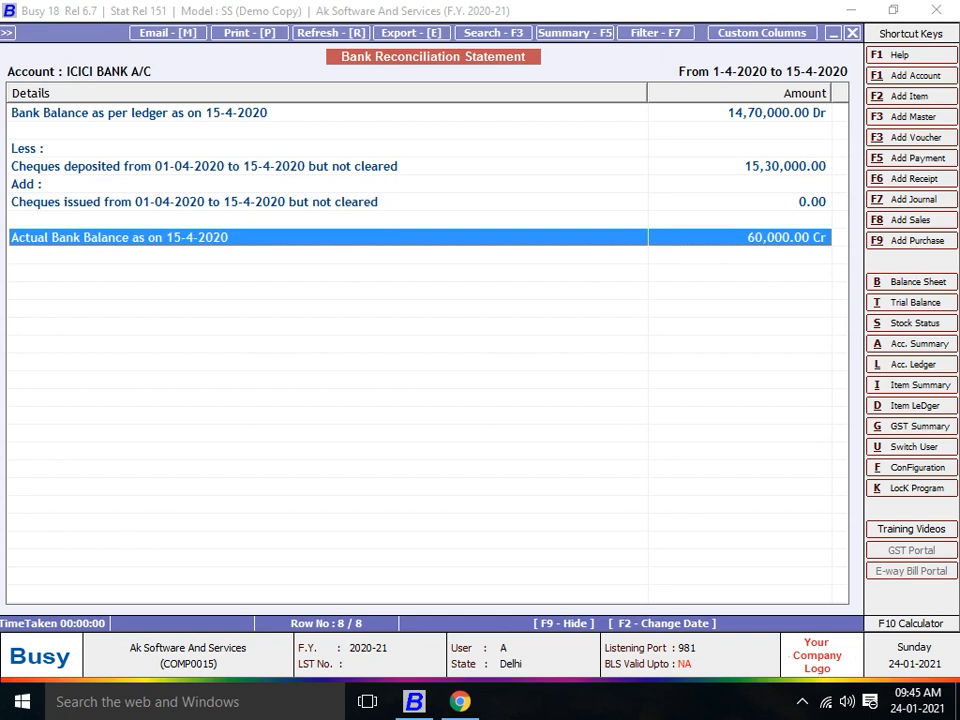
key(Up)
key(Up)
key(Up)
key(Up)
key(Up)
key(Up)
key(Up)
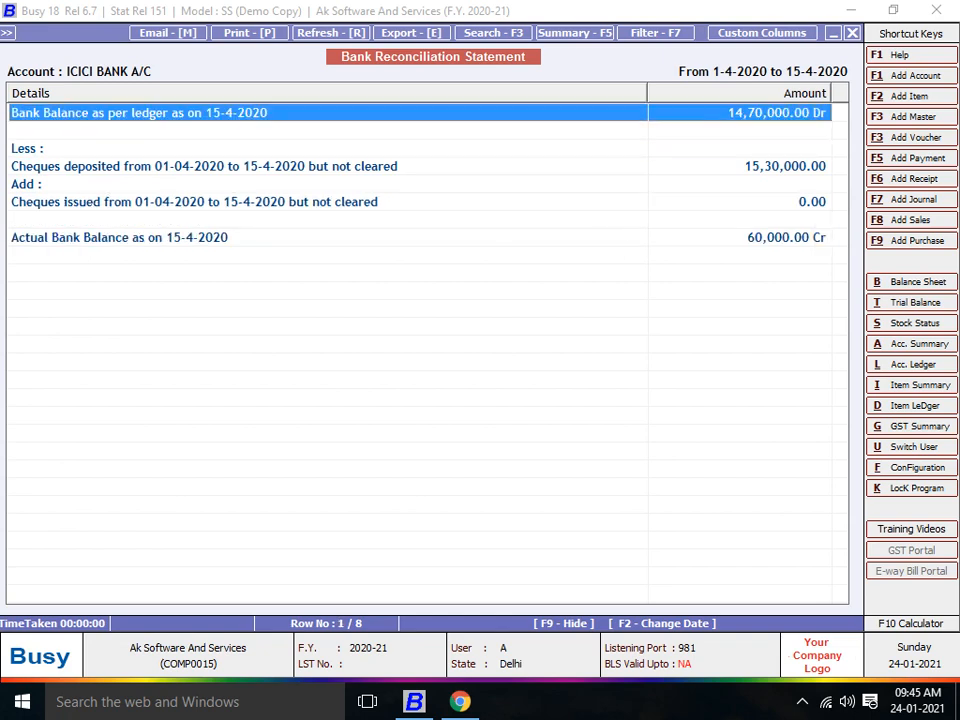
key(Down)
key(Down)
key(Down)
key(Down)
key(Down)
key(Down)
key(Down)
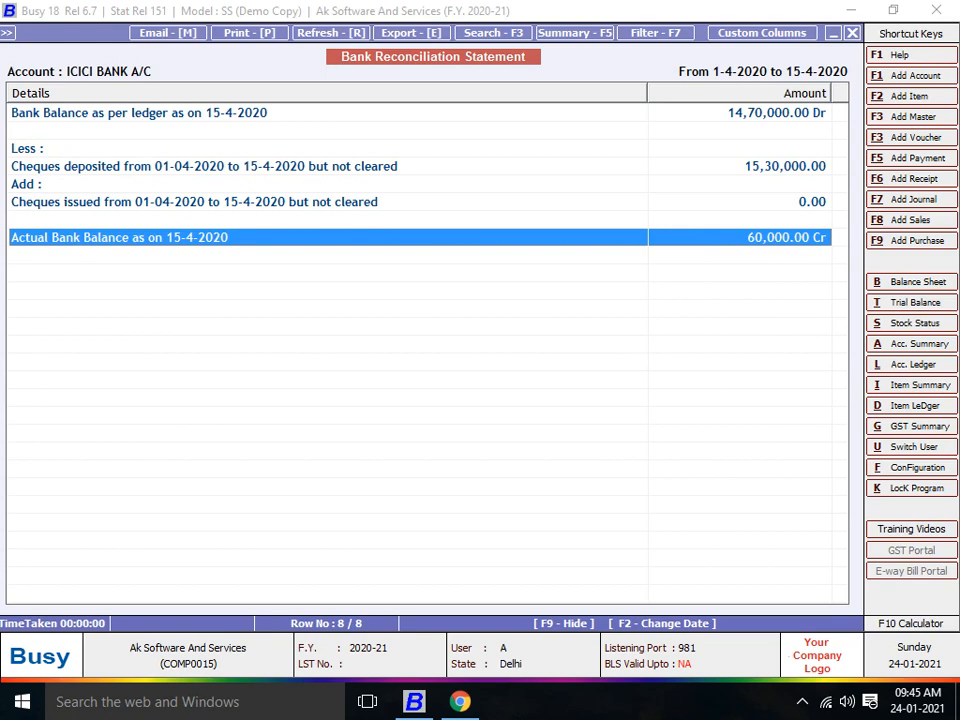
key(Up)
key(Up)
key(Up)
key(Up)
key(Up)
key(Up)
key(Up)
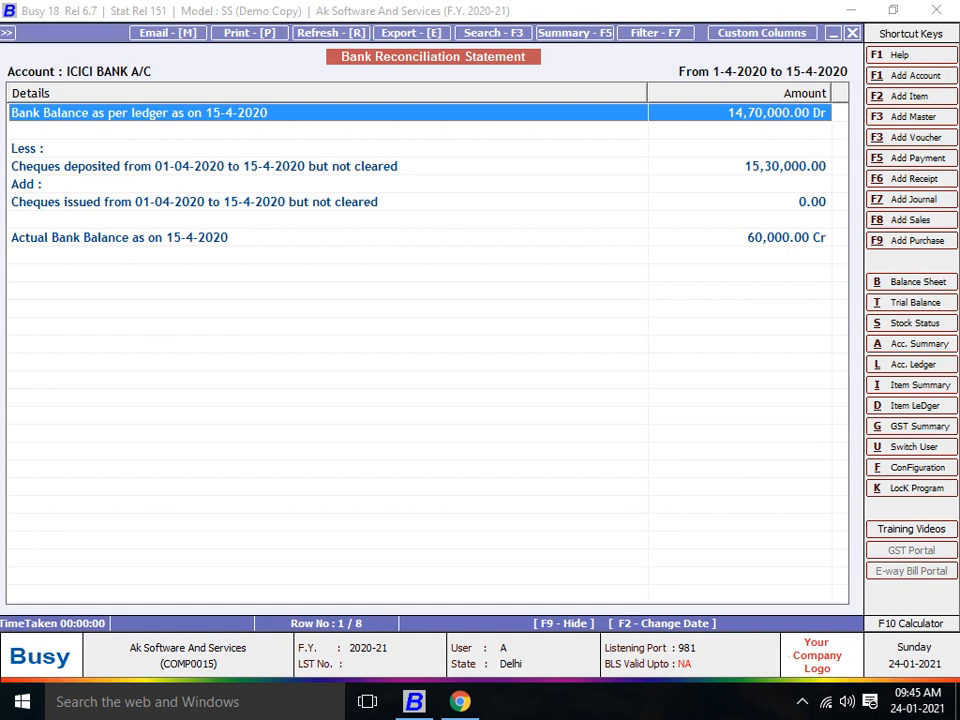
key(Escape)
key(Escape)
key(Escape)
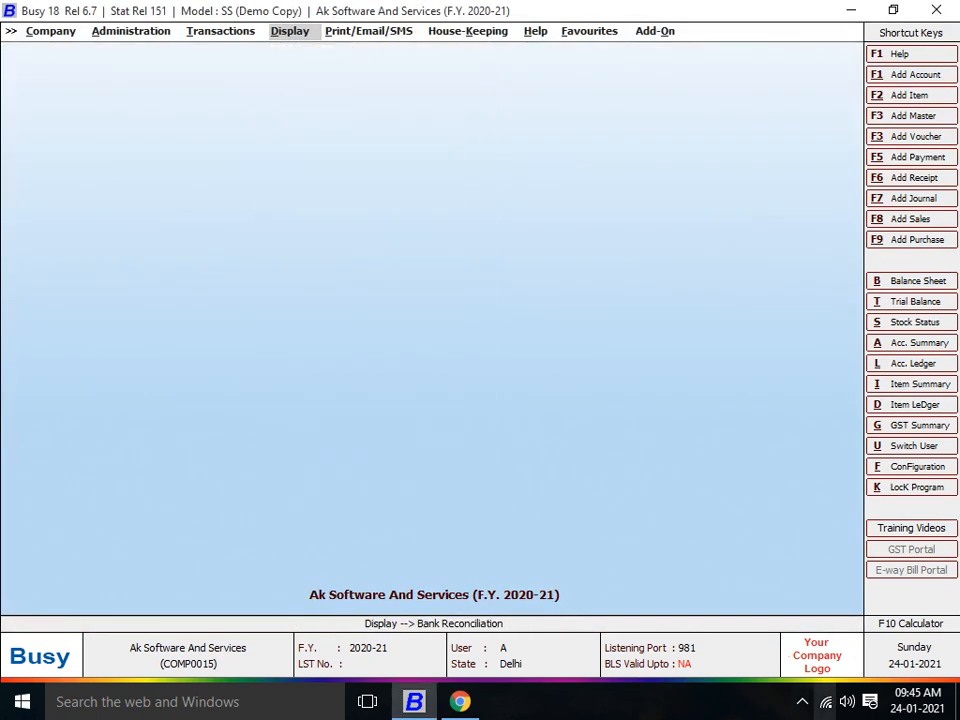
click(802, 702)
click(783, 663)
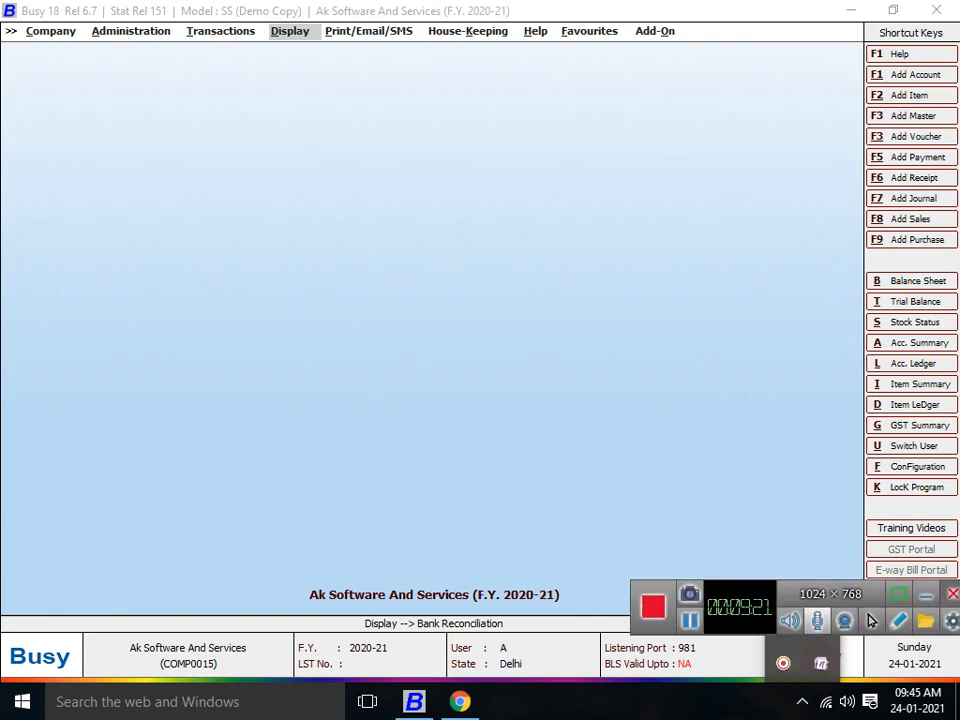